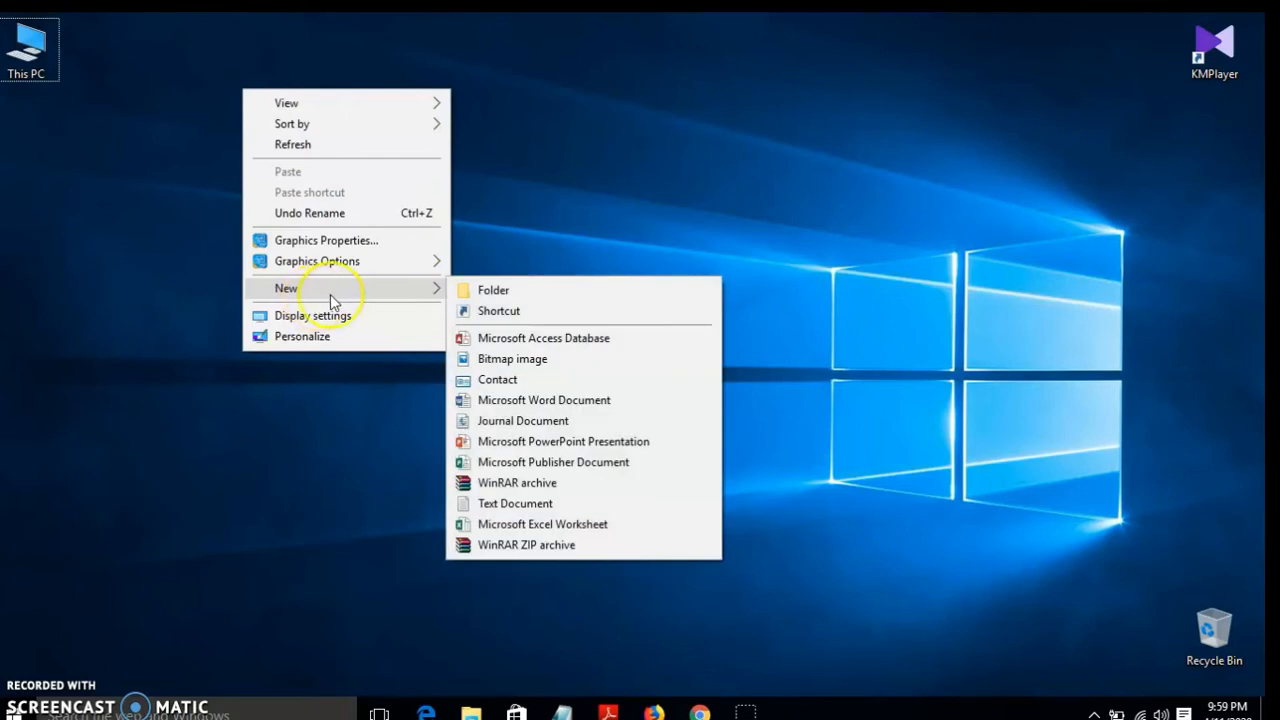
# Create a new folder named DataBase on the desktop
pyautogui.click(471, 291)
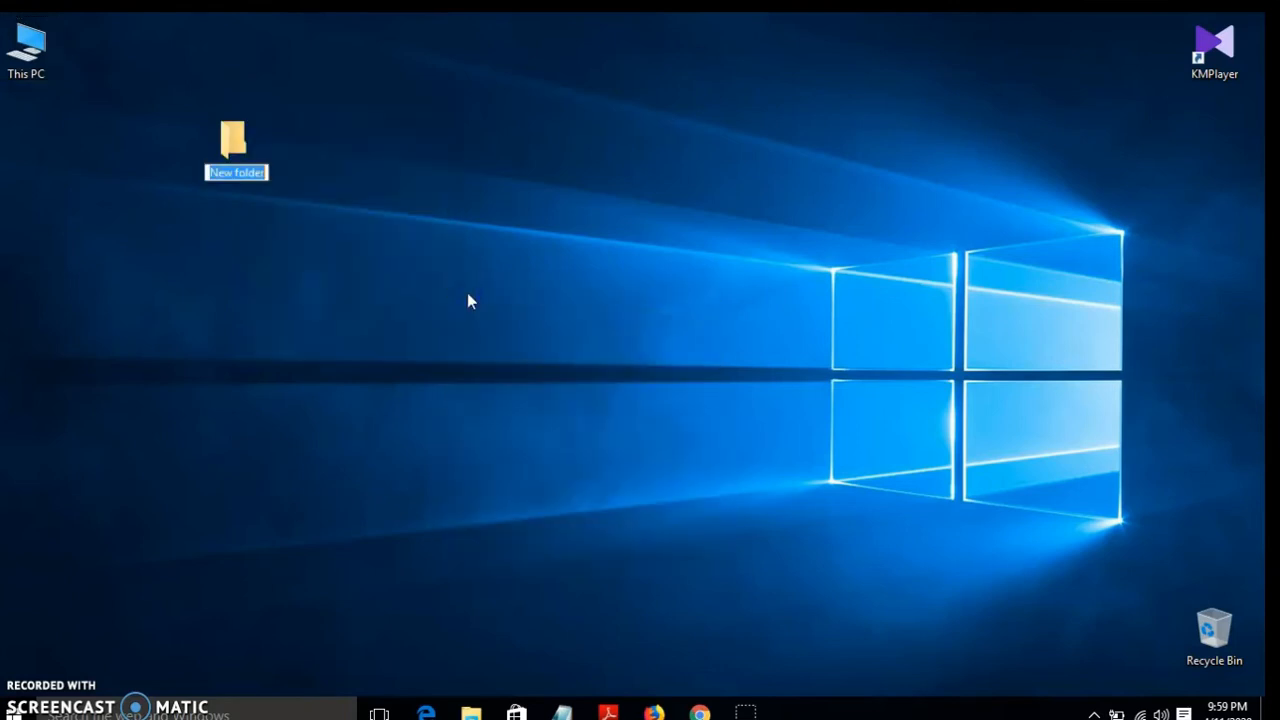
pyautogui.write('Data')
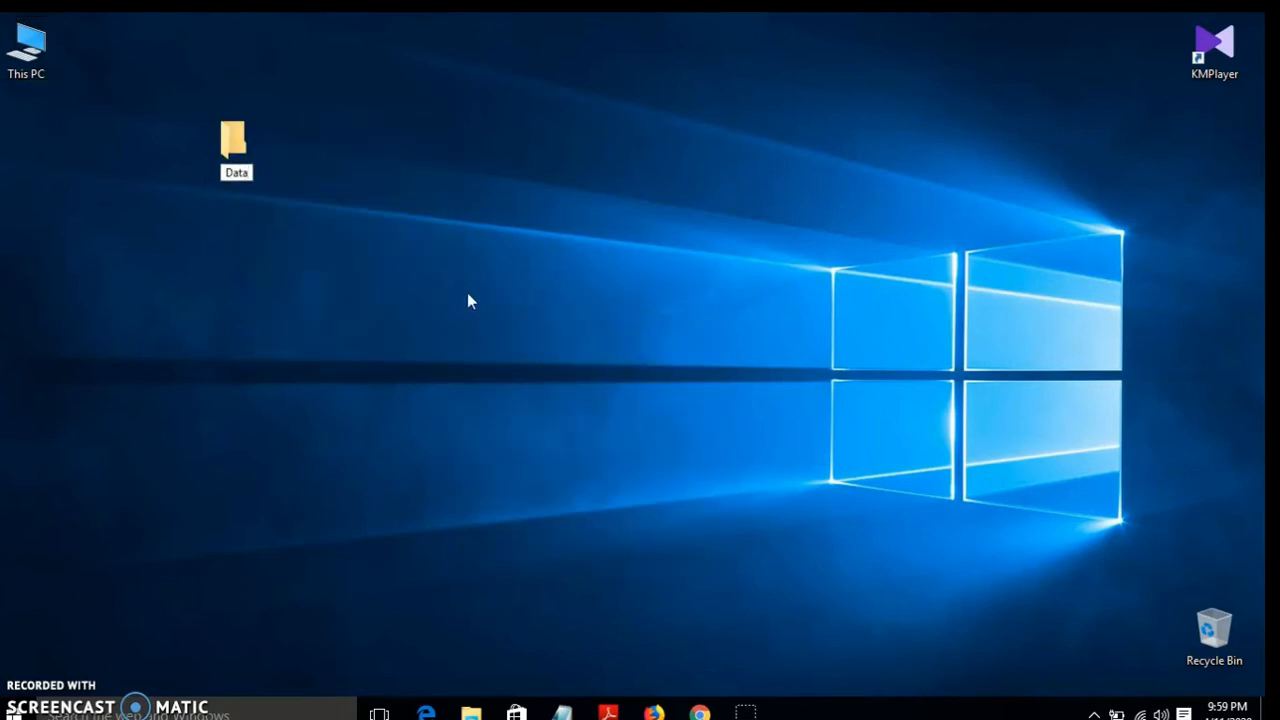
pyautogui.write('Base')
pyautogui.click(267, 210)
# Create a Microsoft Access database file named 1st inside the DataBase folder
pyautogui.doubleClick(236, 147)
pyautogui.rightClick(334, 212)
pyautogui.moveTo(386, 437)
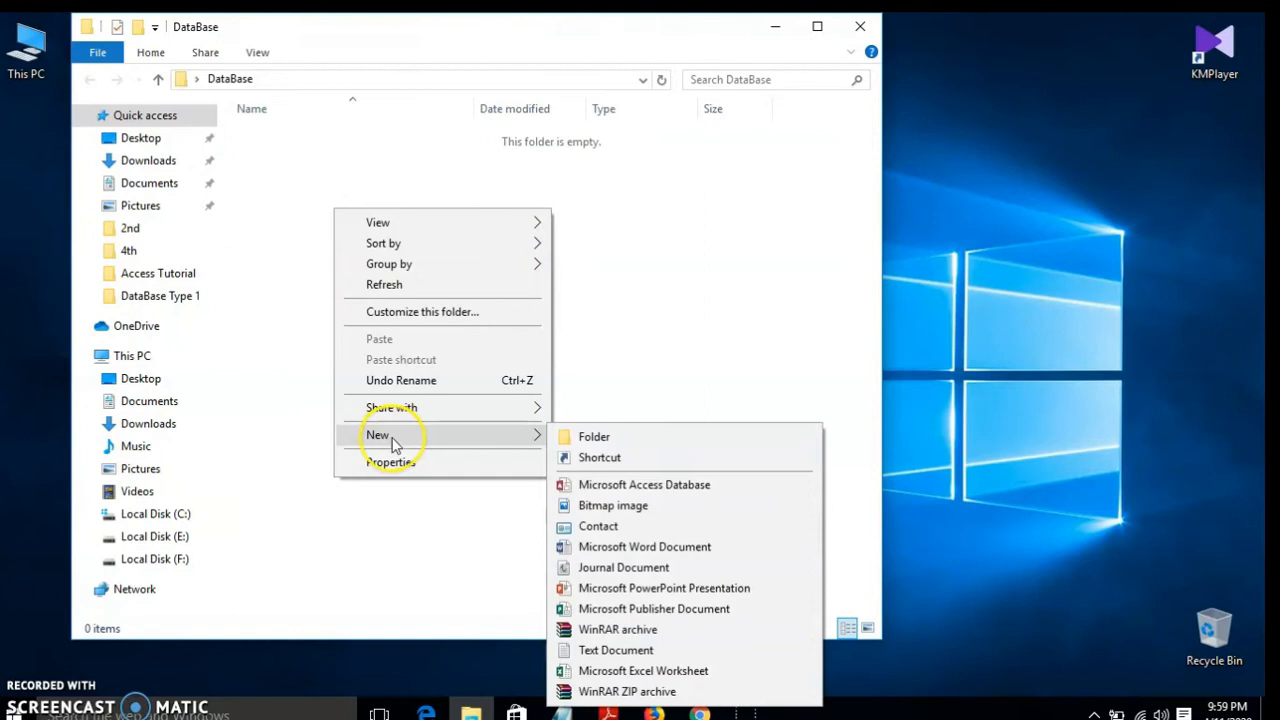
pyautogui.click(630, 486)
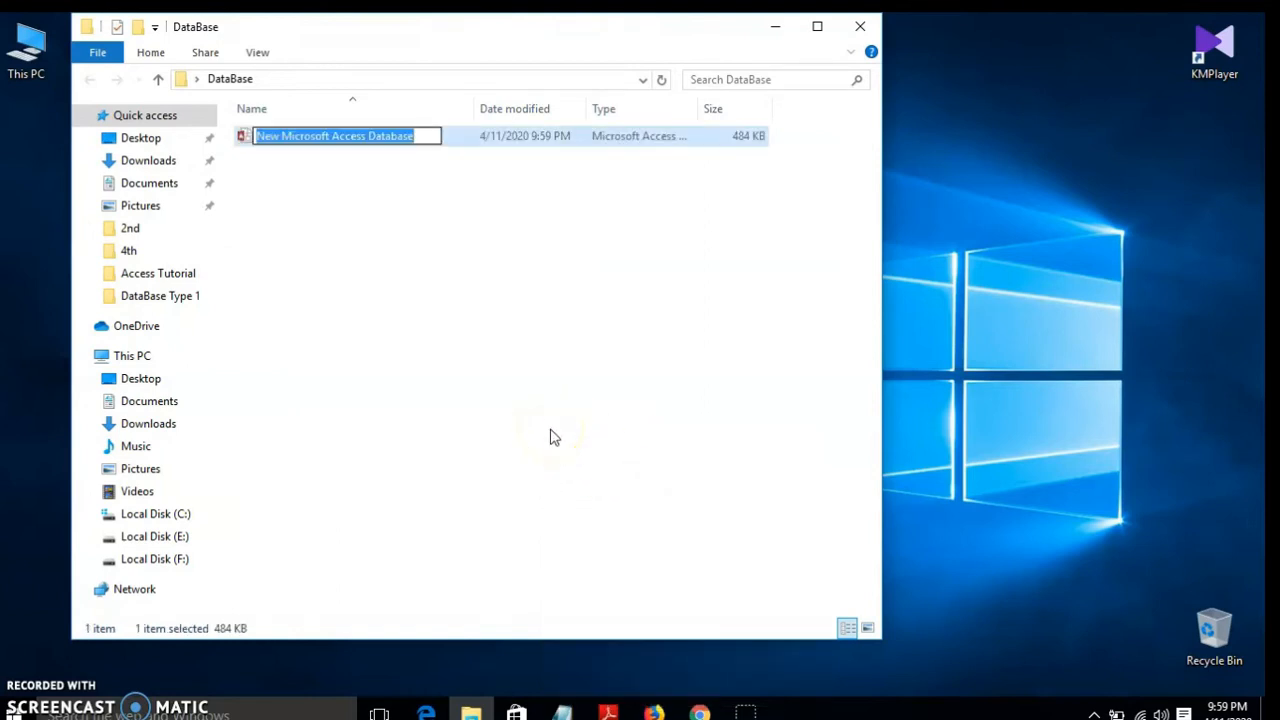
pyautogui.write('1st')
pyautogui.press('Return')
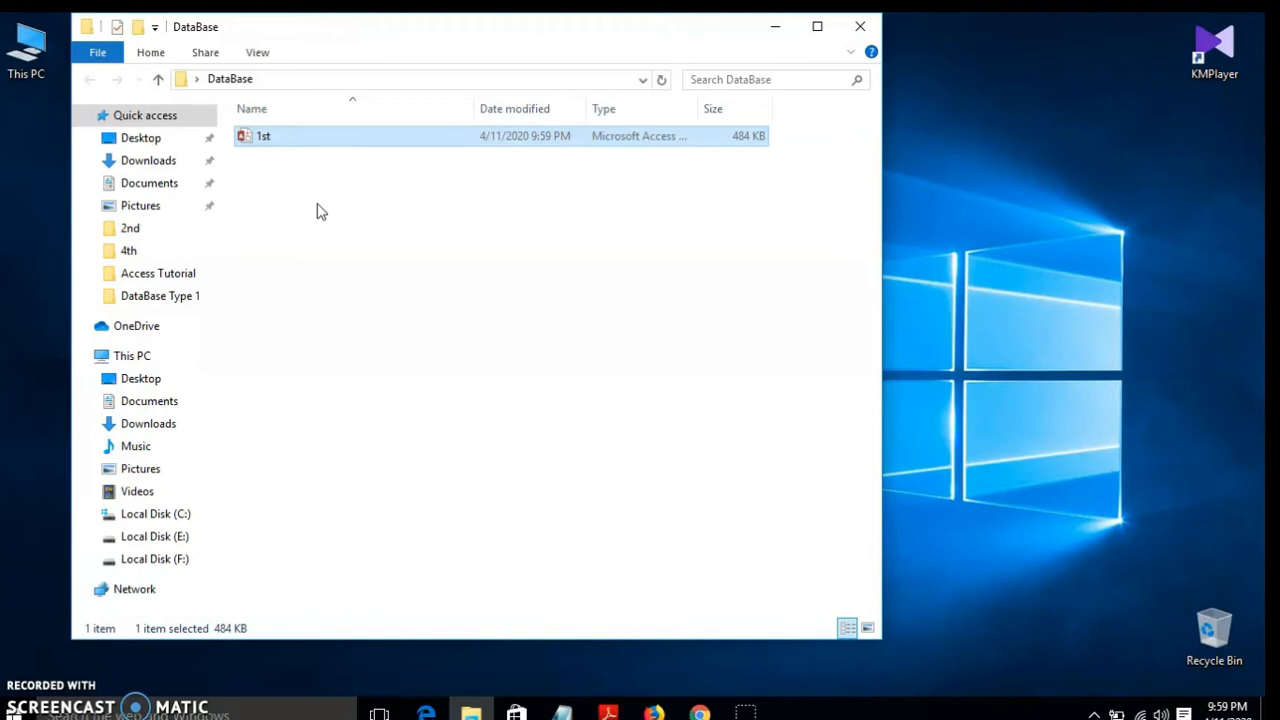
# Duplicate the 1st database file within the DataBase folder
pyautogui.rightClick(268, 146)
pyautogui.click(329, 443)
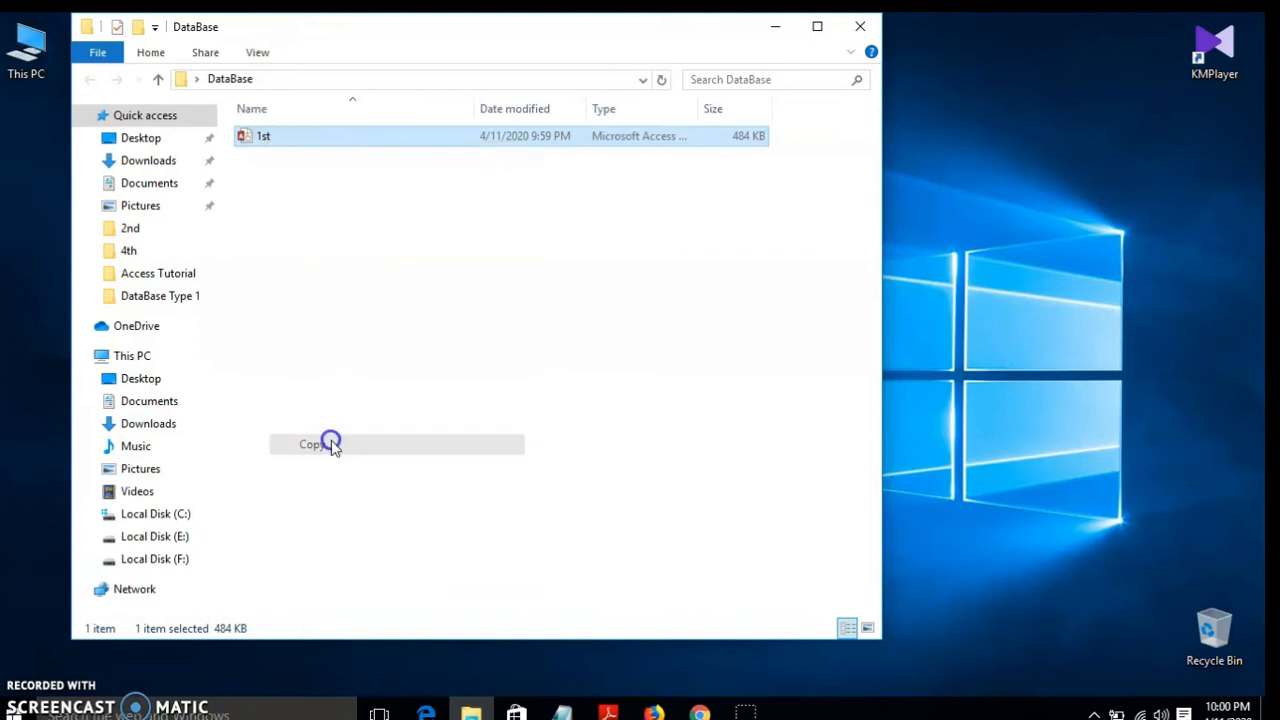
pyautogui.rightClick(286, 203)
pyautogui.click(325, 333)
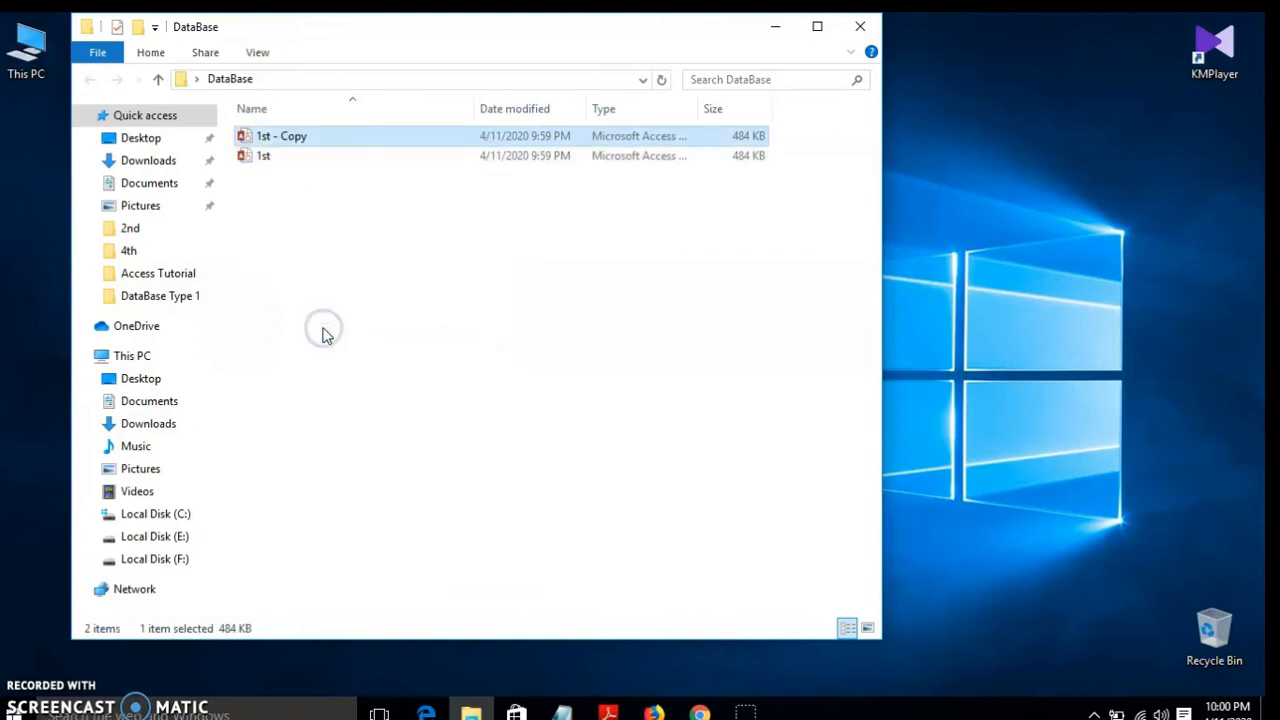
# Rename the duplicated database file as 2nd
pyautogui.rightClick(329, 147)
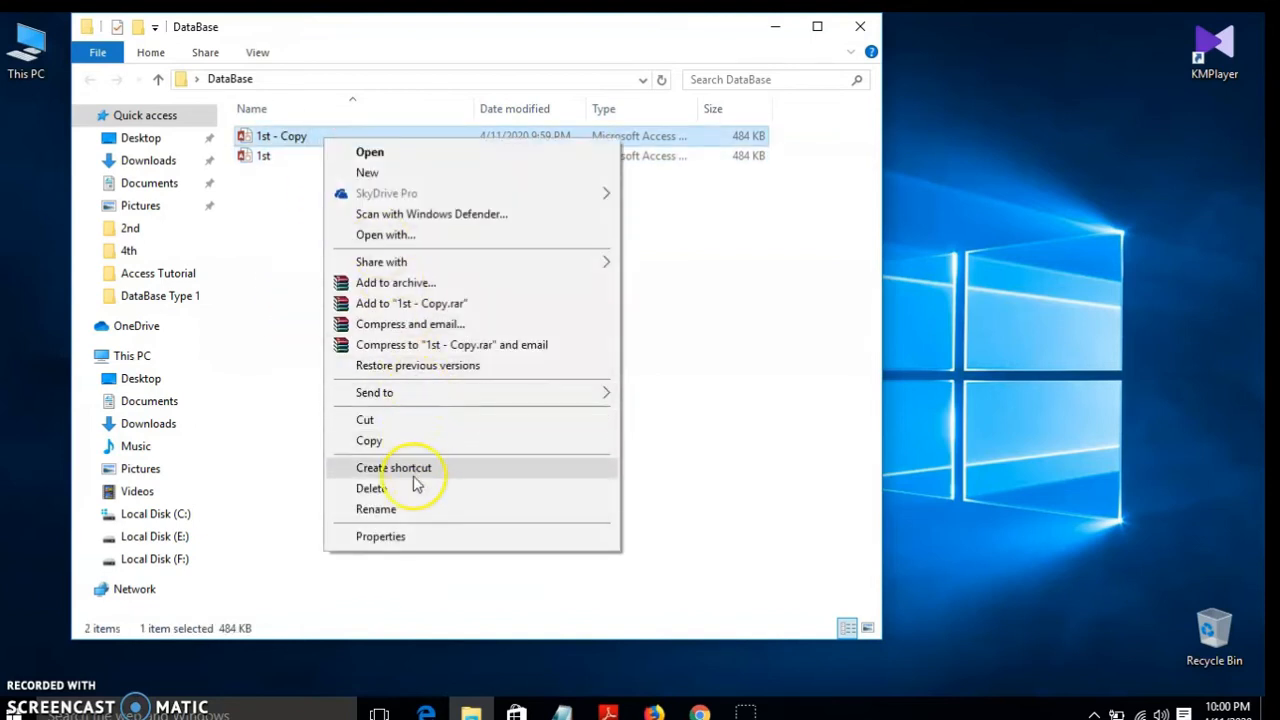
pyautogui.click(410, 508)
pyautogui.click(261, 133)
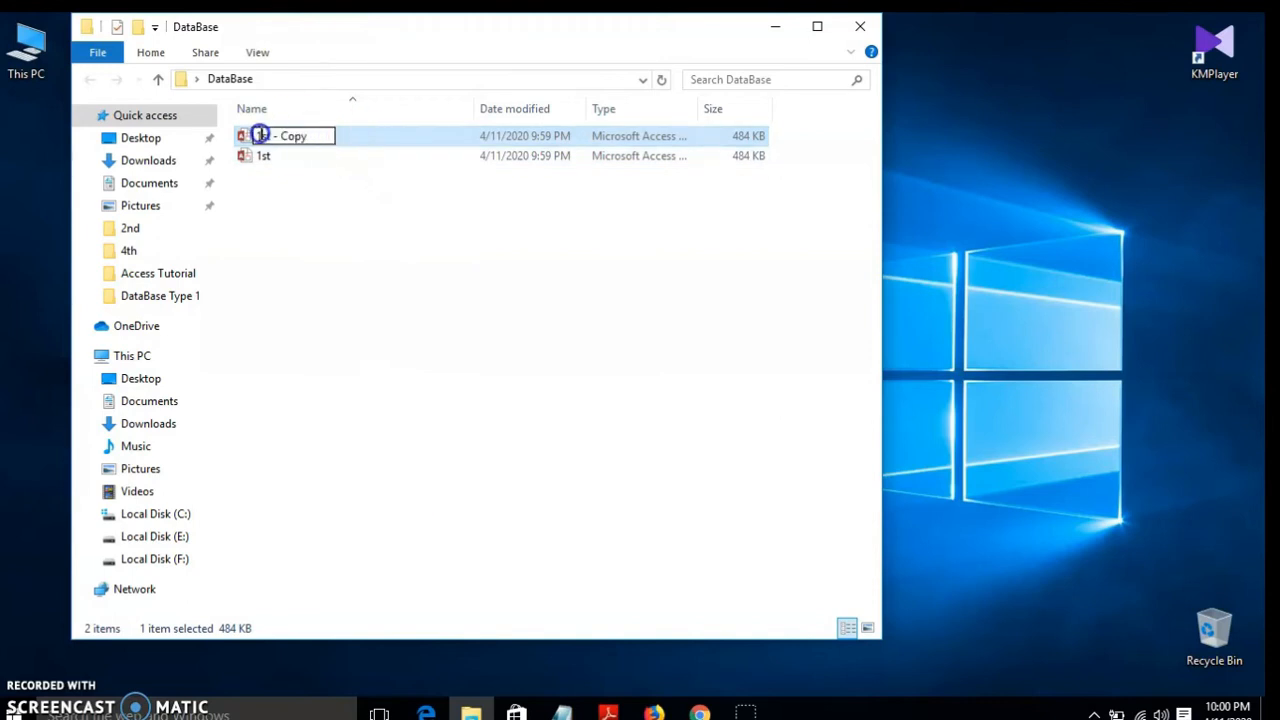
pyautogui.moveTo(324, 138); pyautogui.dragTo(205, 137)
pyautogui.write('2nd')
pyautogui.click(354, 214)
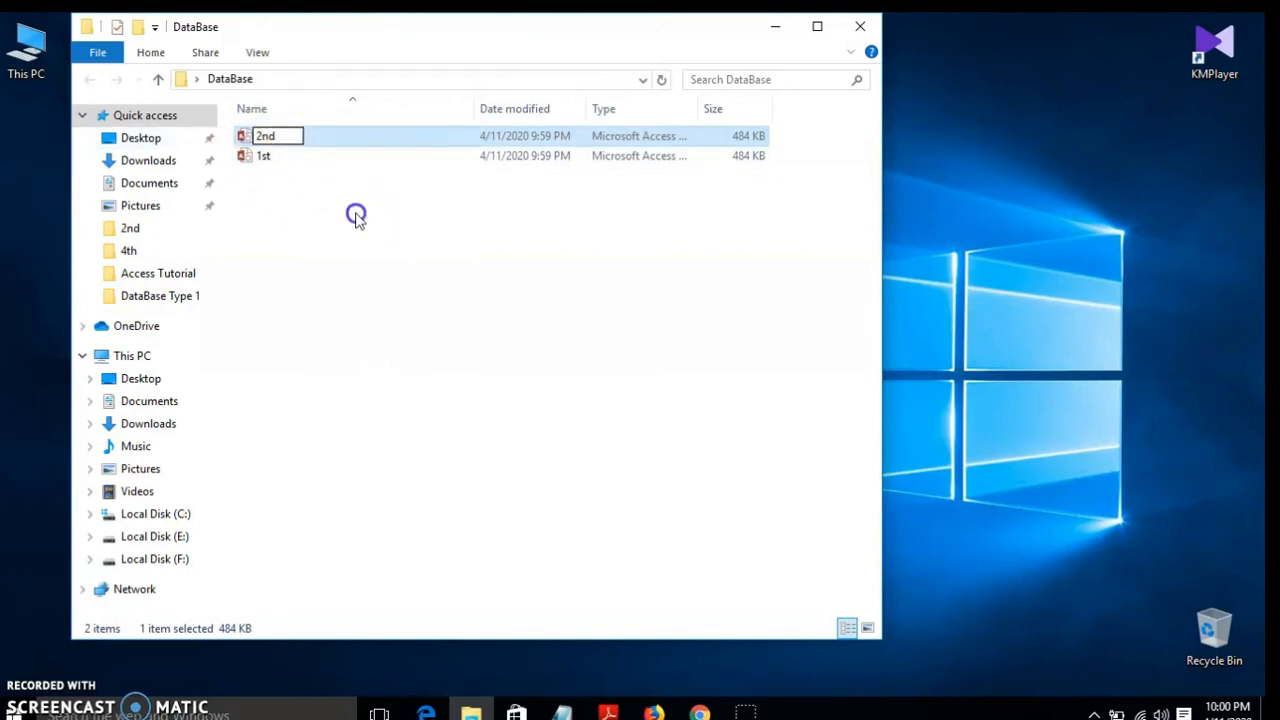
pyautogui.click(314, 286)
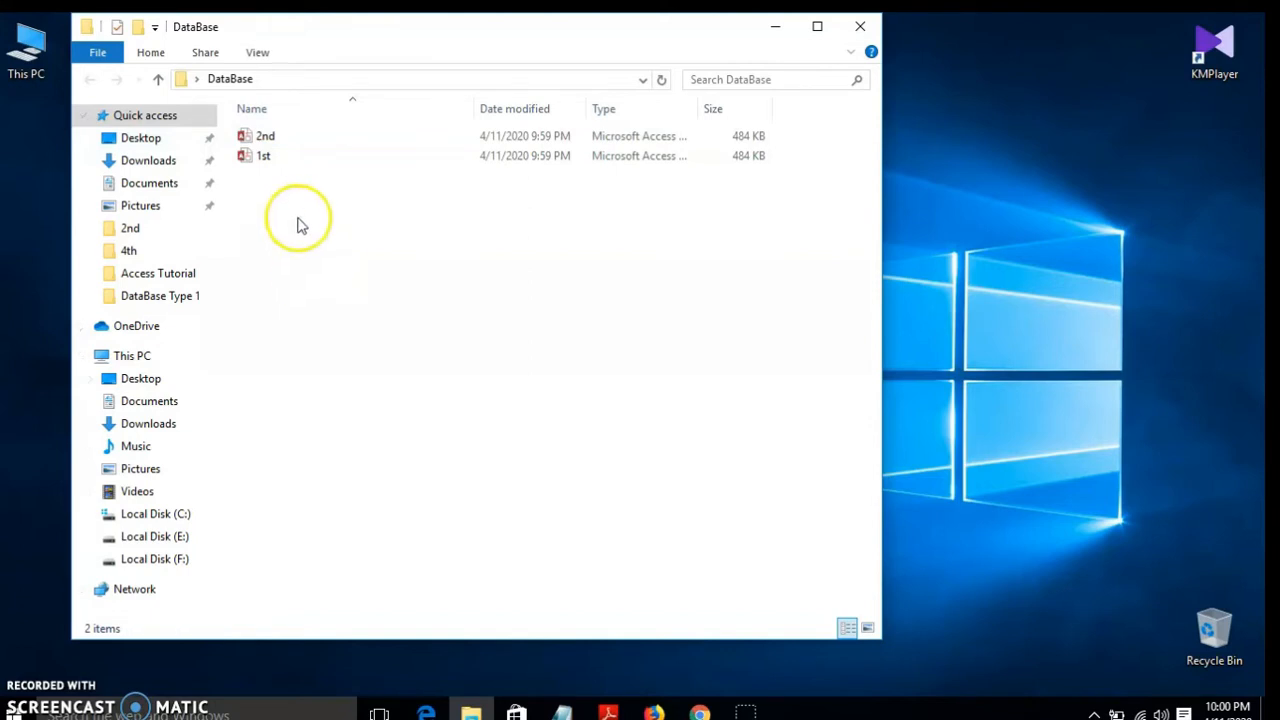
# Permanently delete the 2nd database file from the DataBase folder
pyautogui.click(270, 145)
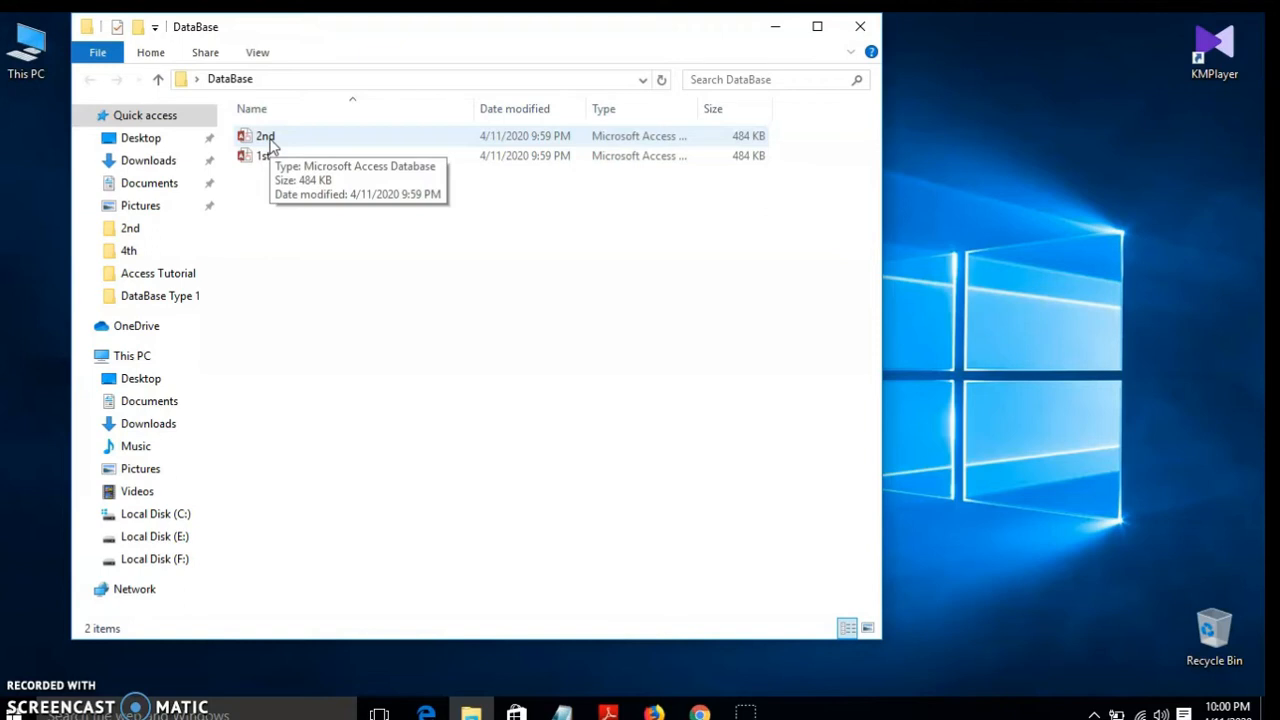
pyautogui.click(268, 208)
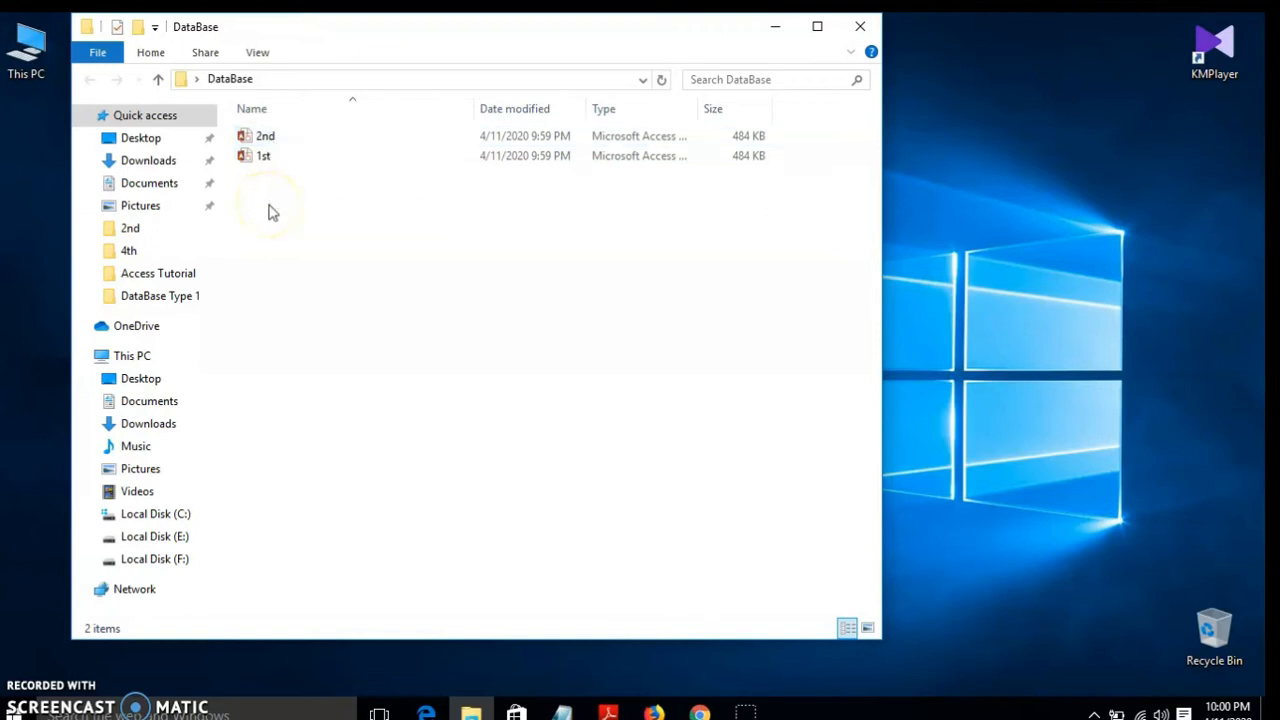
pyautogui.doubleClick(265, 138)
pyautogui.hotkey('shift', 'Delete')
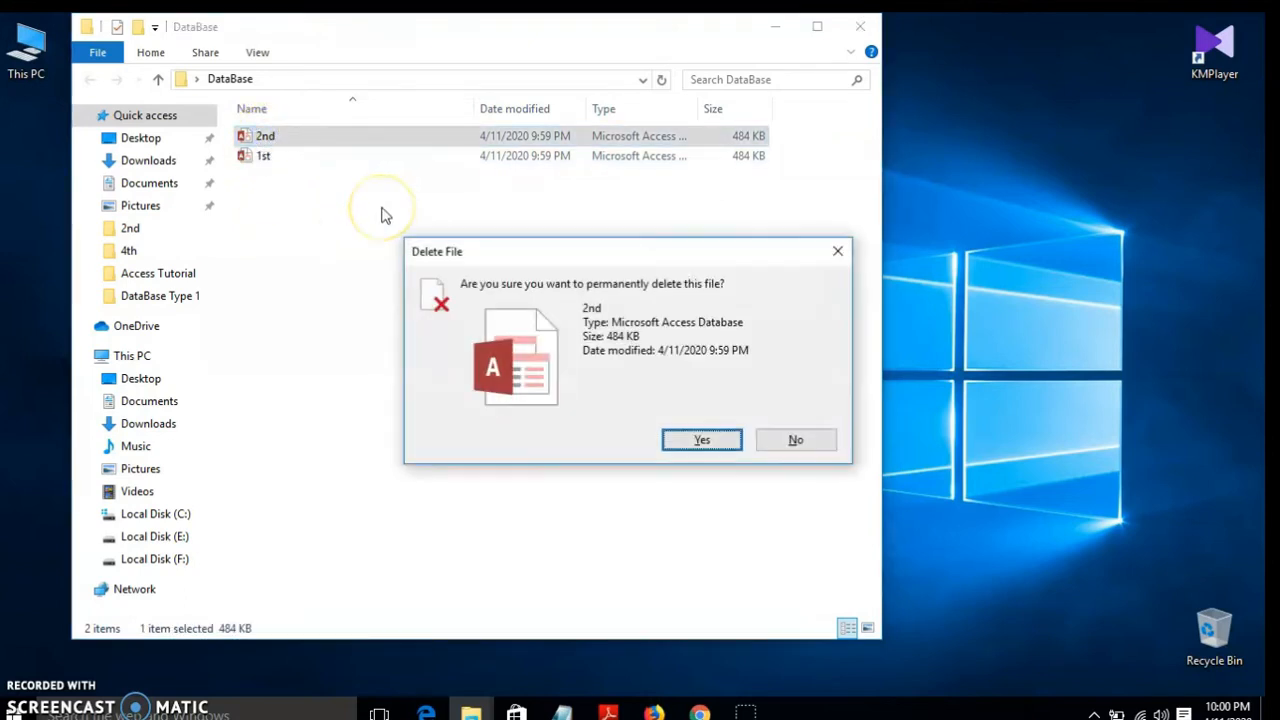
pyautogui.press('Return')
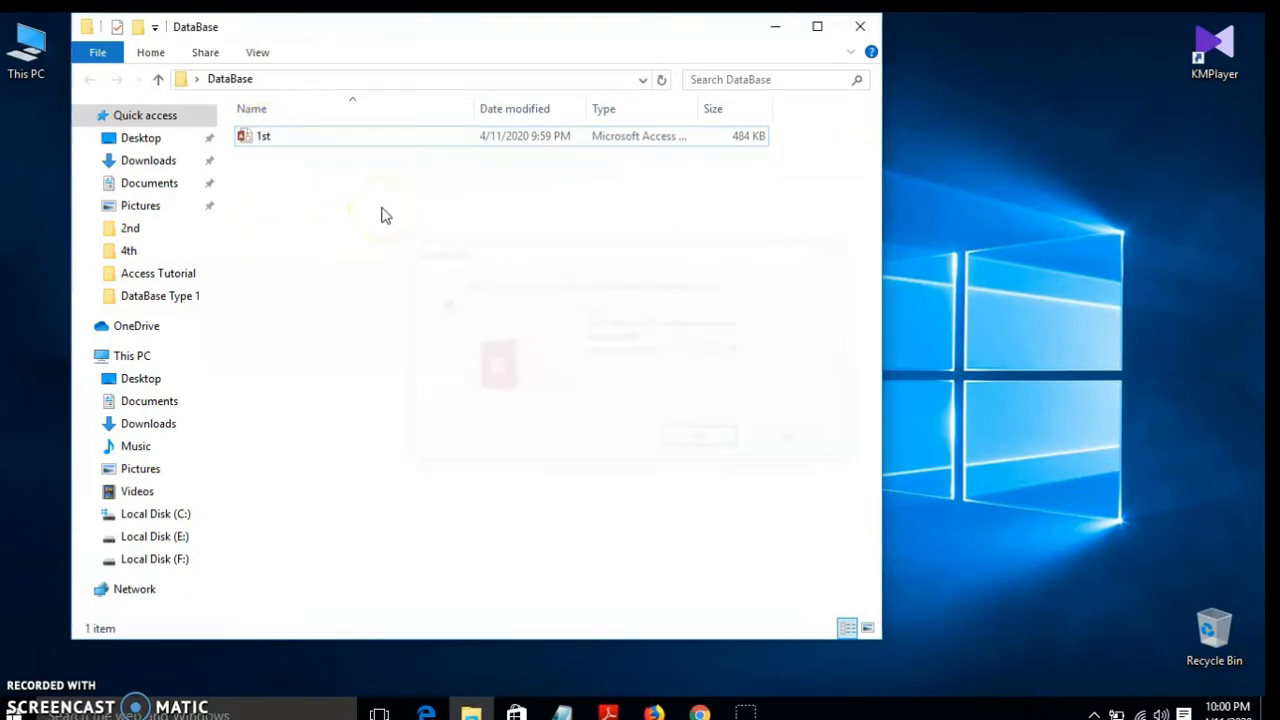
# Open the 1st database in Access, enable its active content and dismiss the Office activation wizard
pyautogui.doubleClick(290, 140)
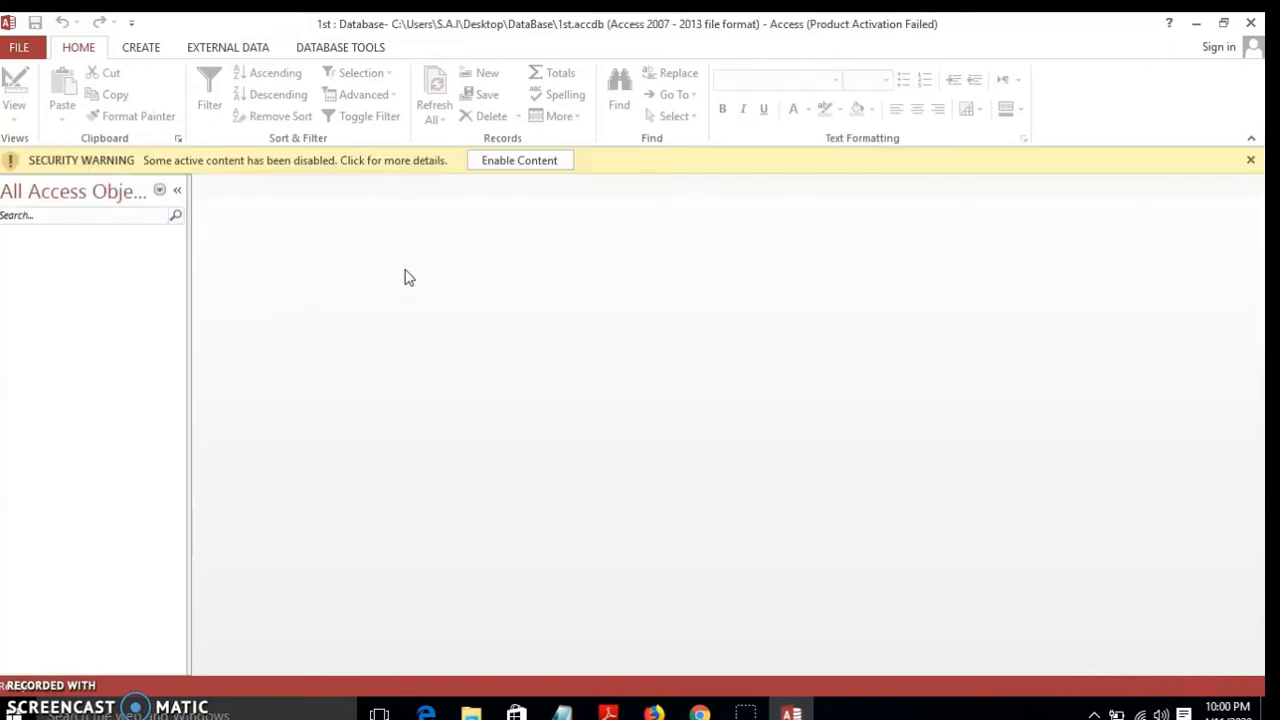
pyautogui.click(510, 162)
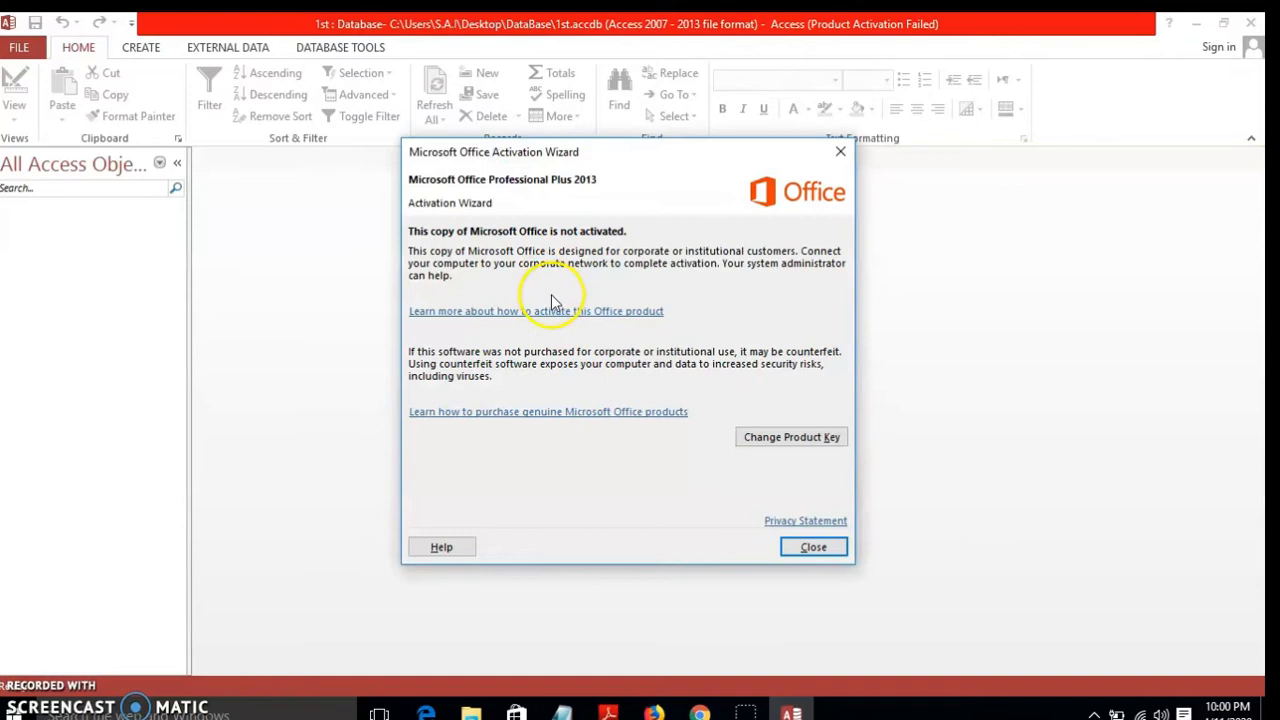
pyautogui.click(802, 548)
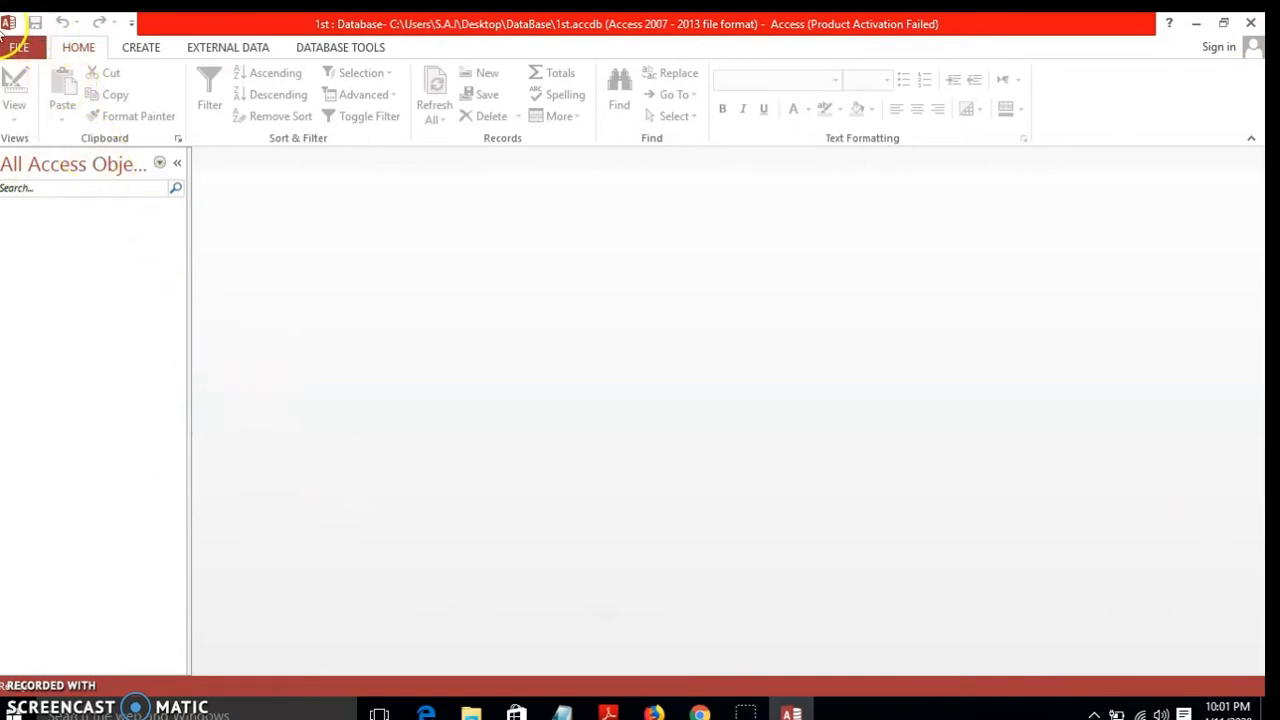
# Examine the database's Info page, the Account page and the general Access options without changing anything
pyautogui.click(7, 26)
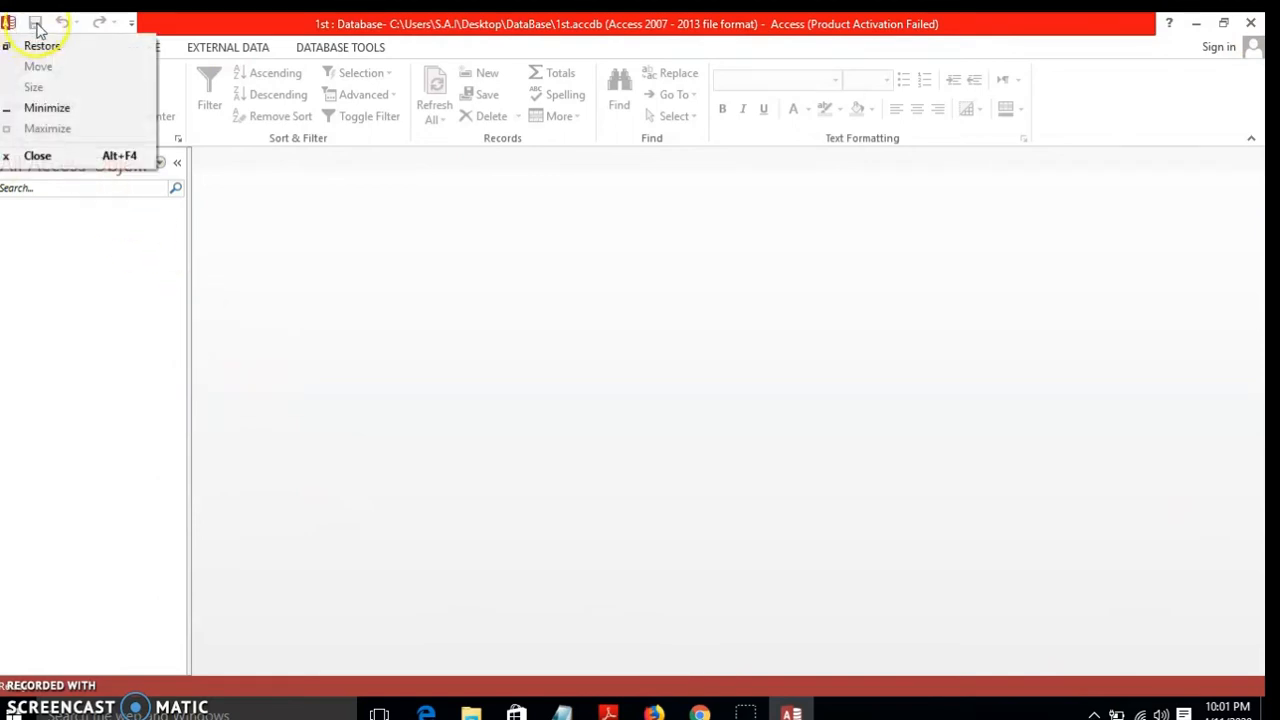
pyautogui.click(37, 28)
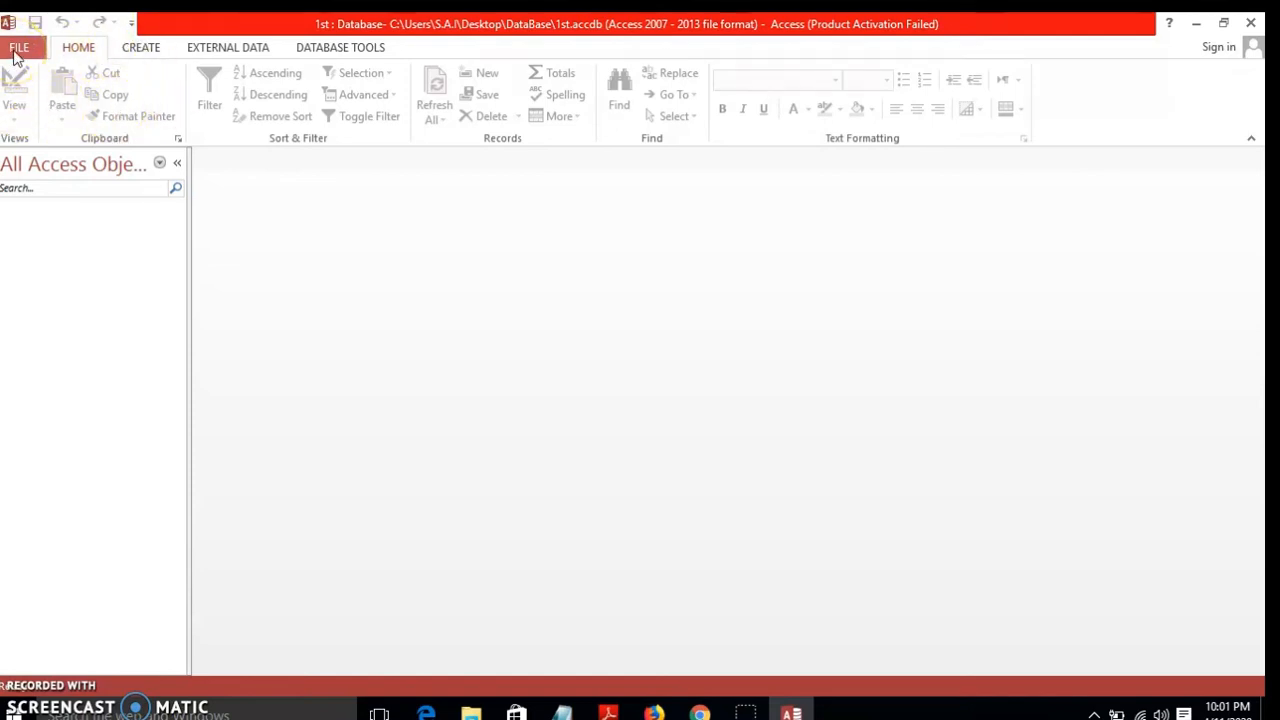
pyautogui.click(18, 50)
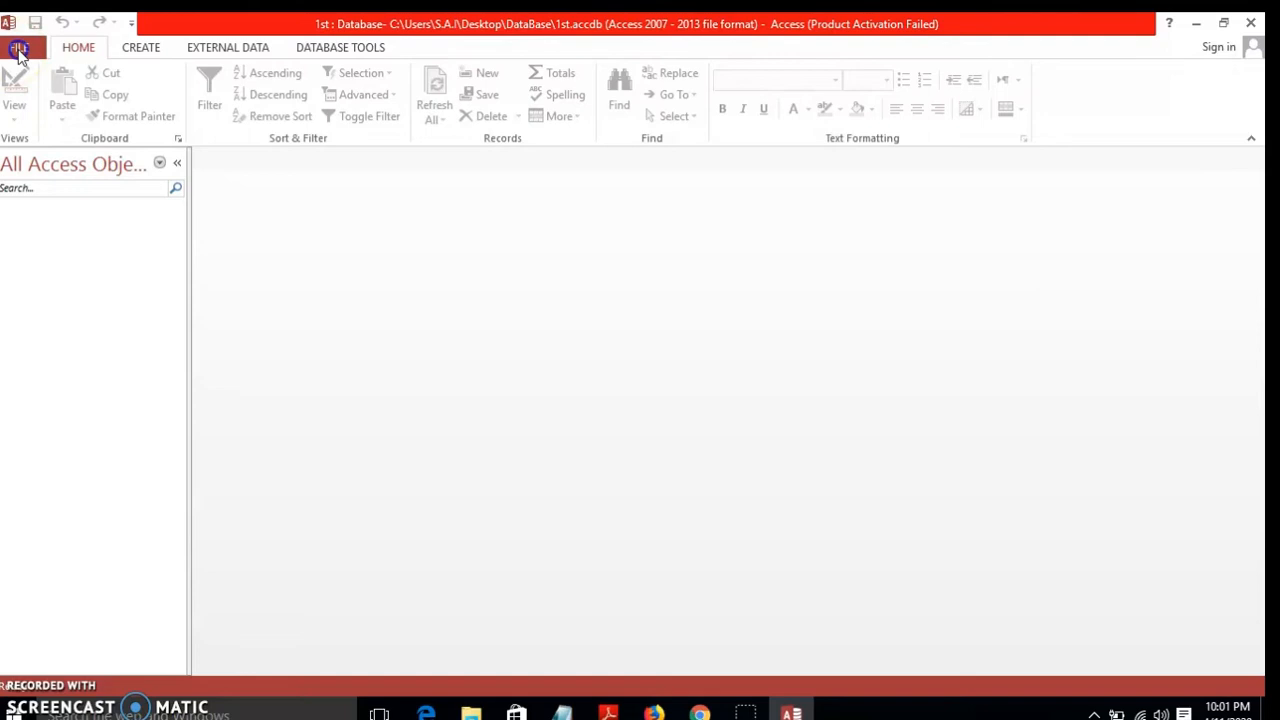
pyautogui.click(40, 100)
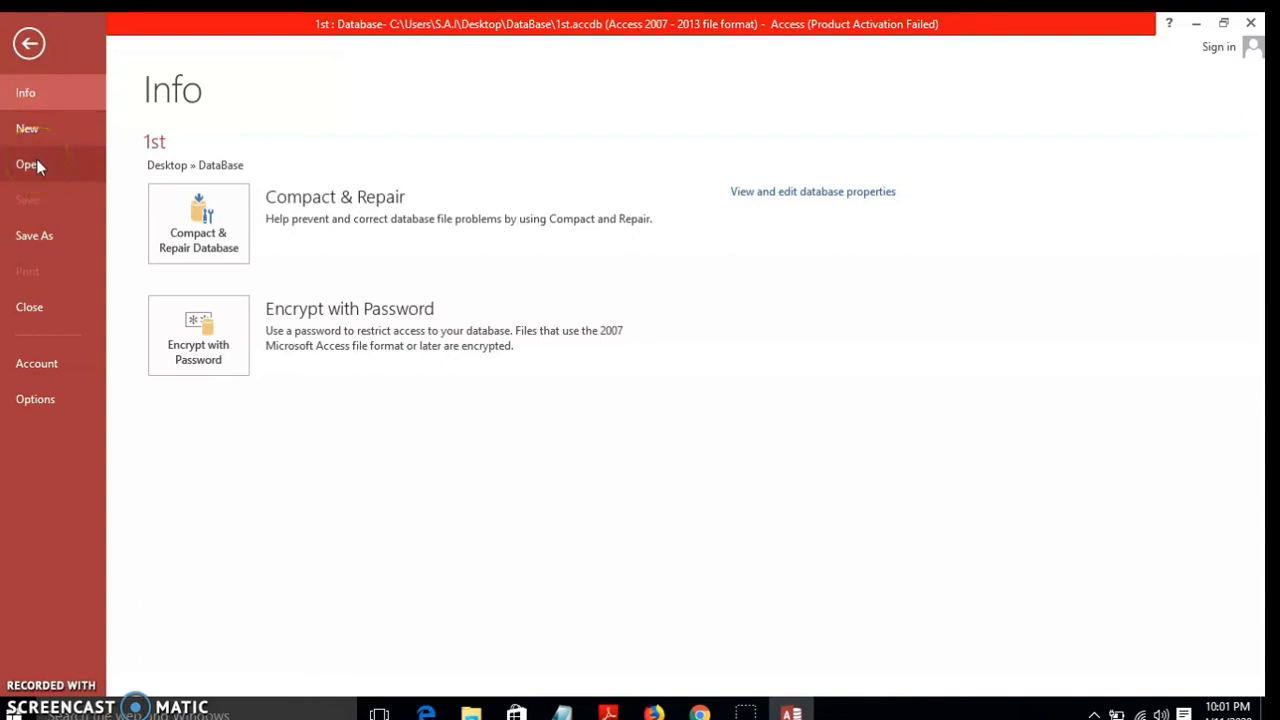
pyautogui.click(40, 363)
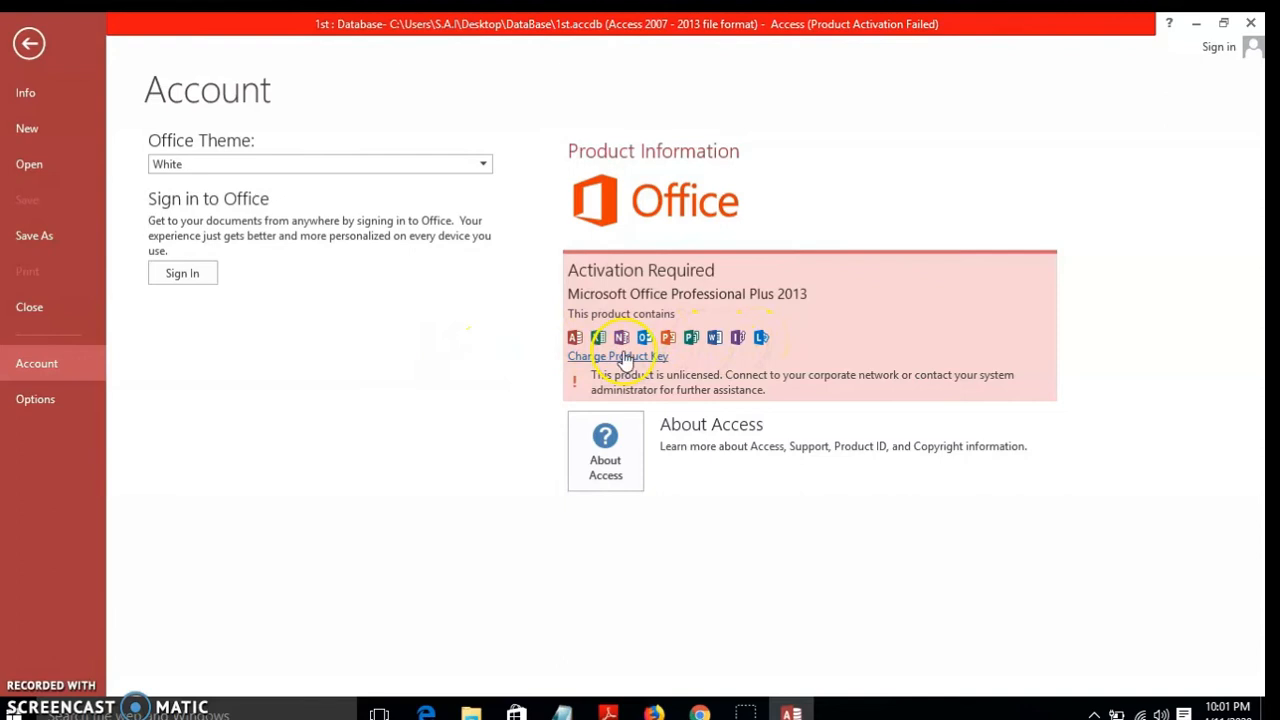
pyautogui.click(30, 402)
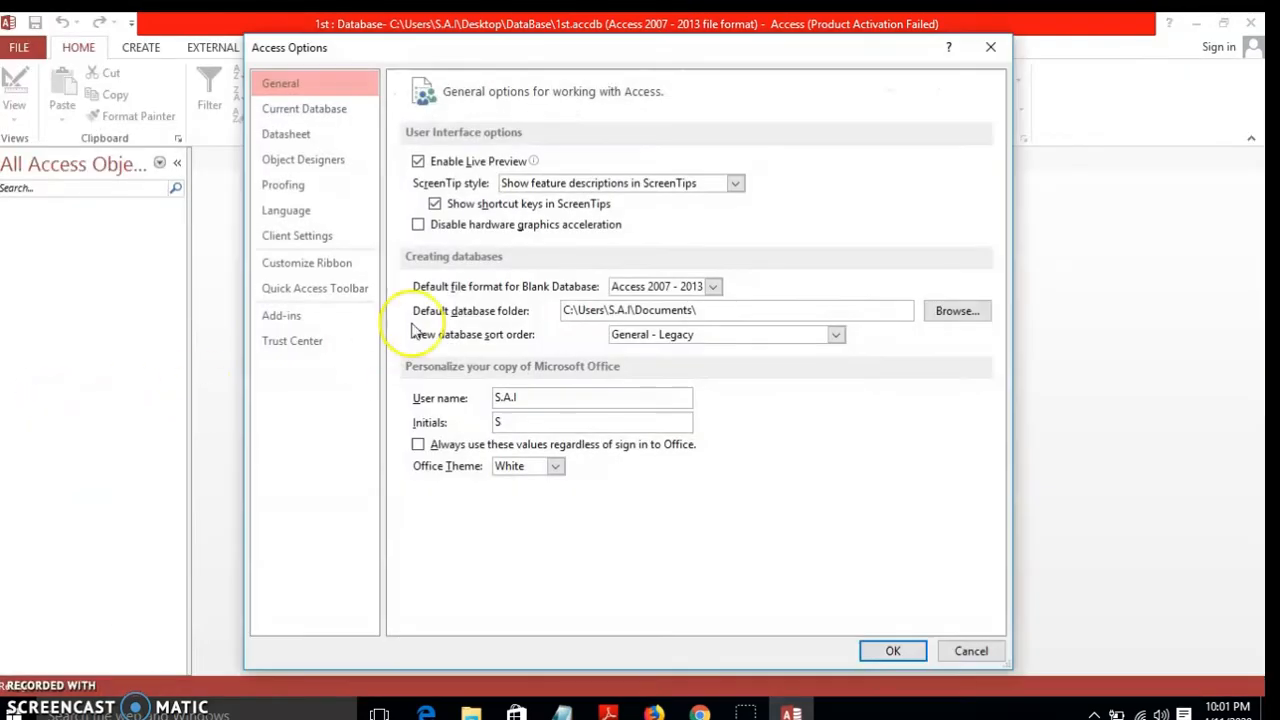
pyautogui.click(990, 47)
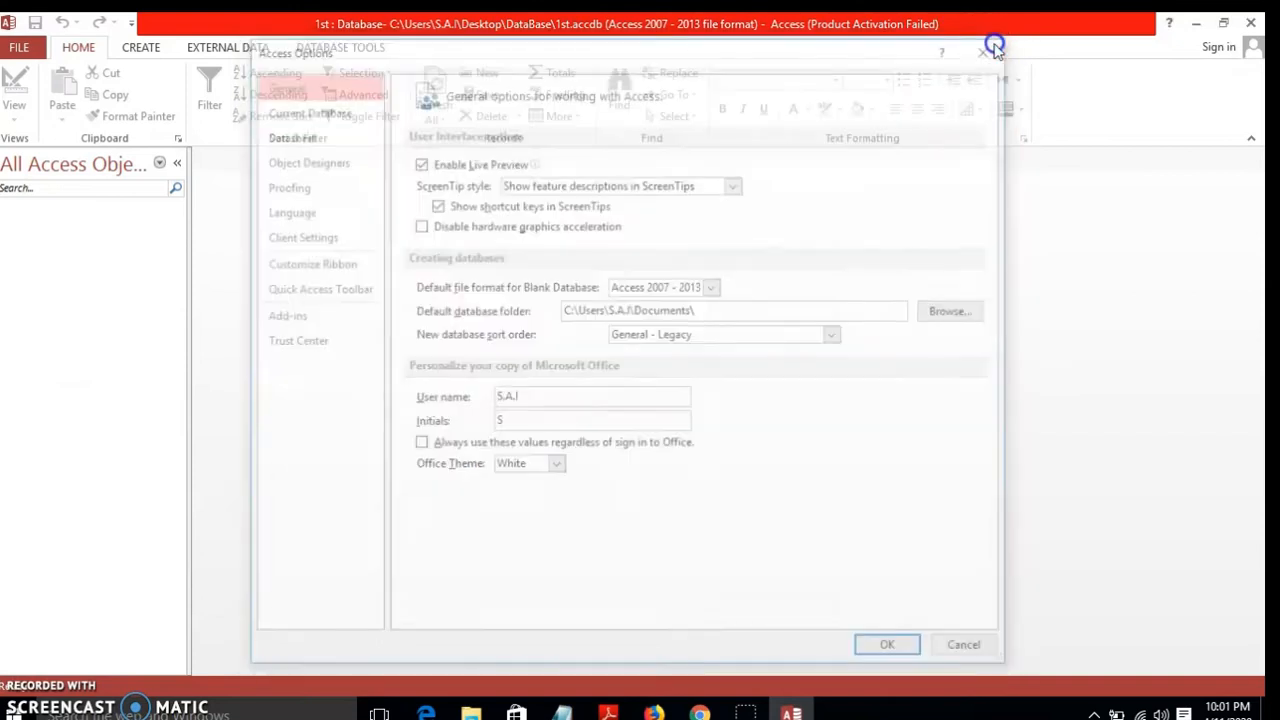
pyautogui.click(19, 47)
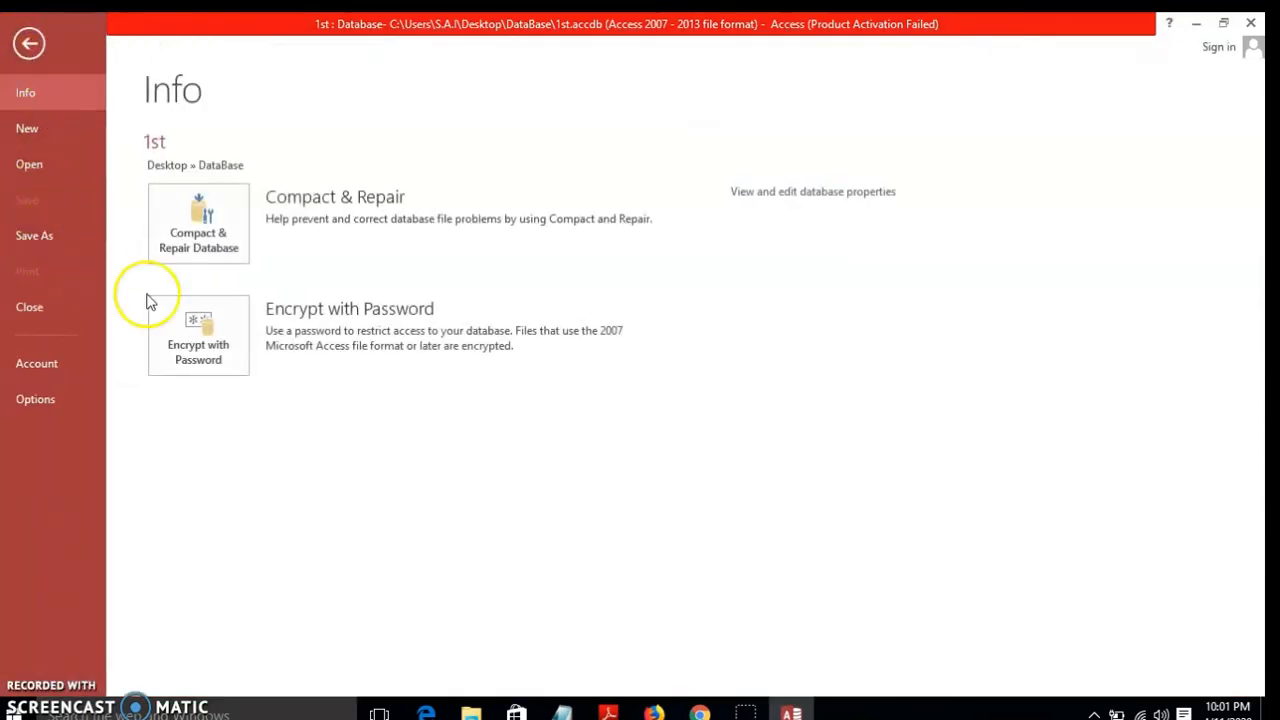
pyautogui.click(29, 43)
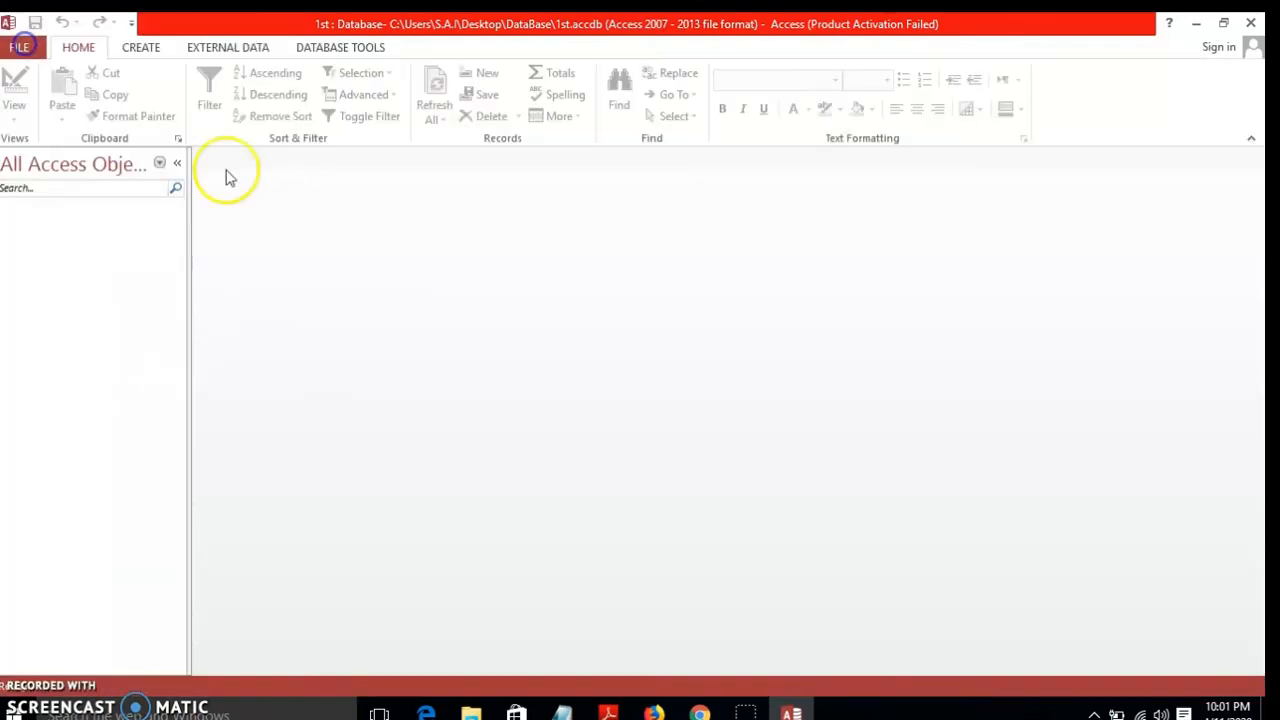
# Try to create a database named Database1 from the Customer service template
pyautogui.click(20, 47)
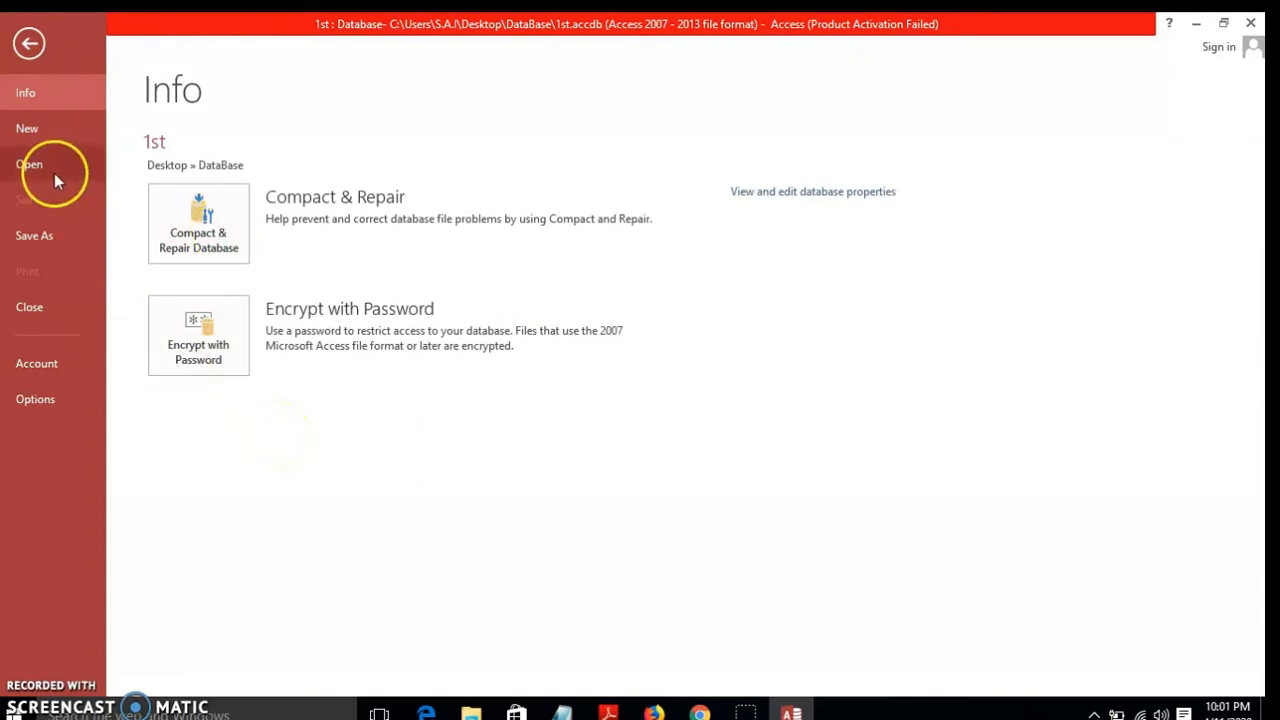
pyautogui.click(48, 134)
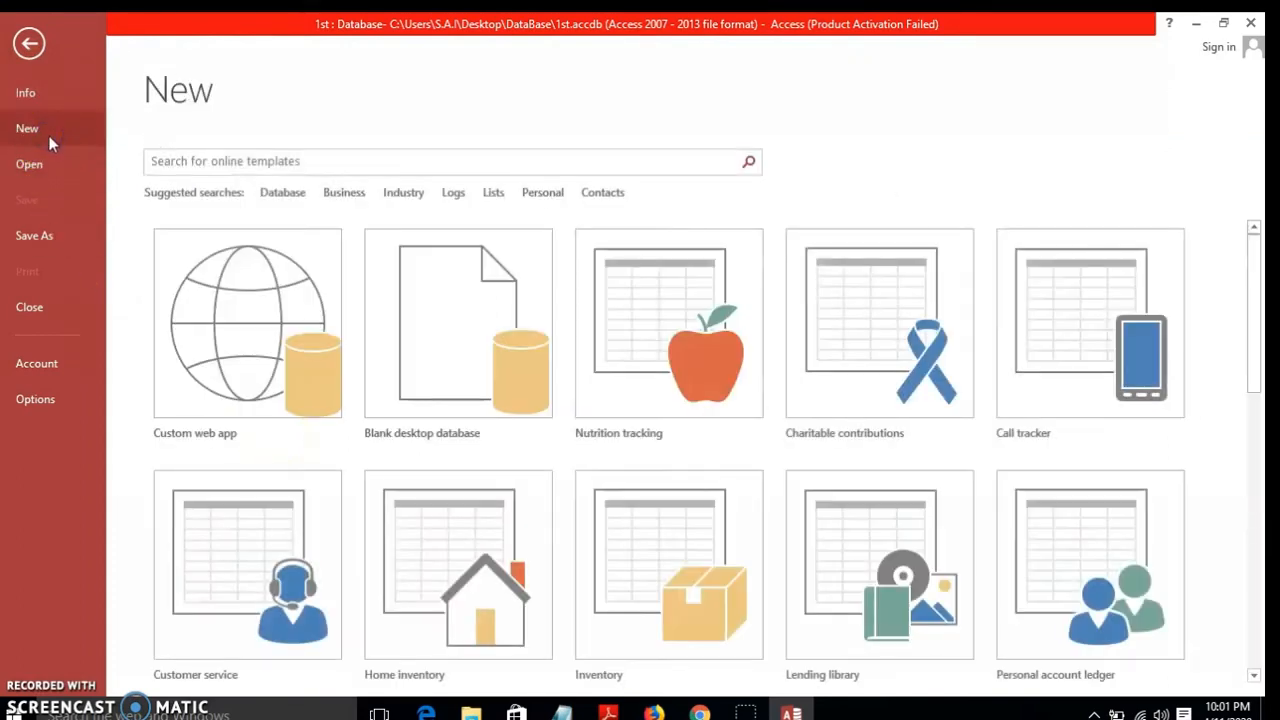
pyautogui.moveTo(1258, 262); pyautogui.dragTo(1257, 340)
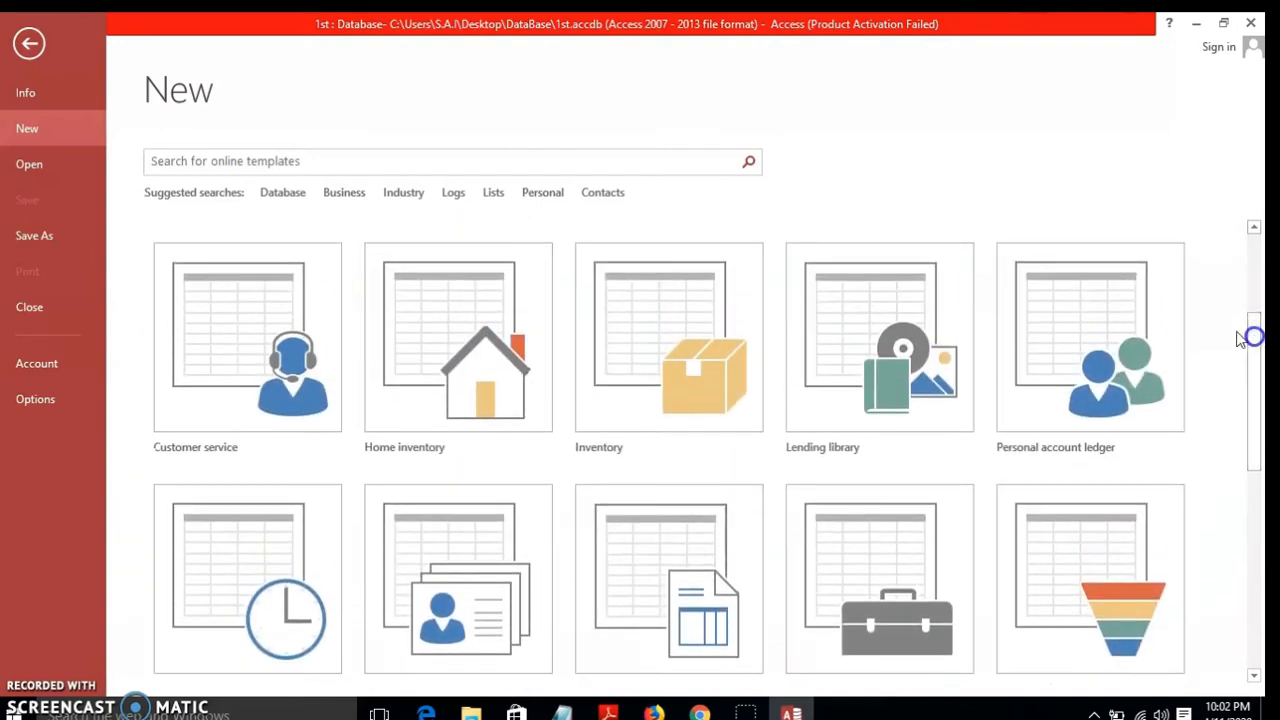
pyautogui.click(252, 280)
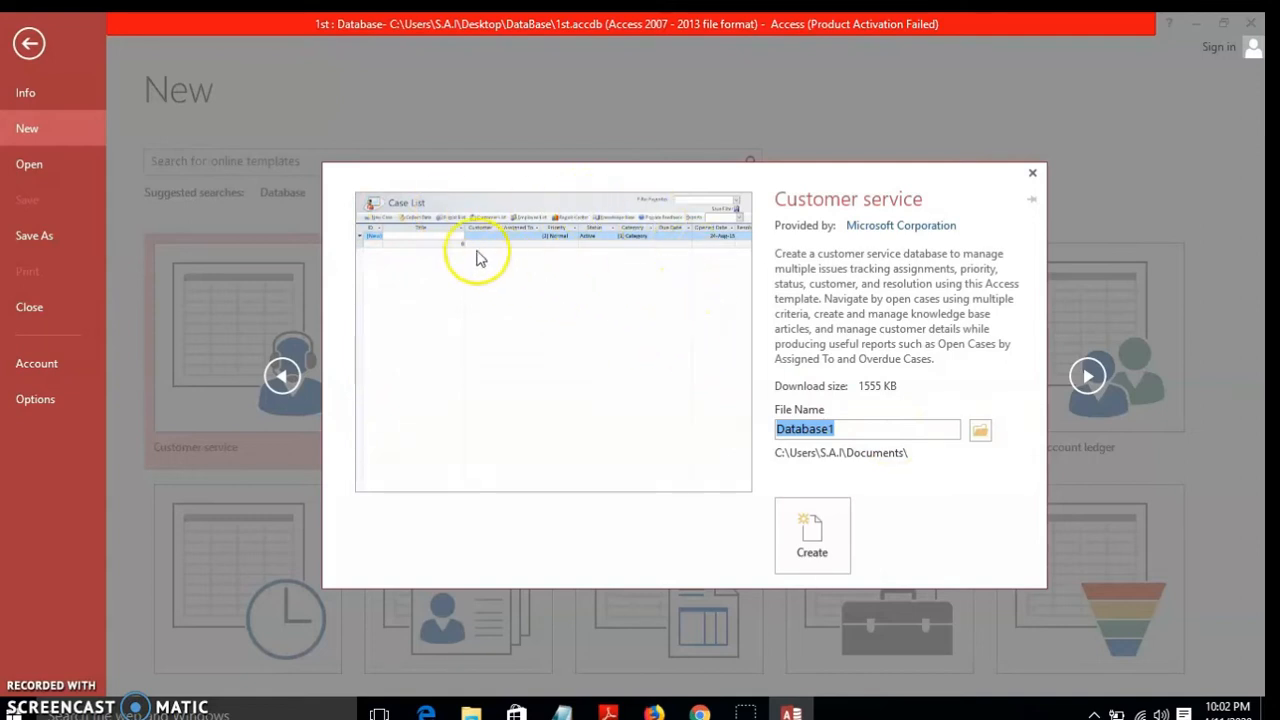
pyautogui.click(807, 537)
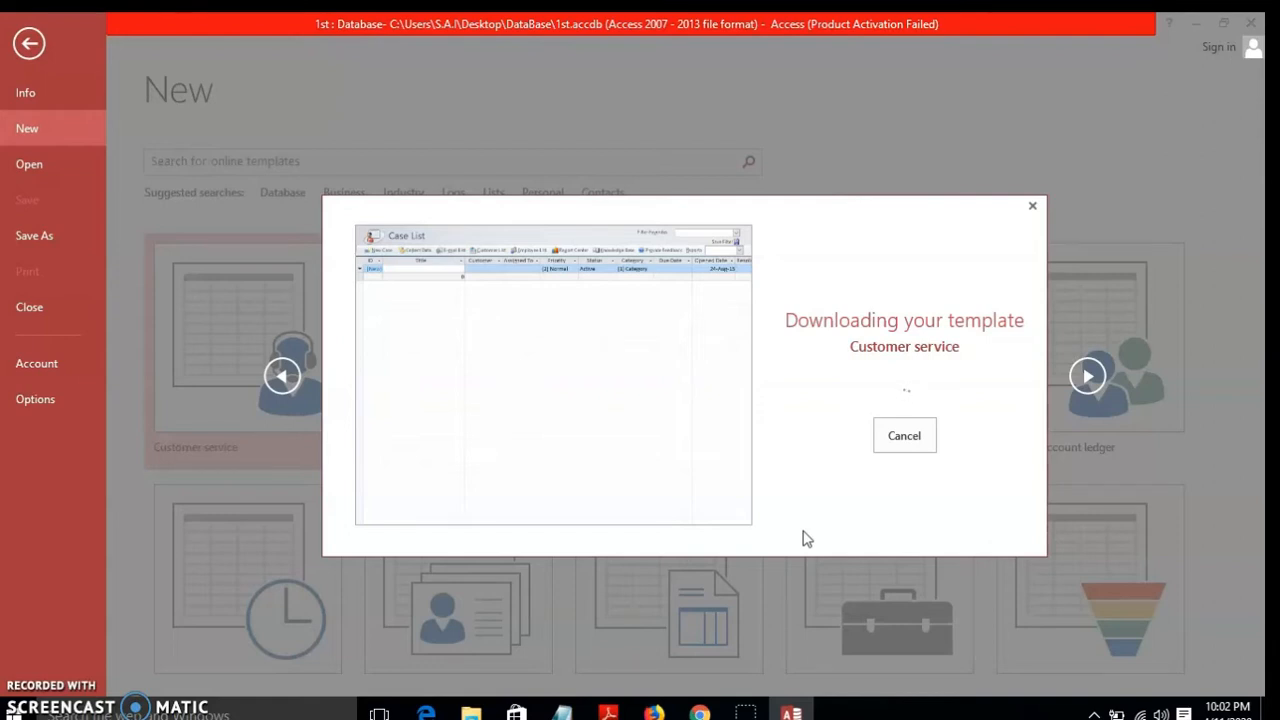
pyautogui.click(810, 490)
pyautogui.click(885, 440)
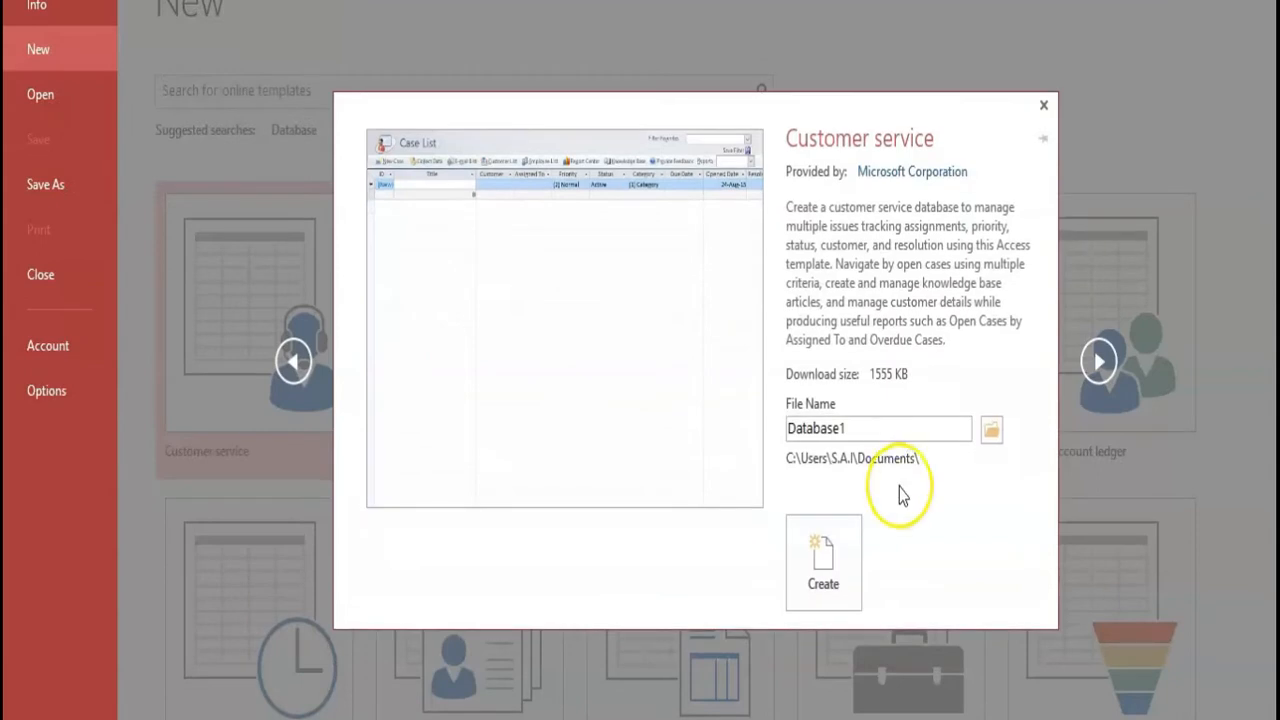
pyautogui.click(1041, 106)
pyautogui.moveTo(1265, 275); pyautogui.dragTo(1272, 187)
pyautogui.click(35, 41)
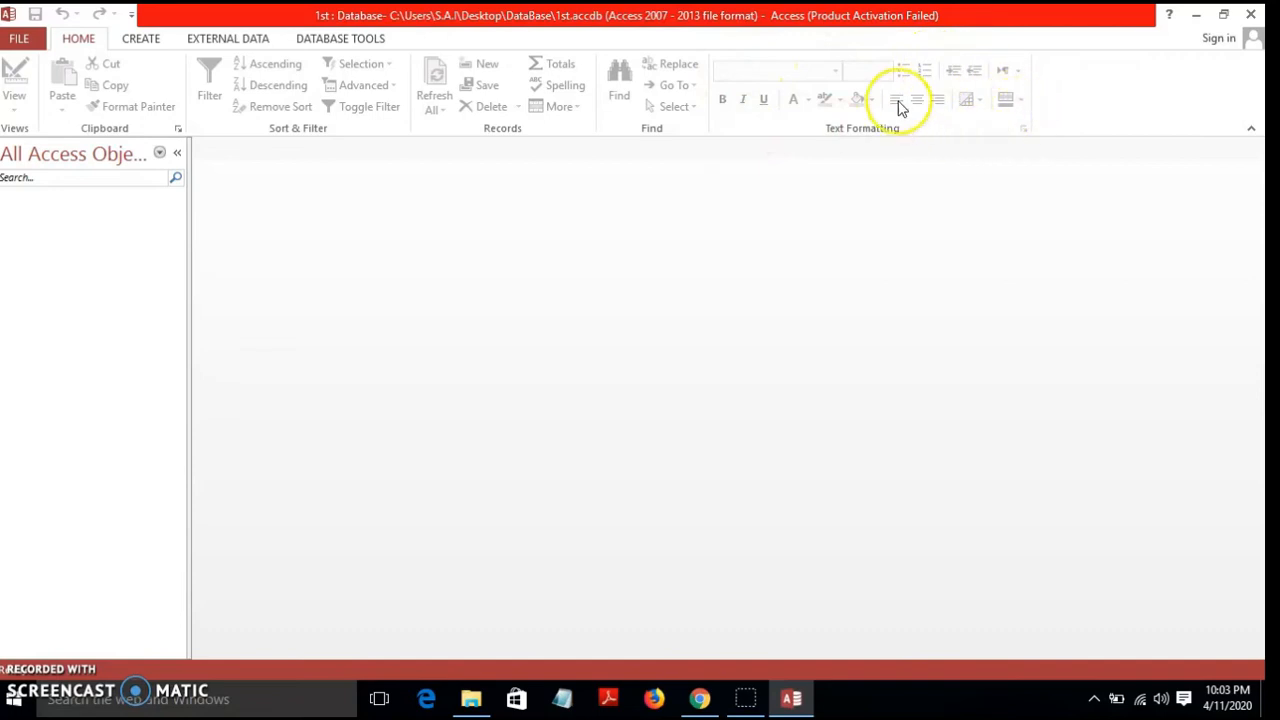
pyautogui.click(639, 76)
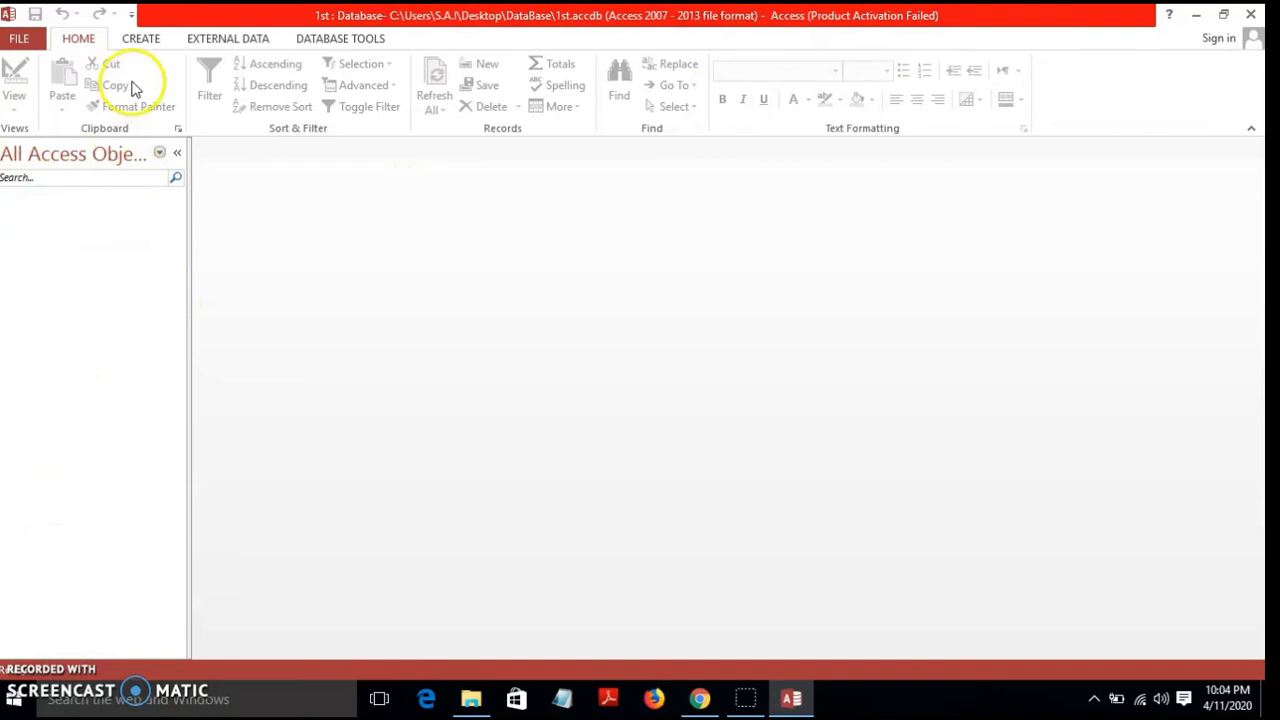
# Minimize the open windows and browse drive F: through 1. S.A.I, 1. S.A.I - ManSer, Tender Work and 0.1 DataBse to the DataBase Type 1 folder
pyautogui.click(1195, 15)
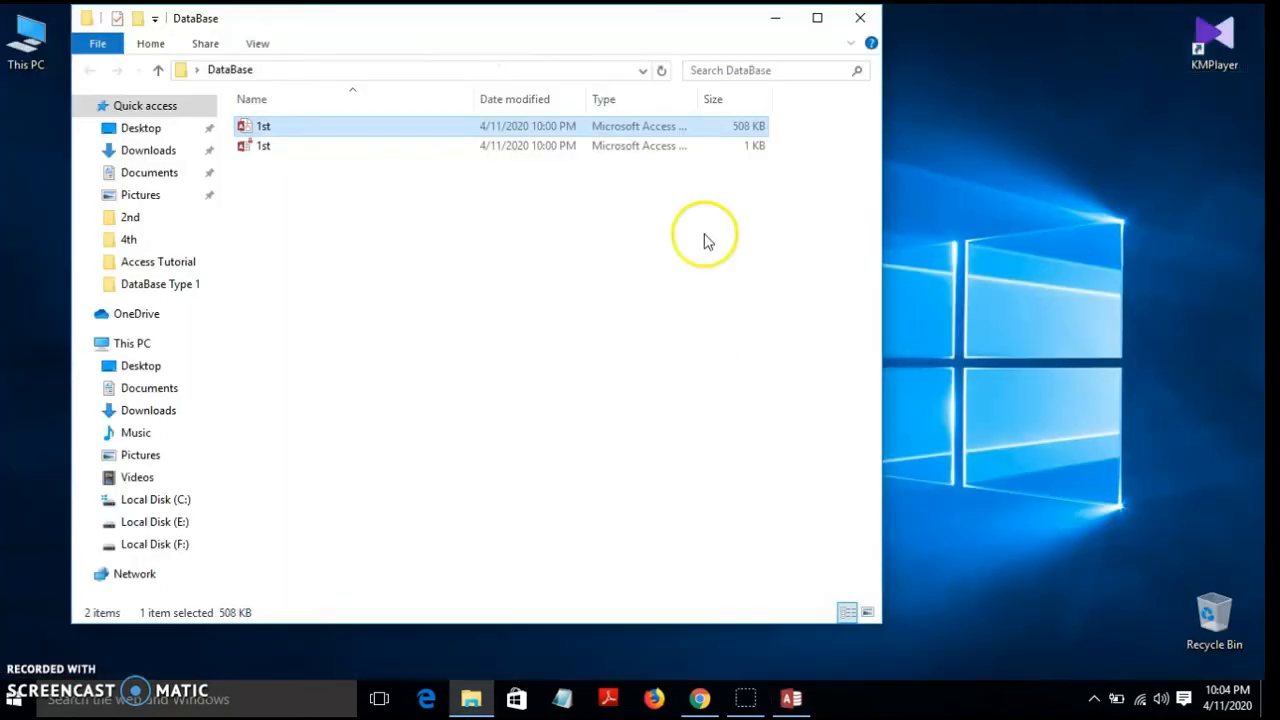
pyautogui.click(775, 18)
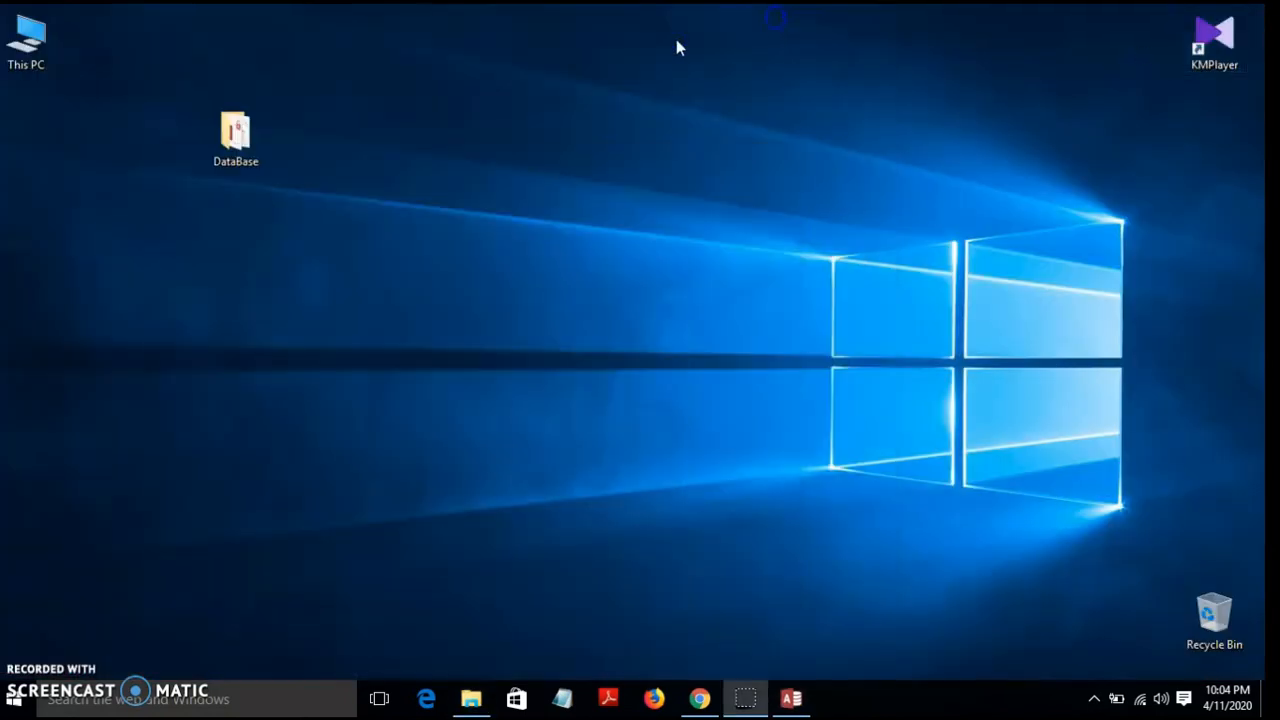
pyautogui.doubleClick(25, 45)
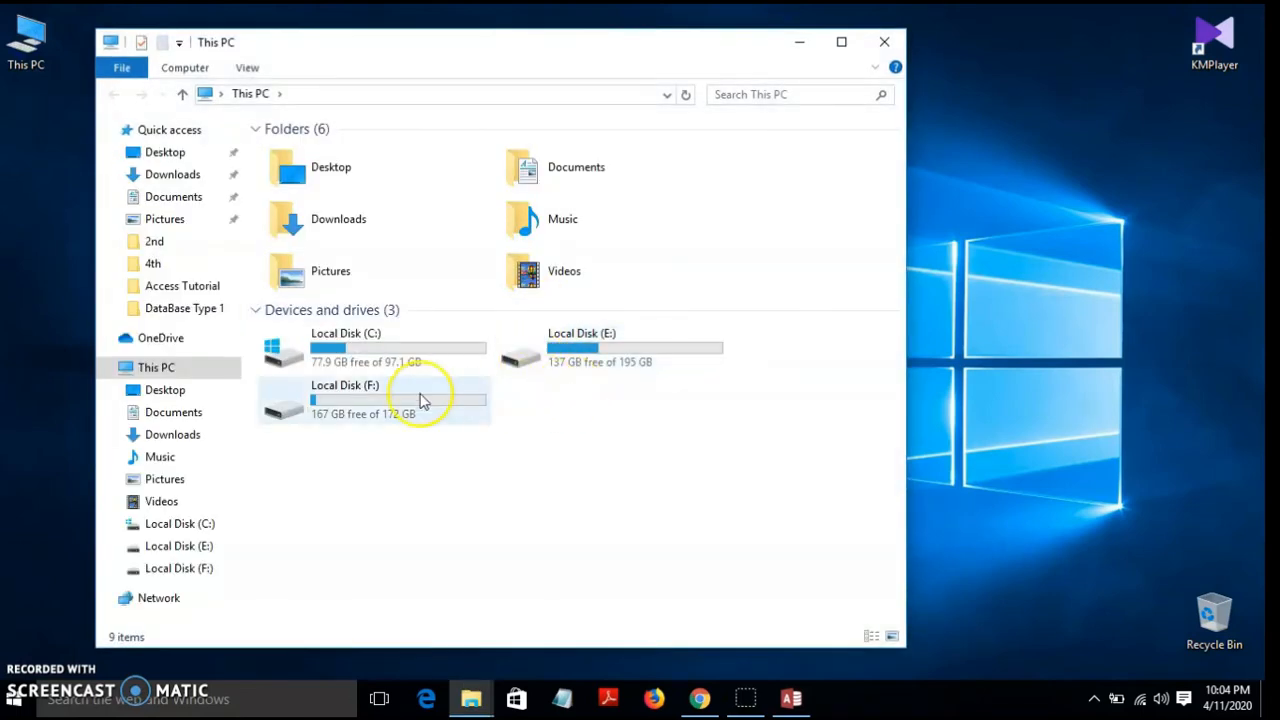
pyautogui.click(420, 397)
pyautogui.doubleClick(300, 149)
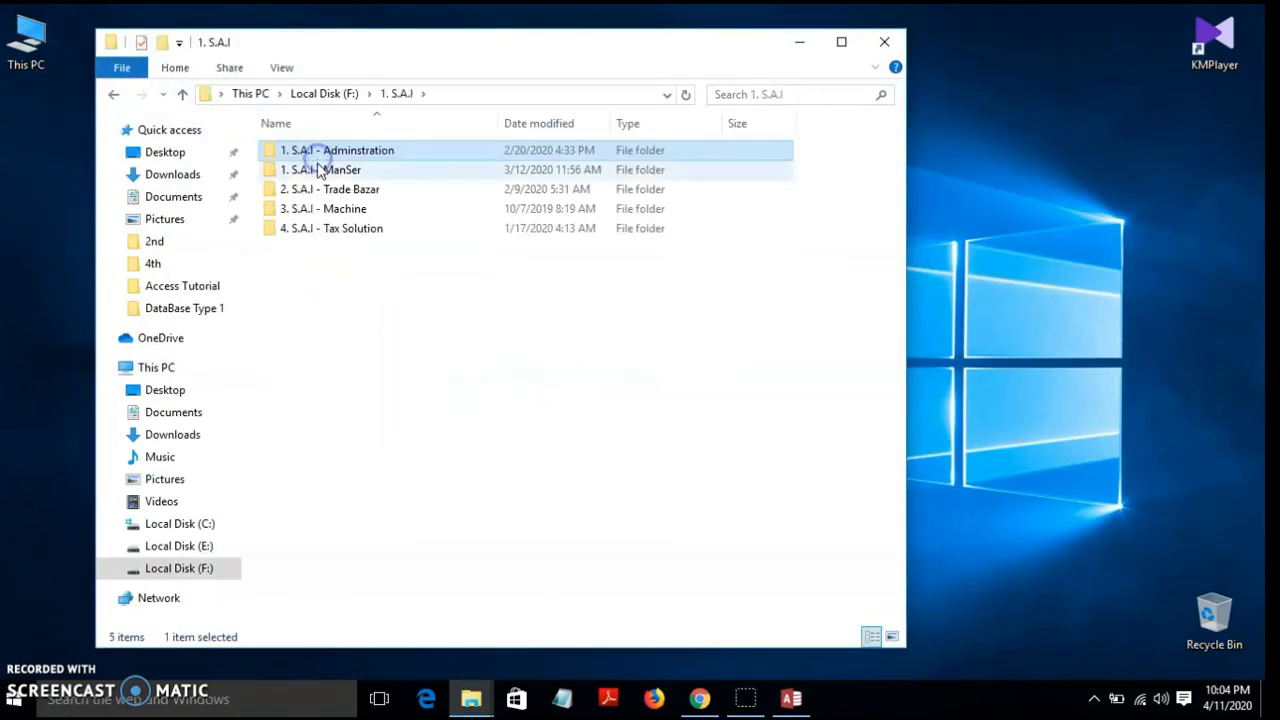
pyautogui.doubleClick(320, 170)
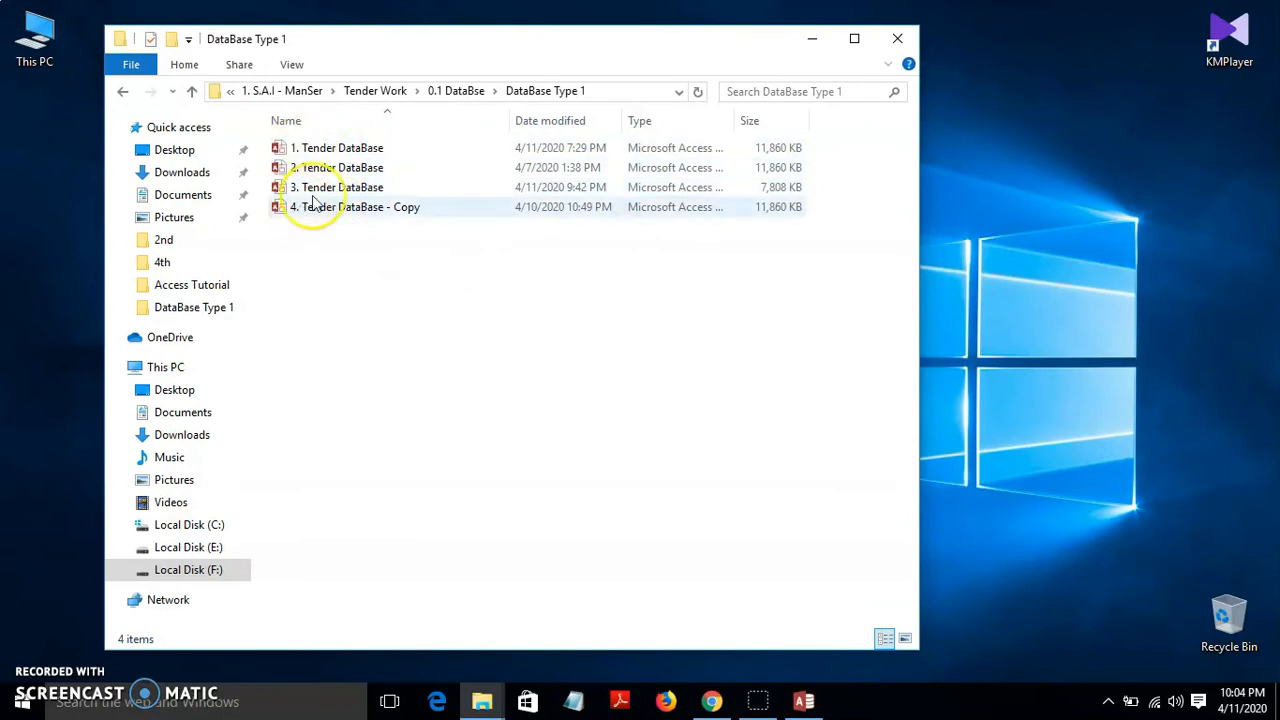
# Open the 3. Tender DataBase file in Access and dismiss the Office activation wizard
pyautogui.click(320, 193)
pyautogui.doubleClick(320, 193)
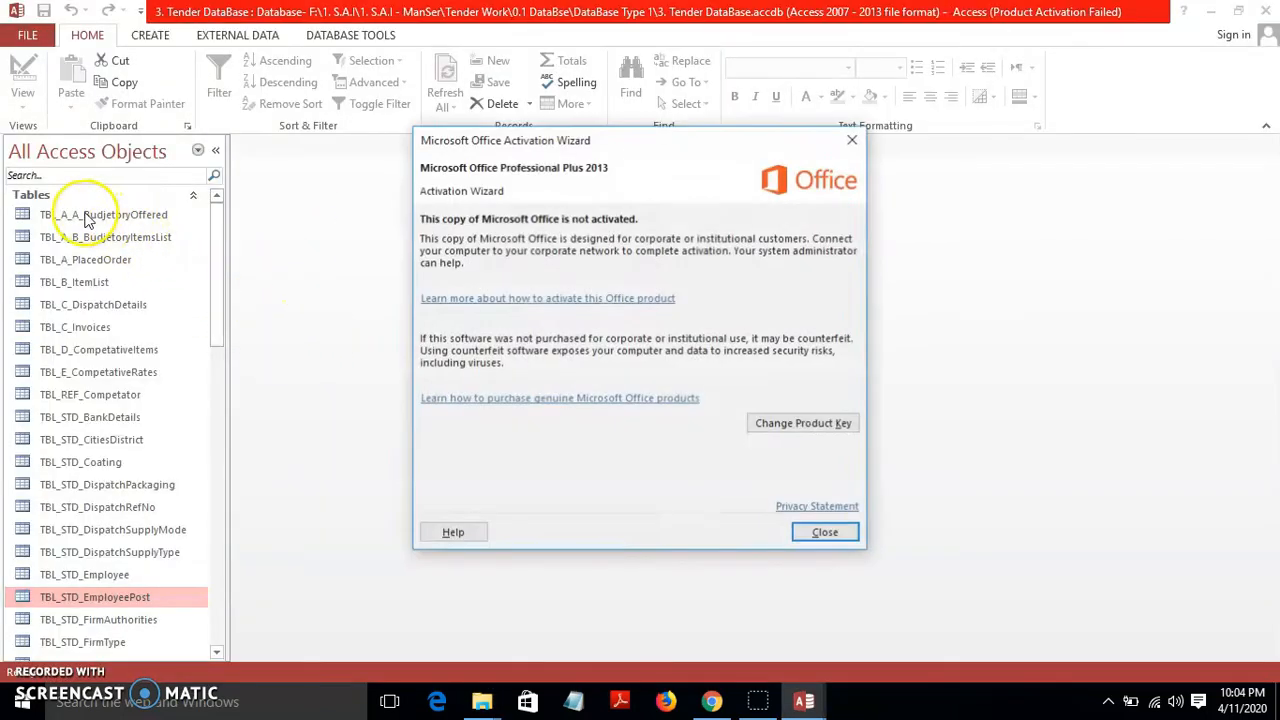
pyautogui.click(826, 534)
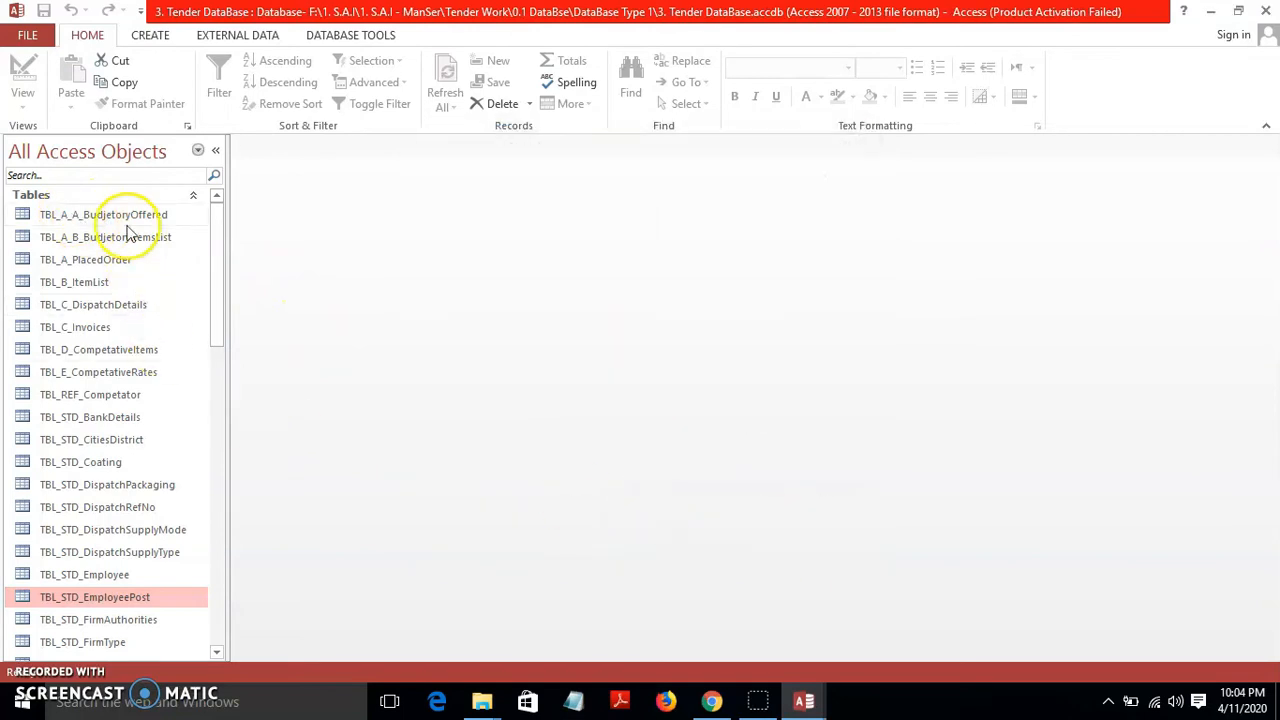
# Look through the database's tables, queries and forms, and open the TBL_A_A_BudjetoryOffered table
pyautogui.moveTo(217, 226)
pyautogui.mouseDown()
pyautogui.moveTo(243, 570)
pyautogui.moveTo(230, 218)
pyautogui.mouseUp()
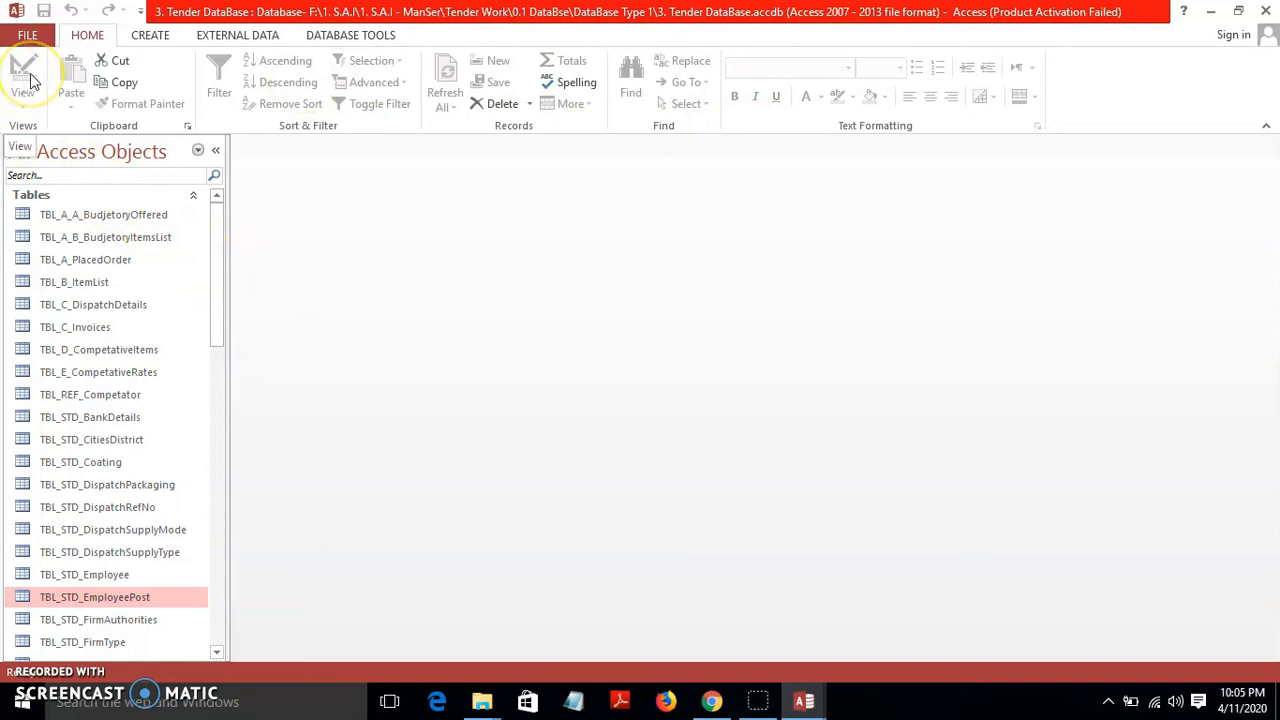
pyautogui.moveTo(214, 220); pyautogui.dragTo(206, 494)
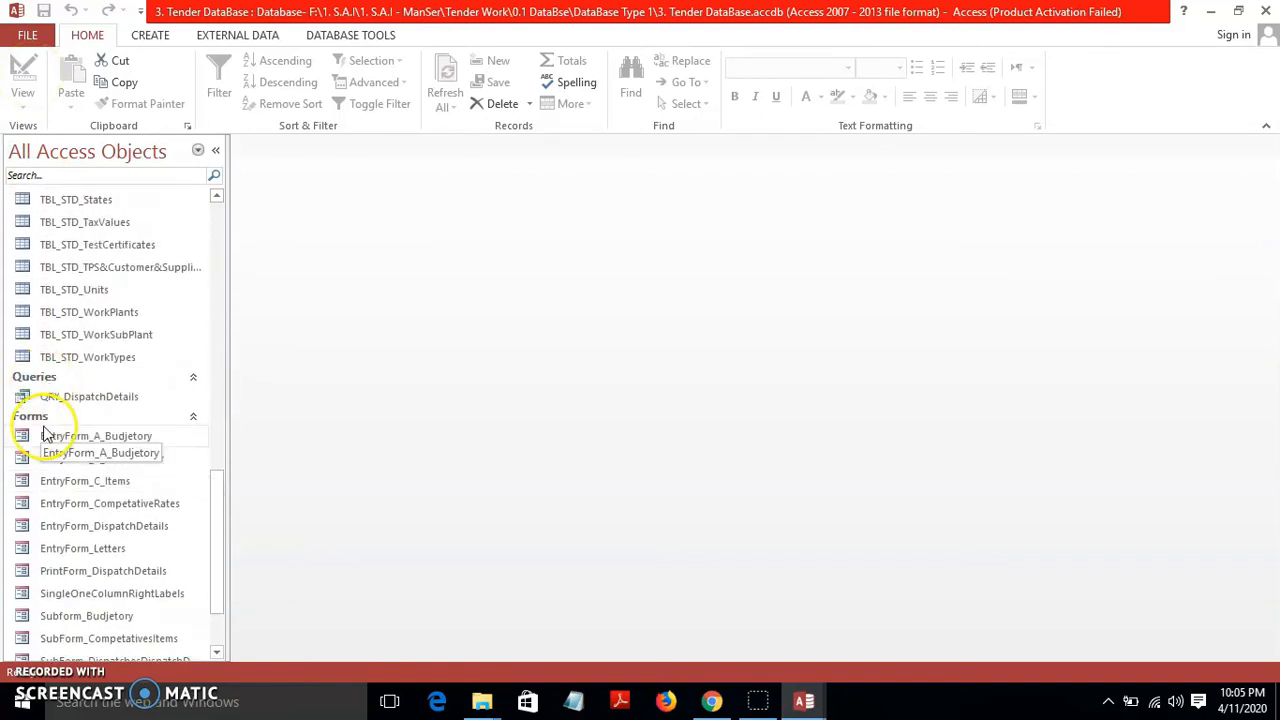
pyautogui.moveTo(212, 515); pyautogui.dragTo(226, 243)
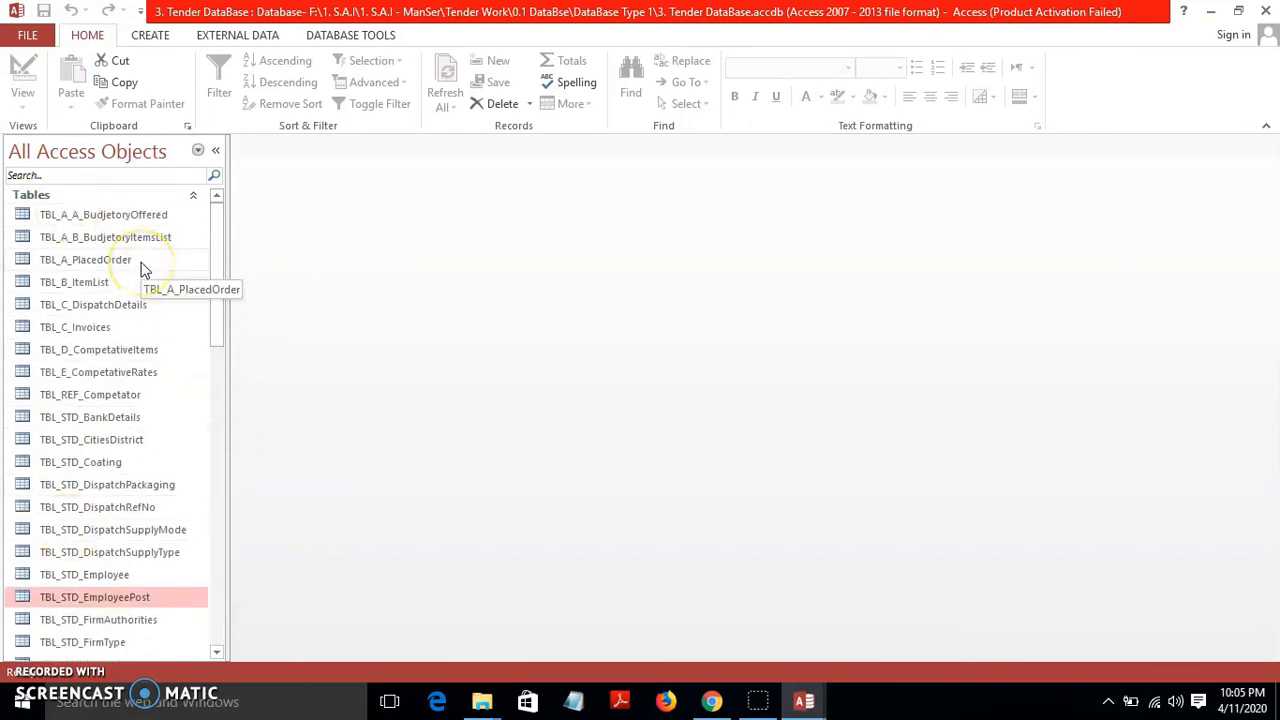
pyautogui.click(77, 218)
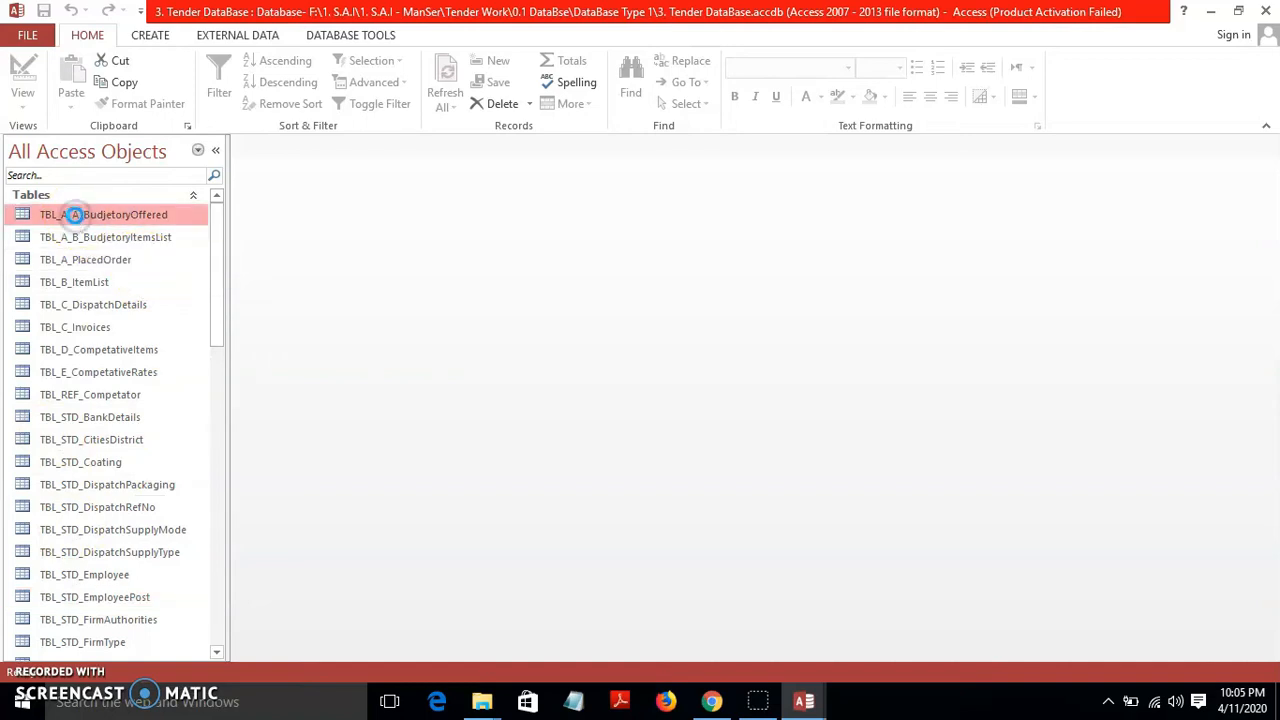
pyautogui.doubleClick(75, 215)
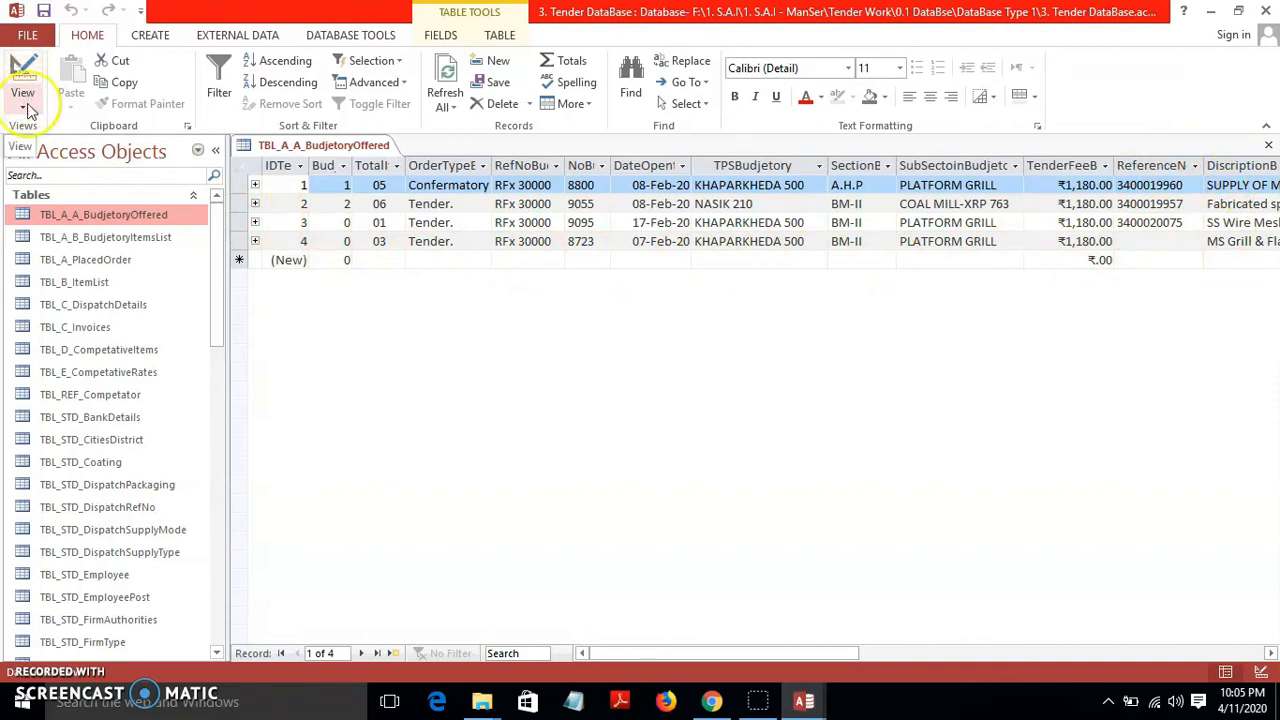
# Examine the TBL_A_A_BudjetoryOffered table in Design View and return it to Datasheet View
pyautogui.click(27, 68)
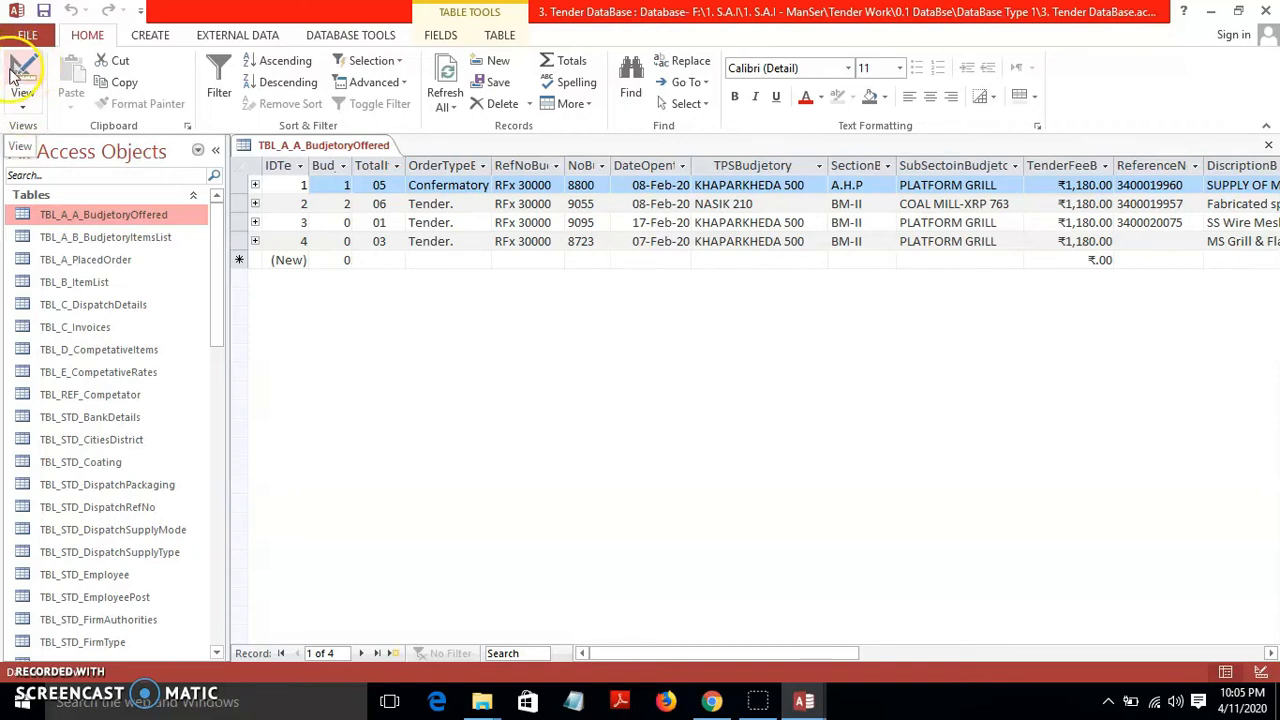
pyautogui.click(27, 112)
pyautogui.click(24, 111)
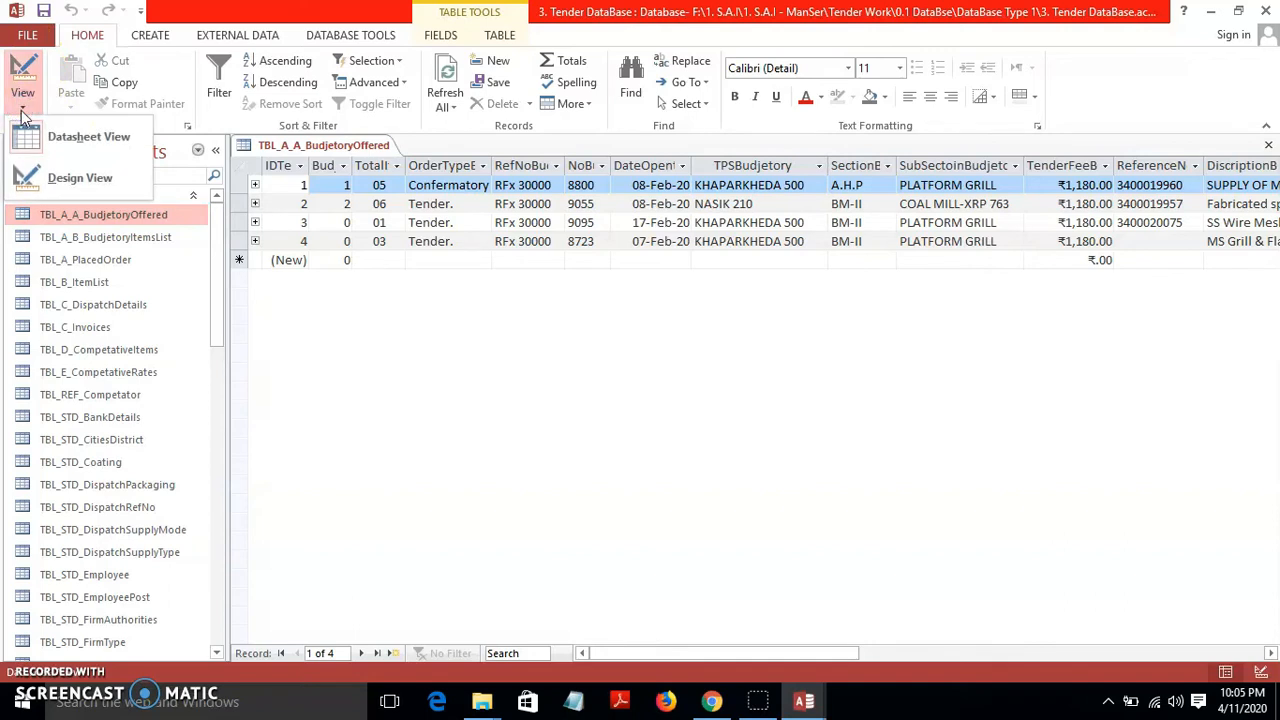
pyautogui.click(32, 178)
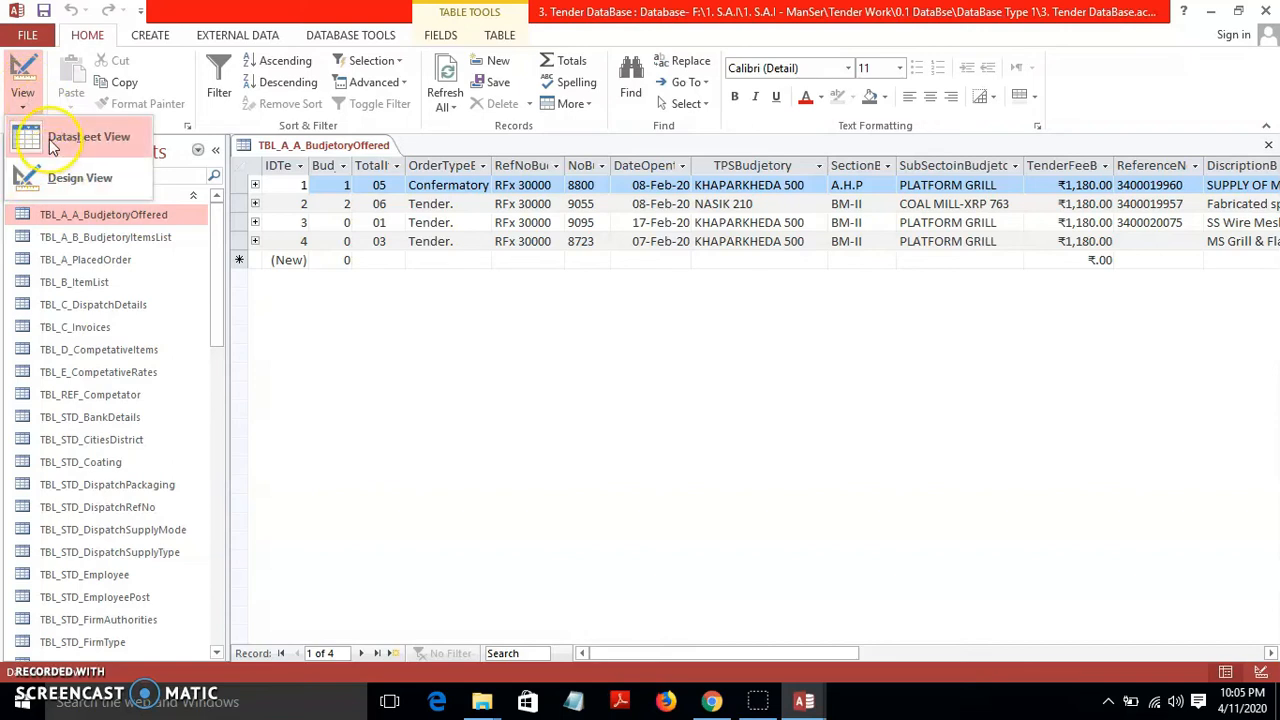
pyautogui.click(22, 72)
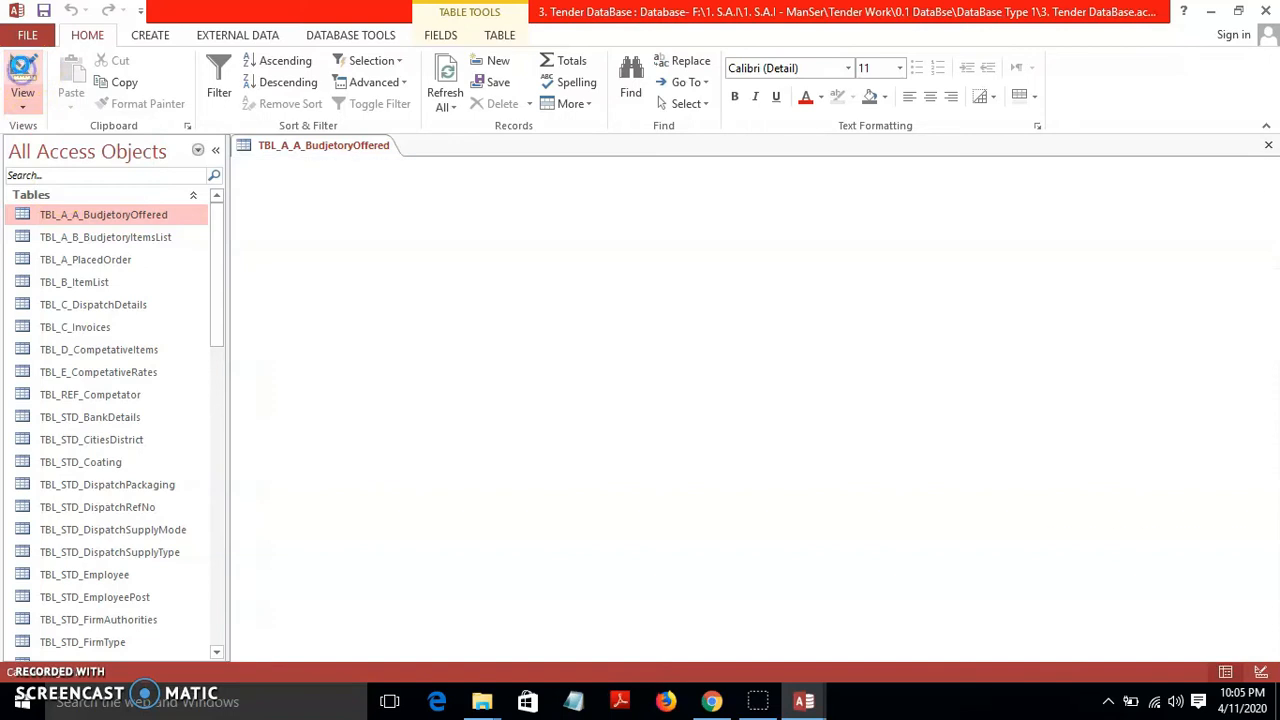
pyautogui.click(22, 72)
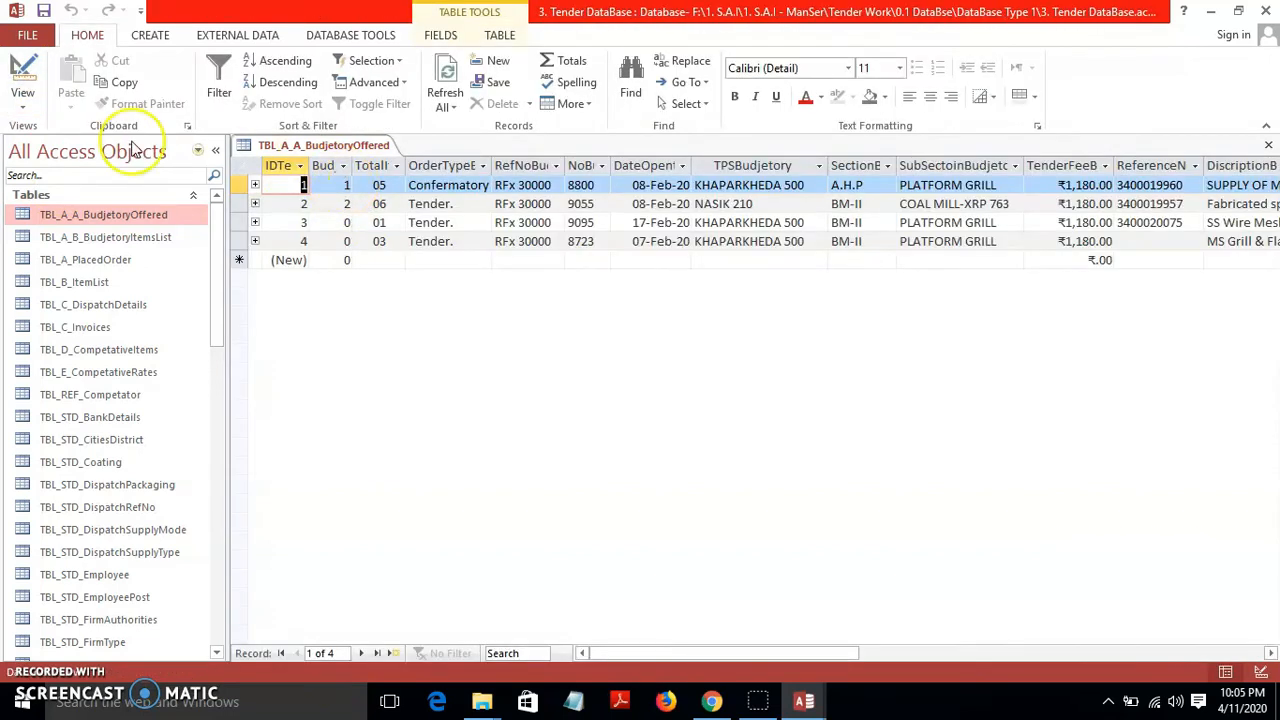
pyautogui.click(22, 72)
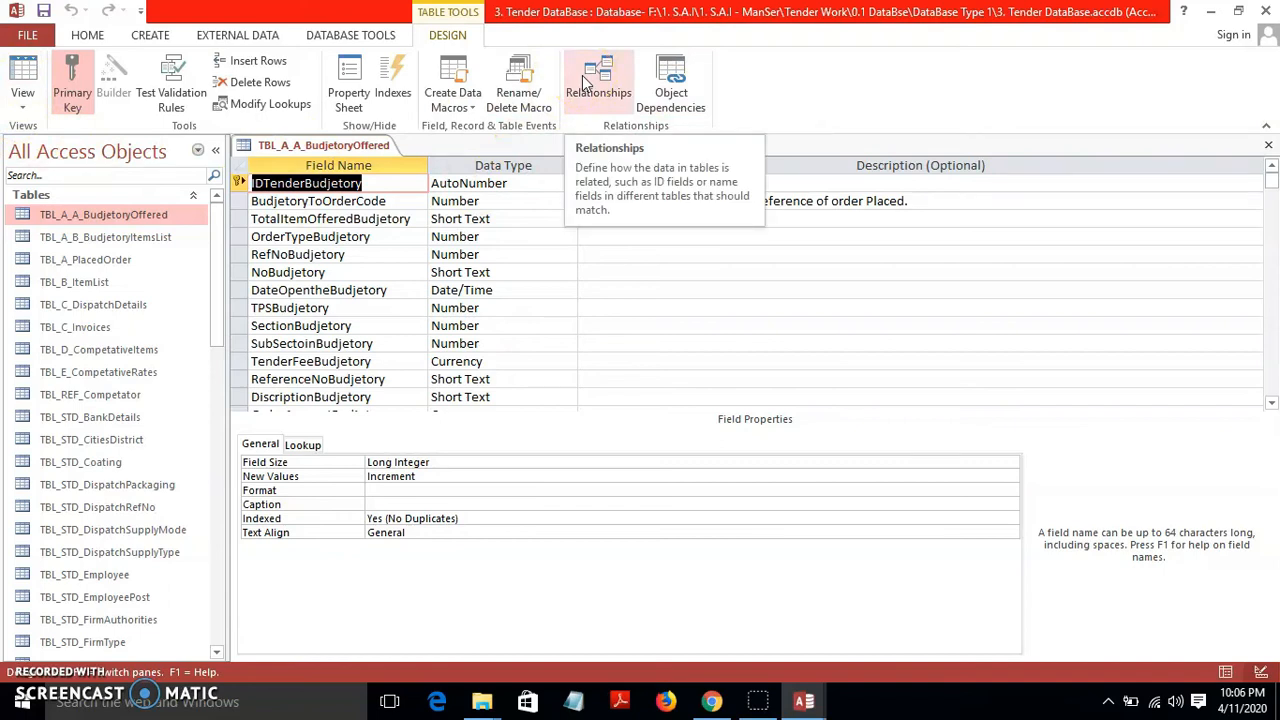
pyautogui.click(22, 78)
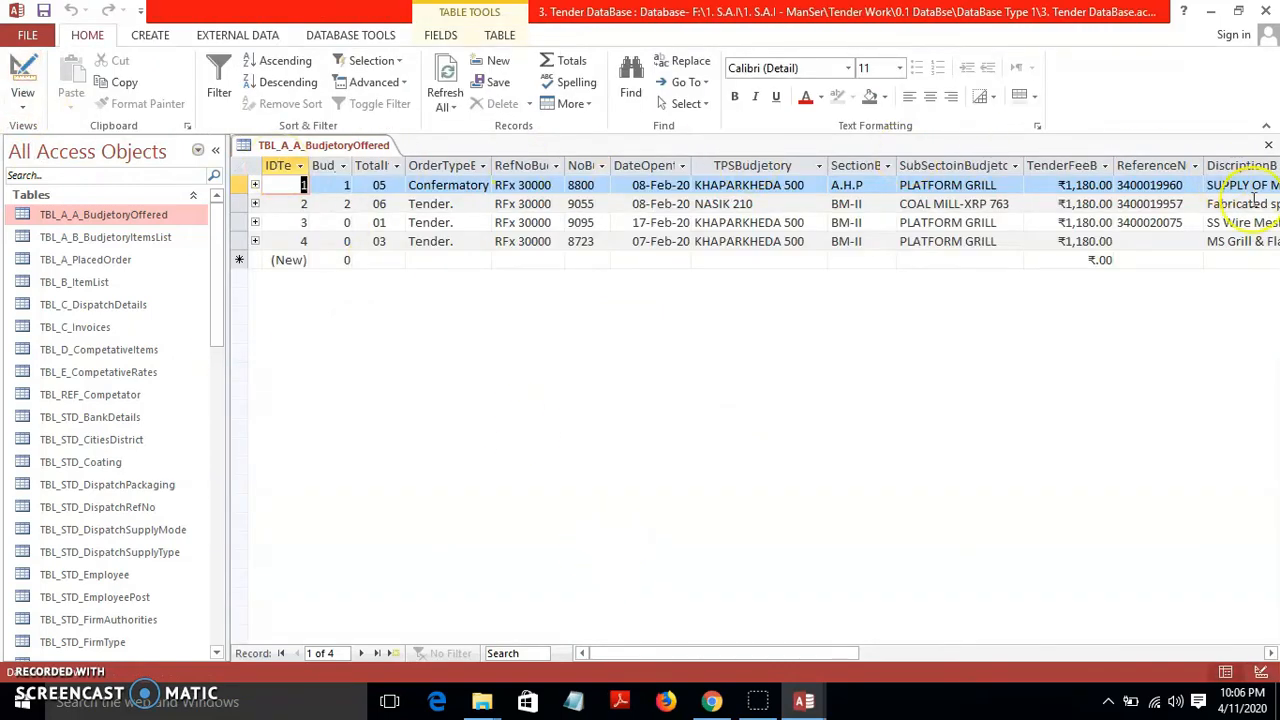
# Open the QRY_DispatchDetails query, examine its joined tables in Design View and close it
pyautogui.moveTo(214, 237); pyautogui.dragTo(216, 520)
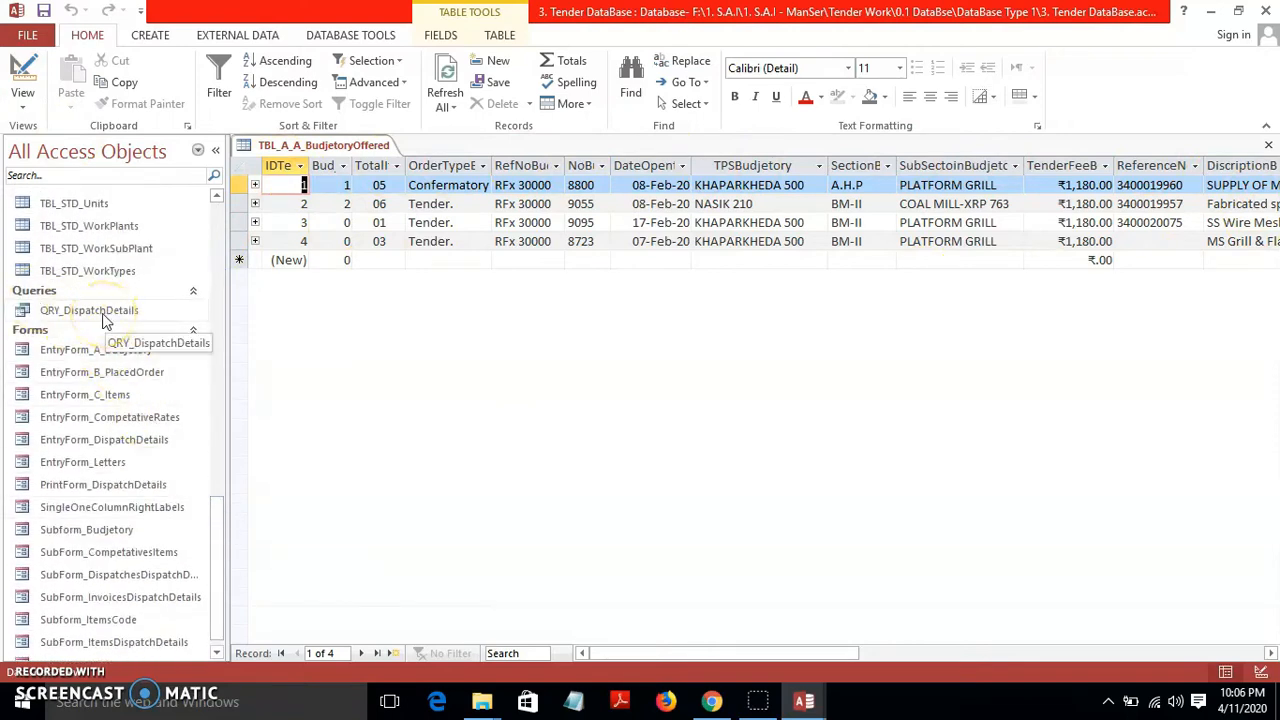
pyautogui.moveTo(224, 527); pyautogui.dragTo(220, 460)
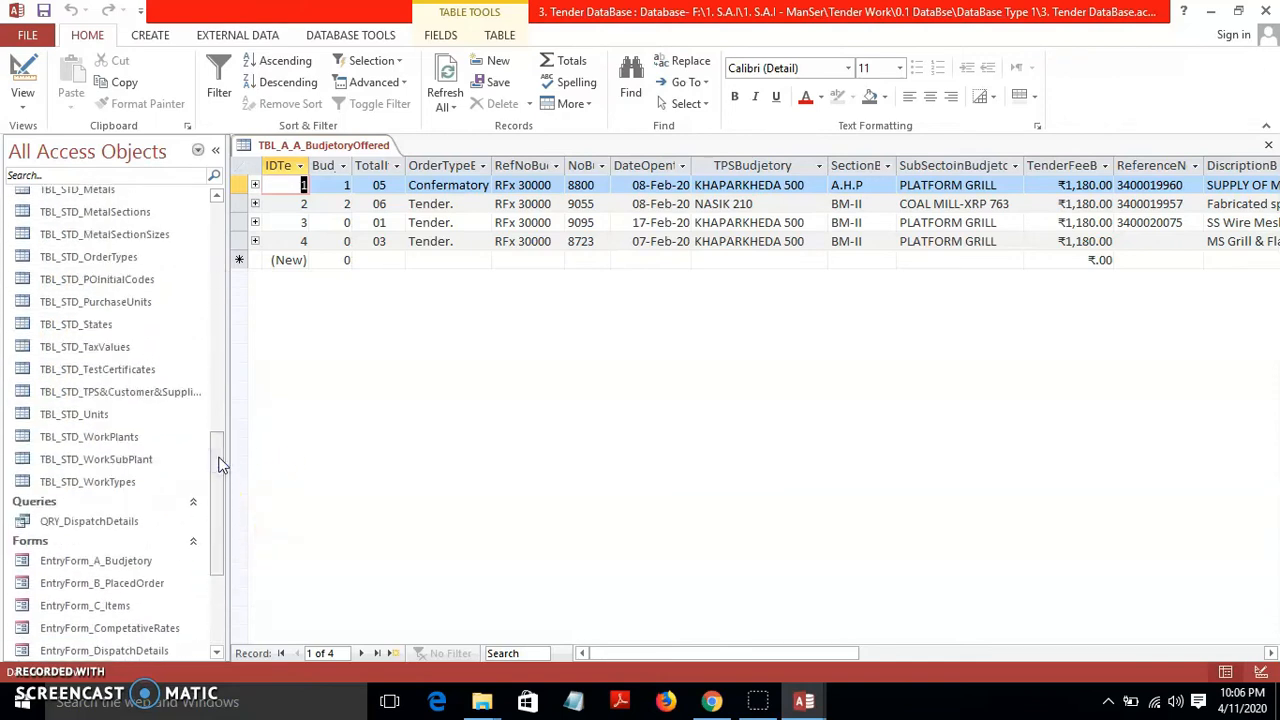
pyautogui.click(141, 528)
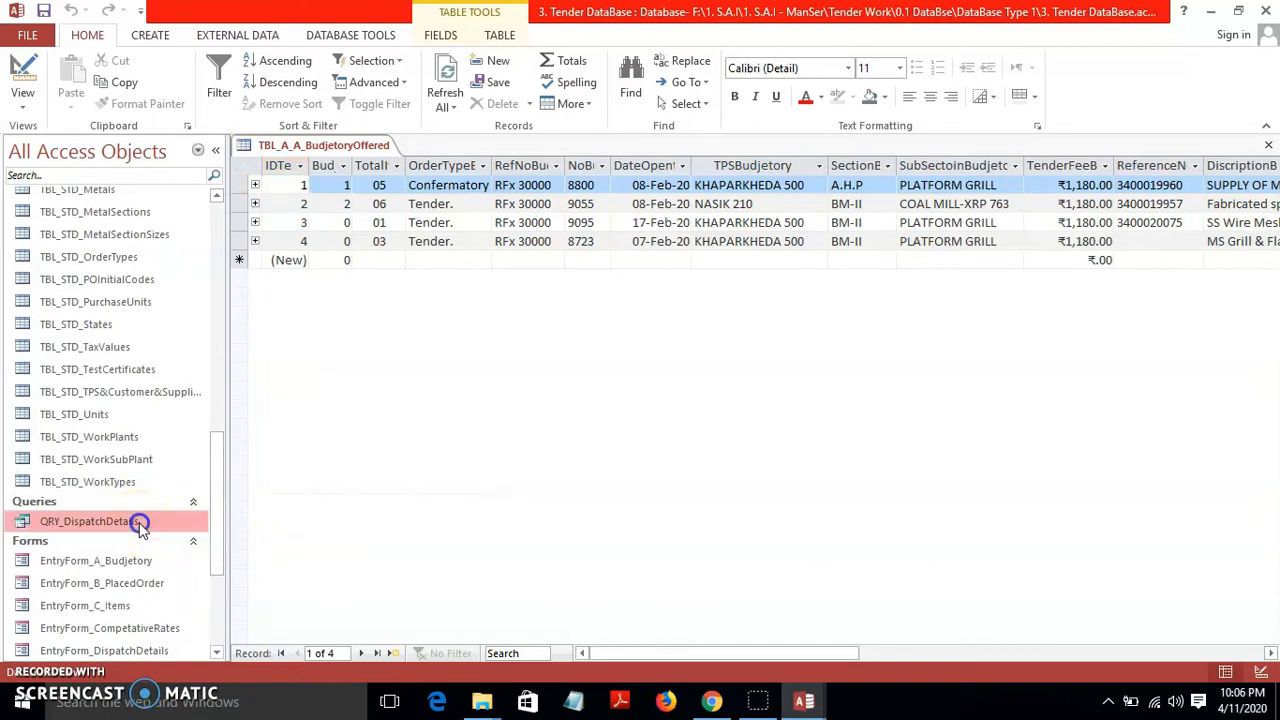
pyautogui.doubleClick(140, 521)
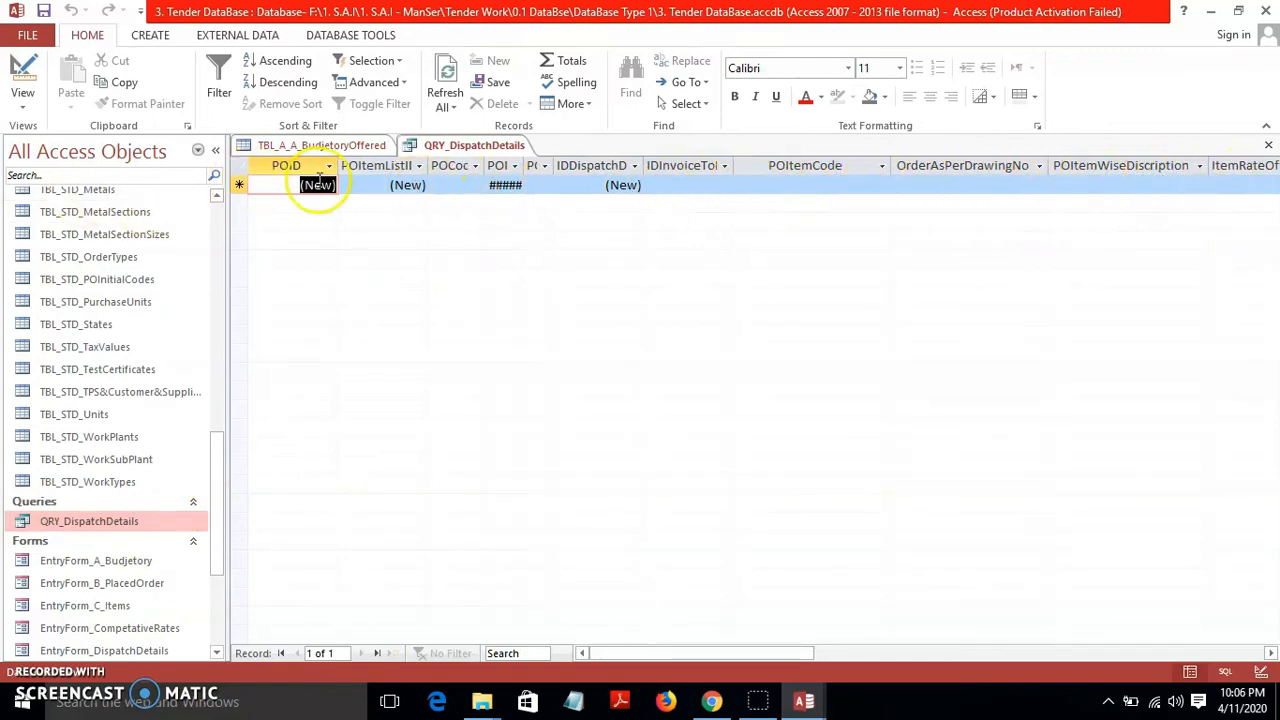
pyautogui.click(22, 75)
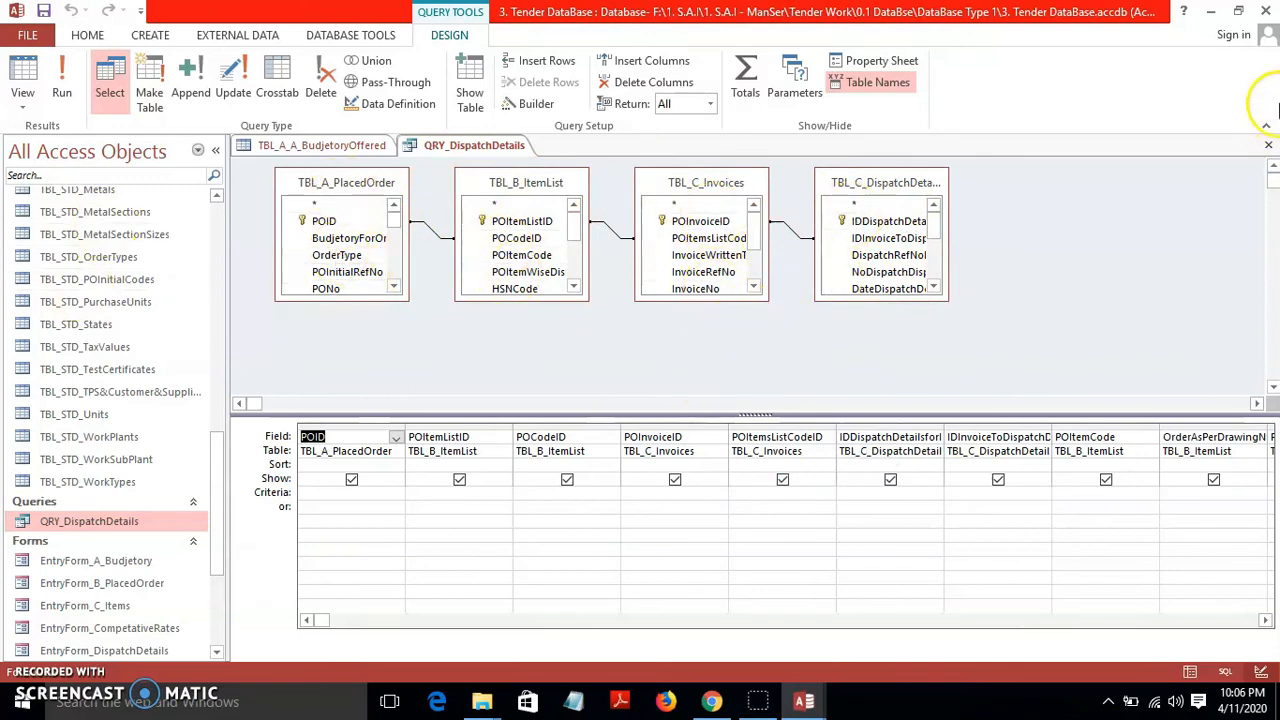
pyautogui.click(1268, 145)
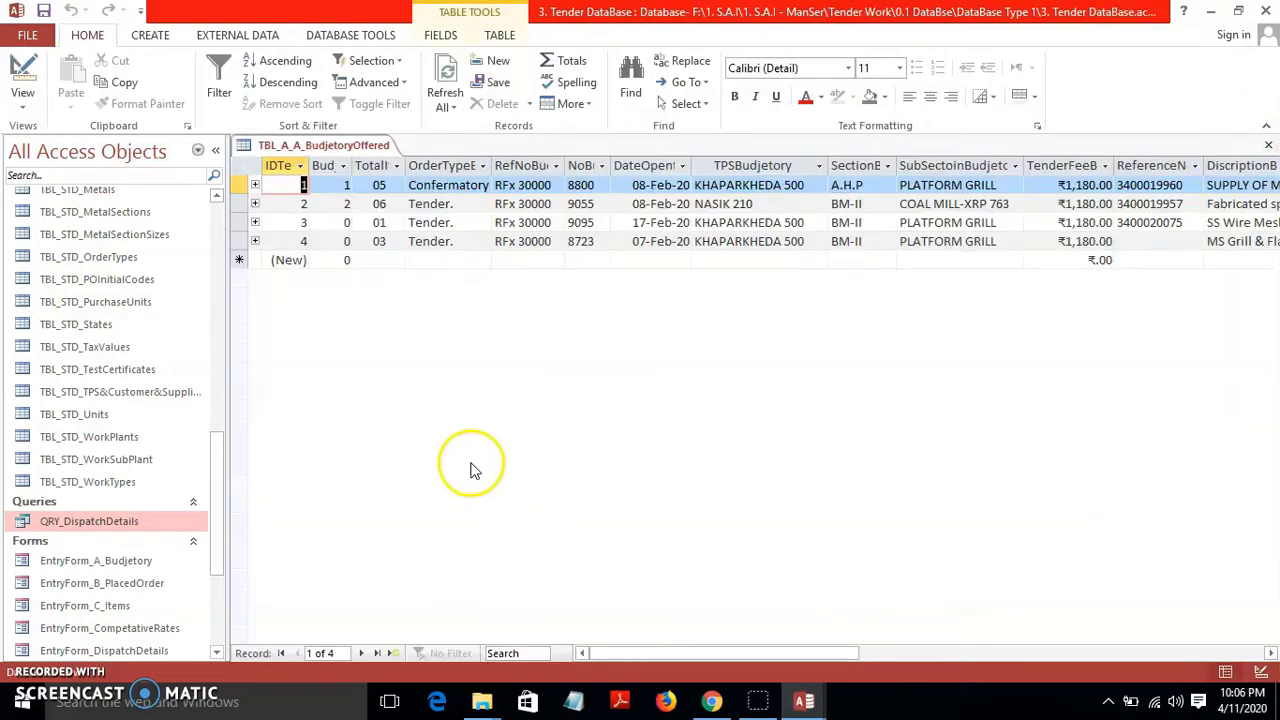
# Reopen the QRY_DispatchDetails query, examine its statement in SQL View and close it
pyautogui.doubleClick(128, 524)
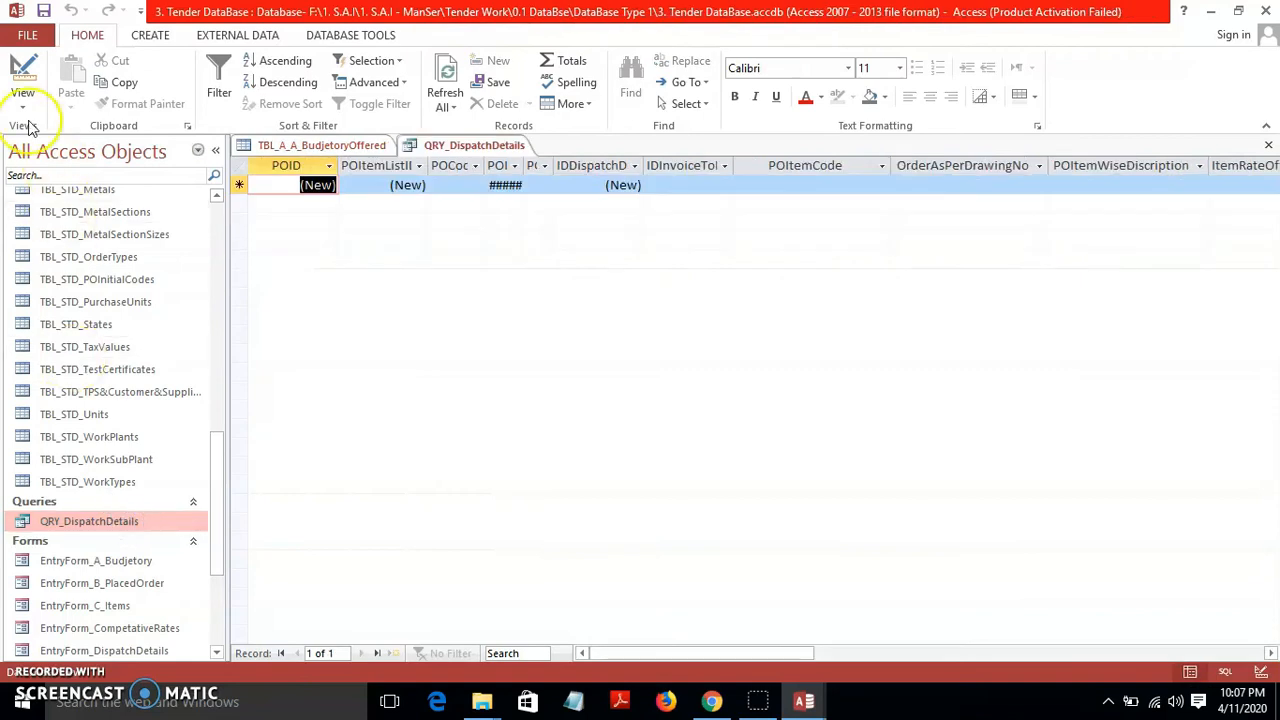
pyautogui.click(23, 100)
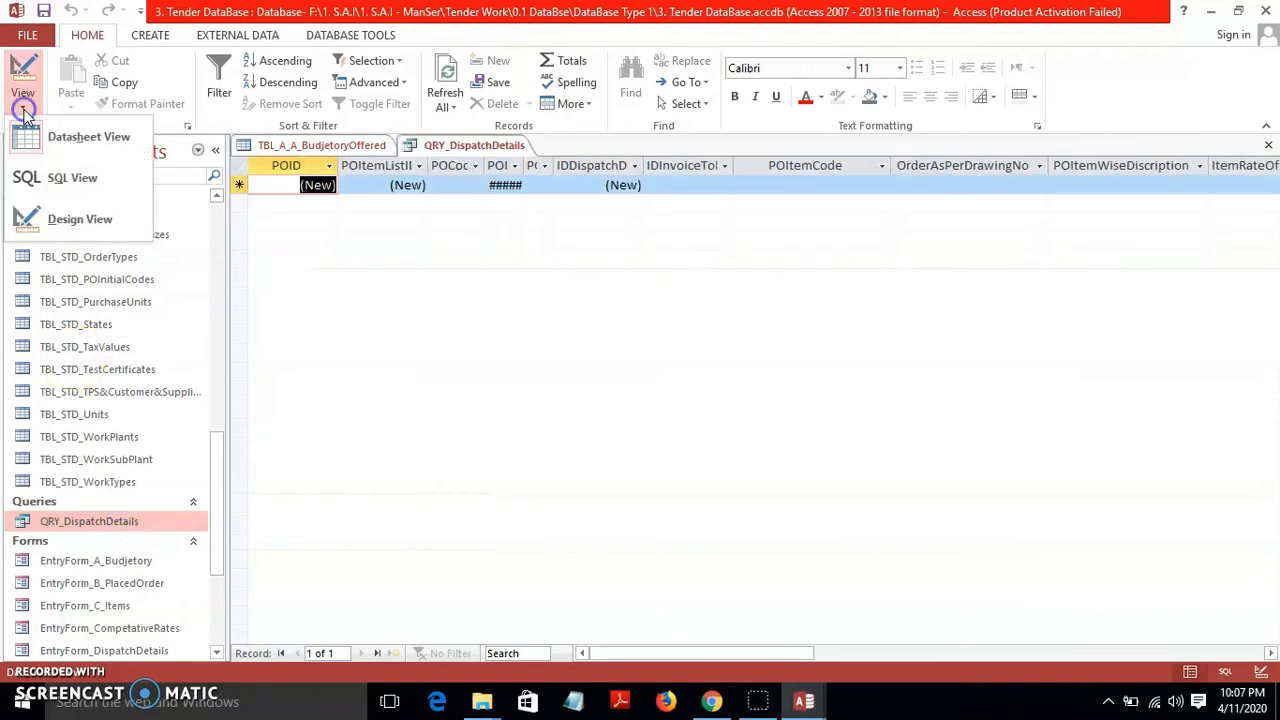
pyautogui.click(50, 184)
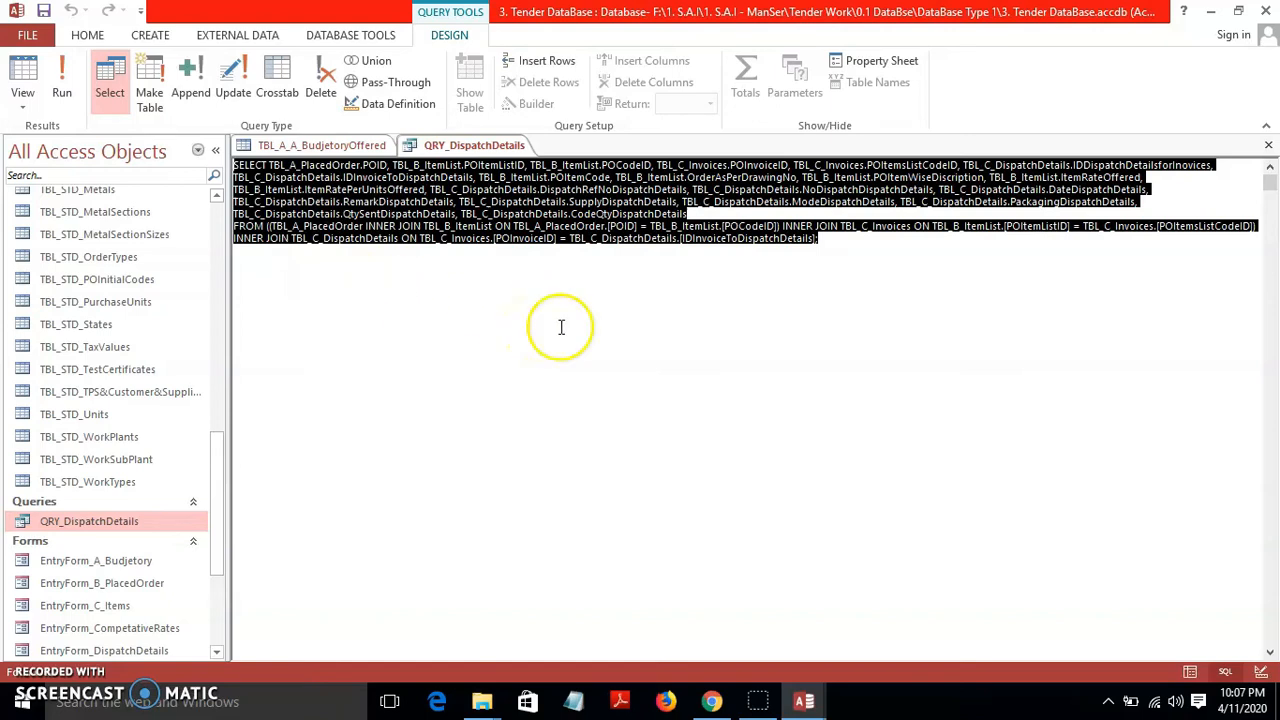
pyautogui.click(1267, 145)
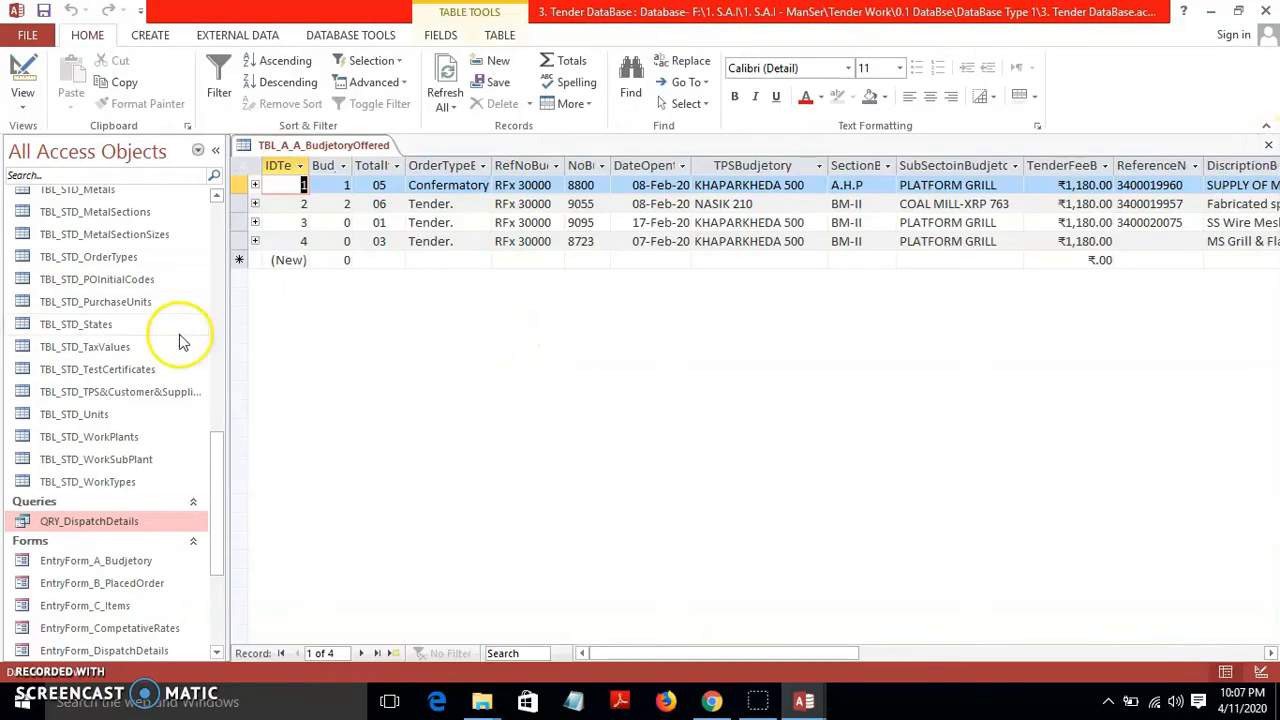
# Open the EntryForm_A_Budjetory form, check its available views and switch it to Datasheet View
pyautogui.moveTo(220, 449); pyautogui.dragTo(222, 570)
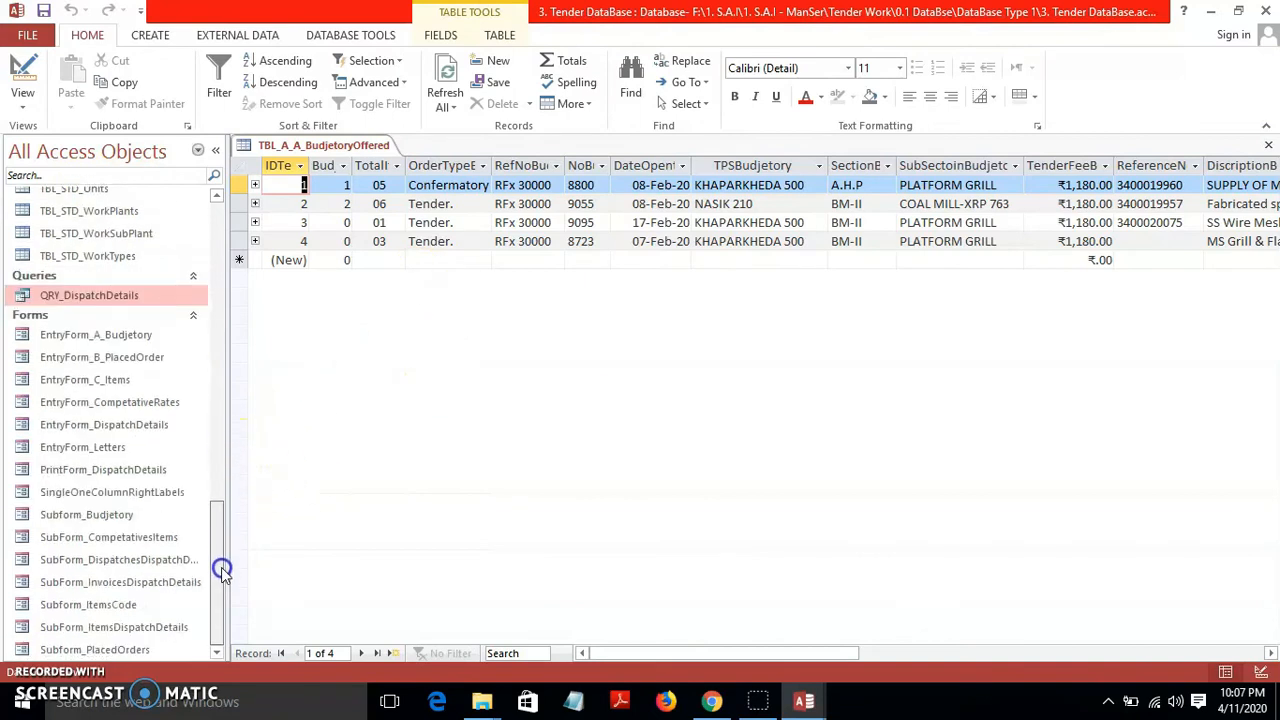
pyautogui.click(85, 338)
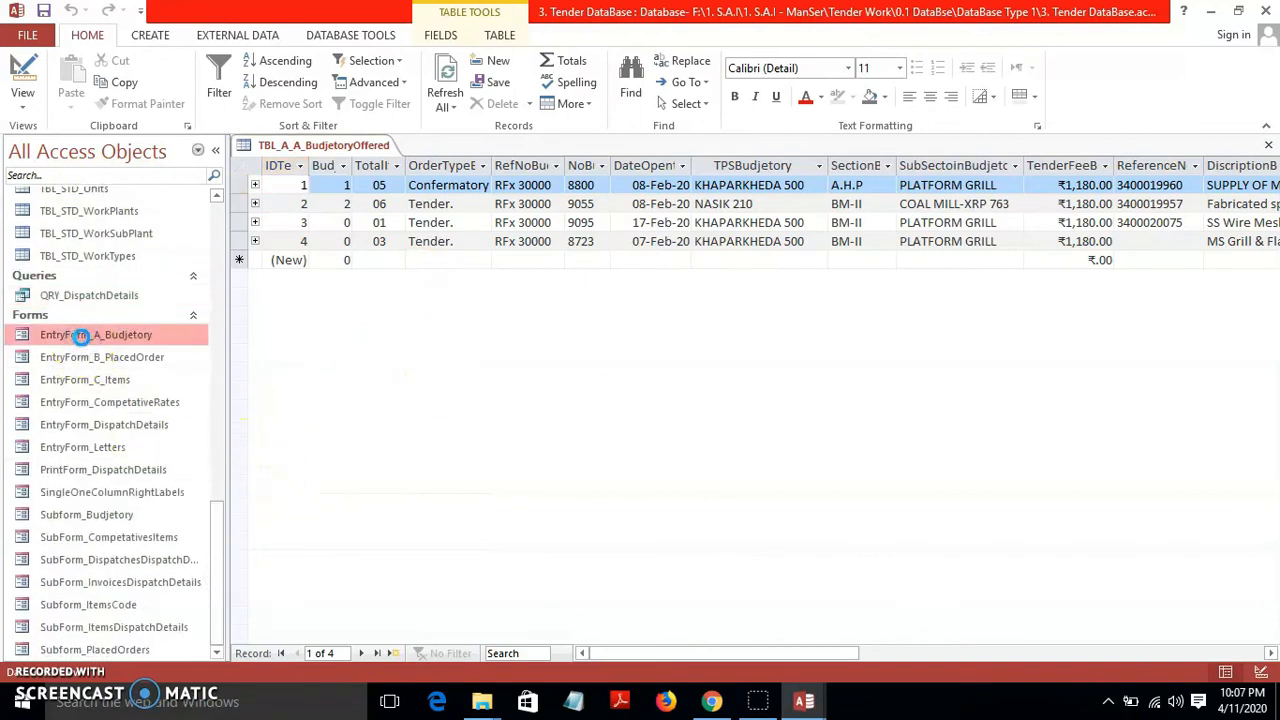
pyautogui.doubleClick(80, 337)
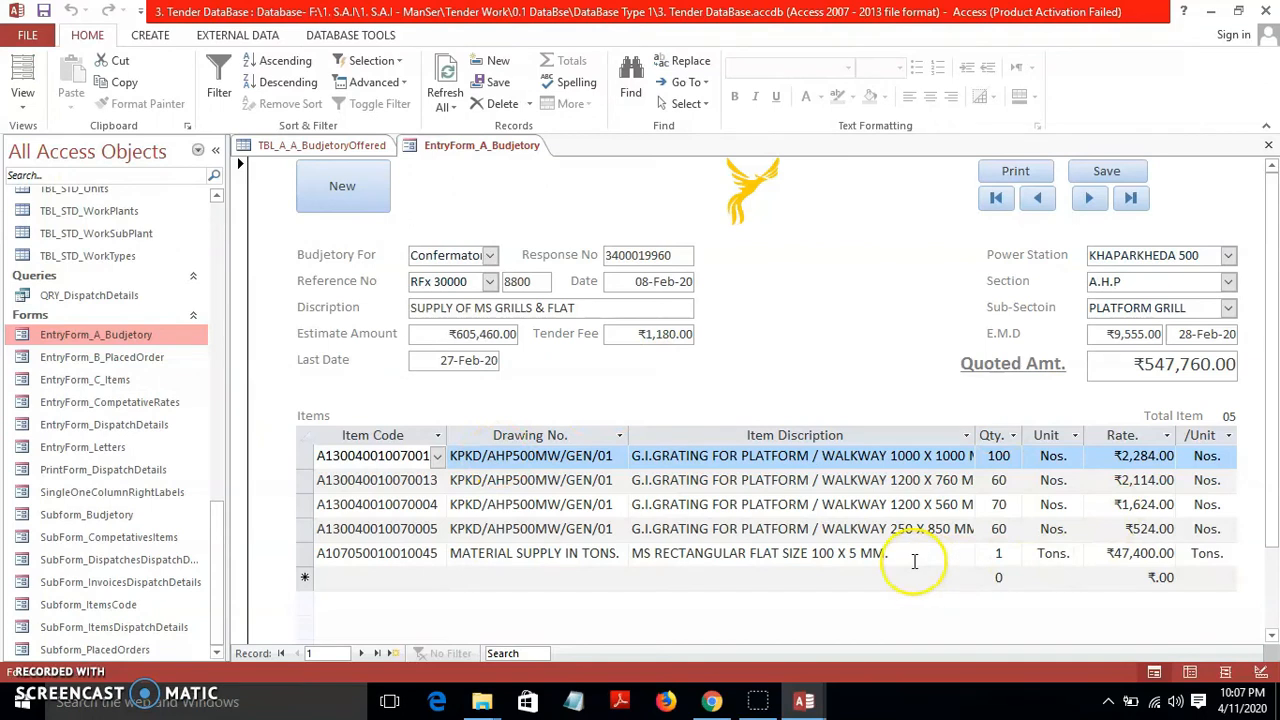
pyautogui.click(23, 108)
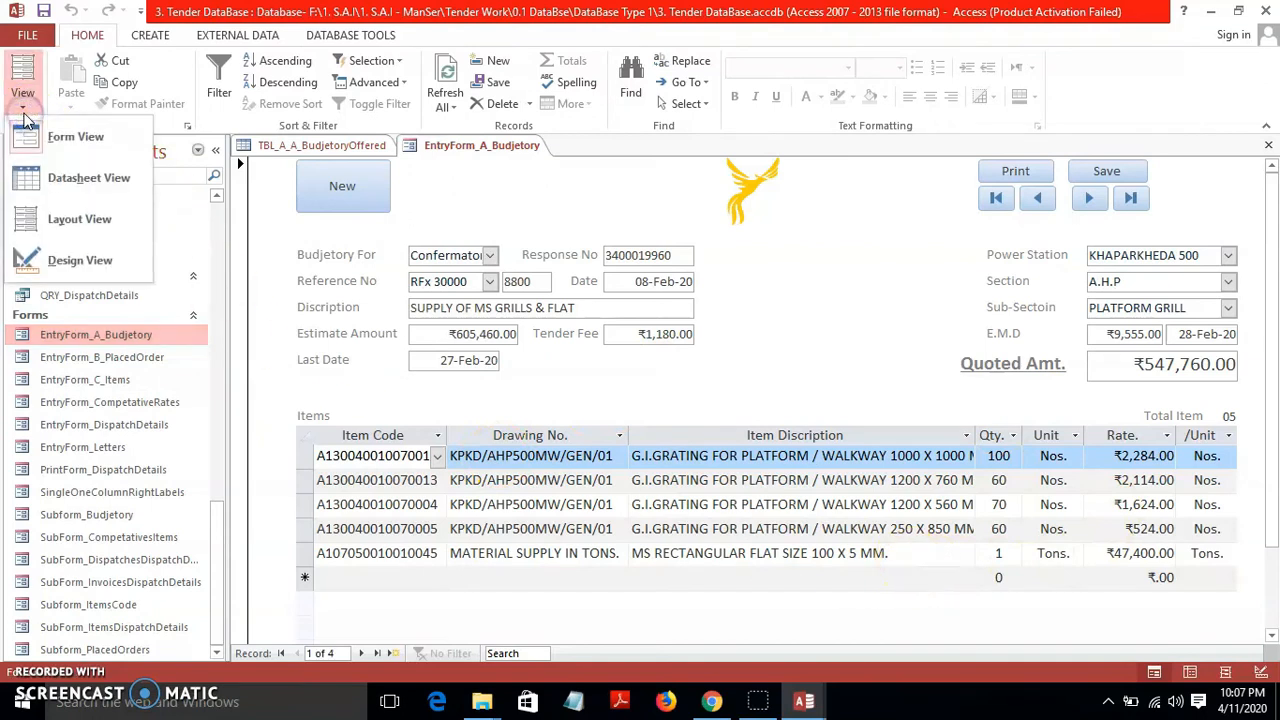
pyautogui.click(78, 185)
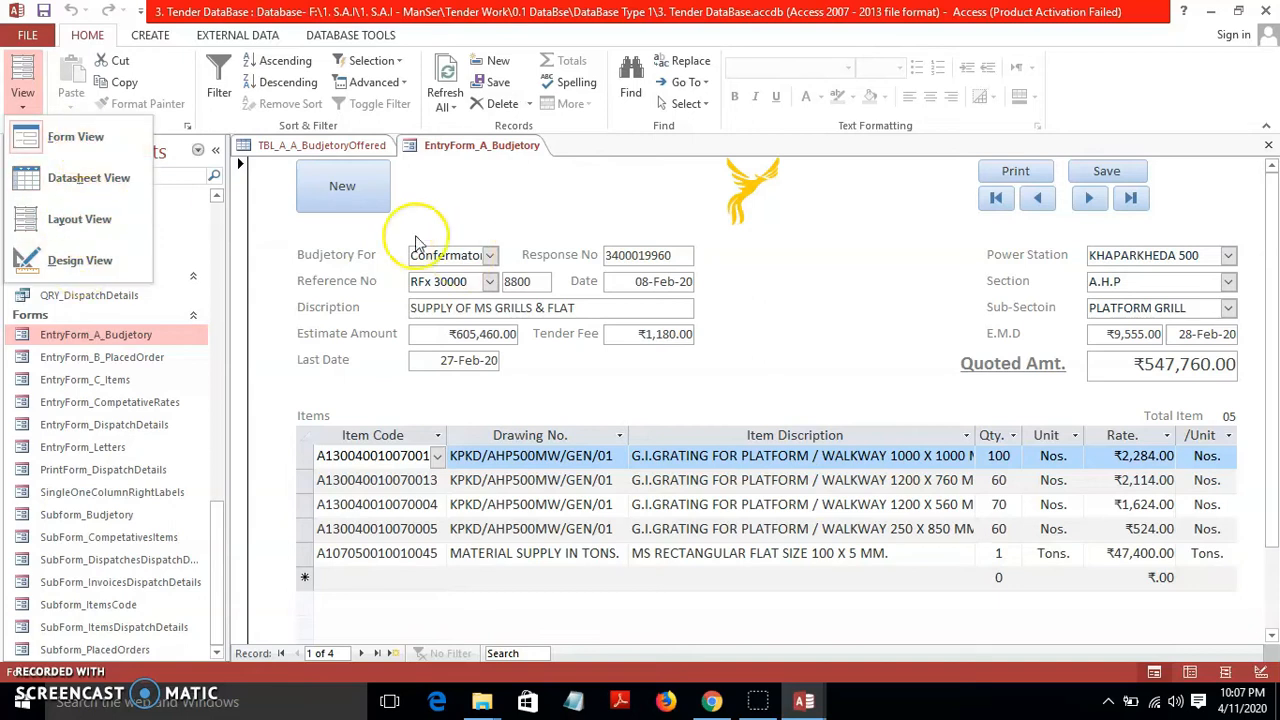
pyautogui.click(139, 178)
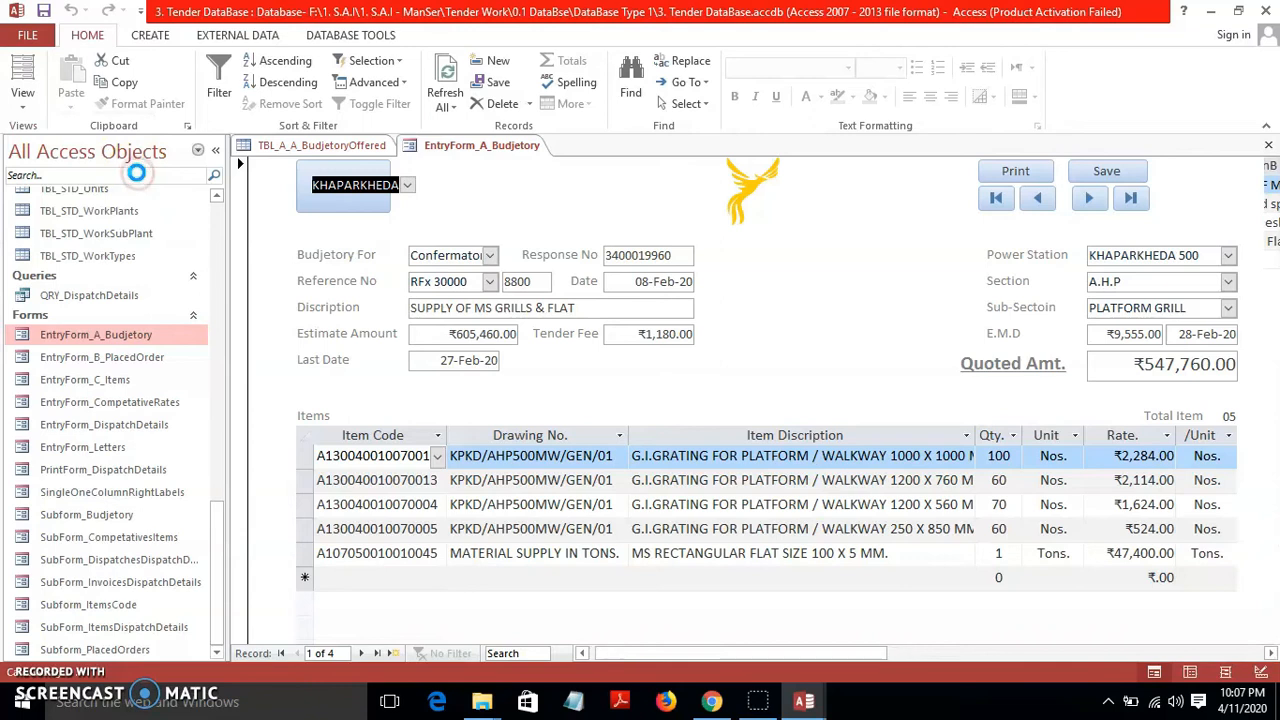
# Switch the EntryForm_A_Budjetory form to Layout View and try moving the Tender Fee field slightly down and back up
pyautogui.rightClick(20, 98)
pyautogui.click(22, 75)
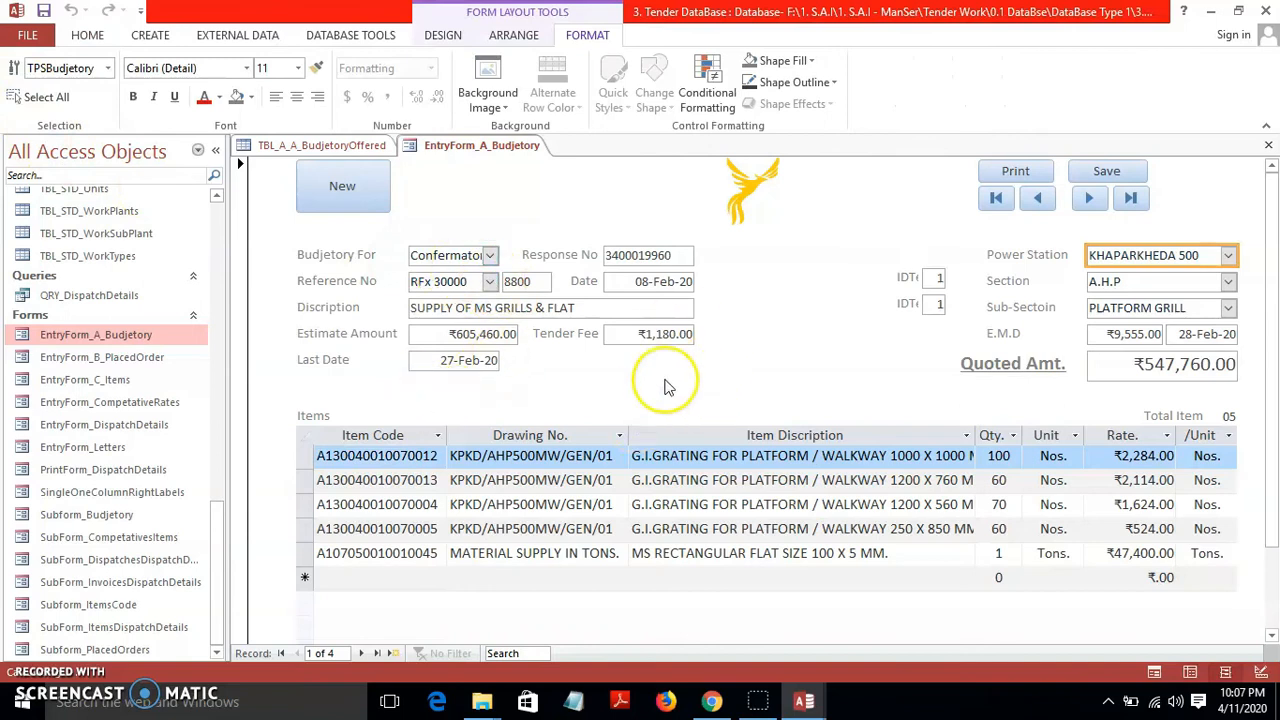
pyautogui.click(688, 336)
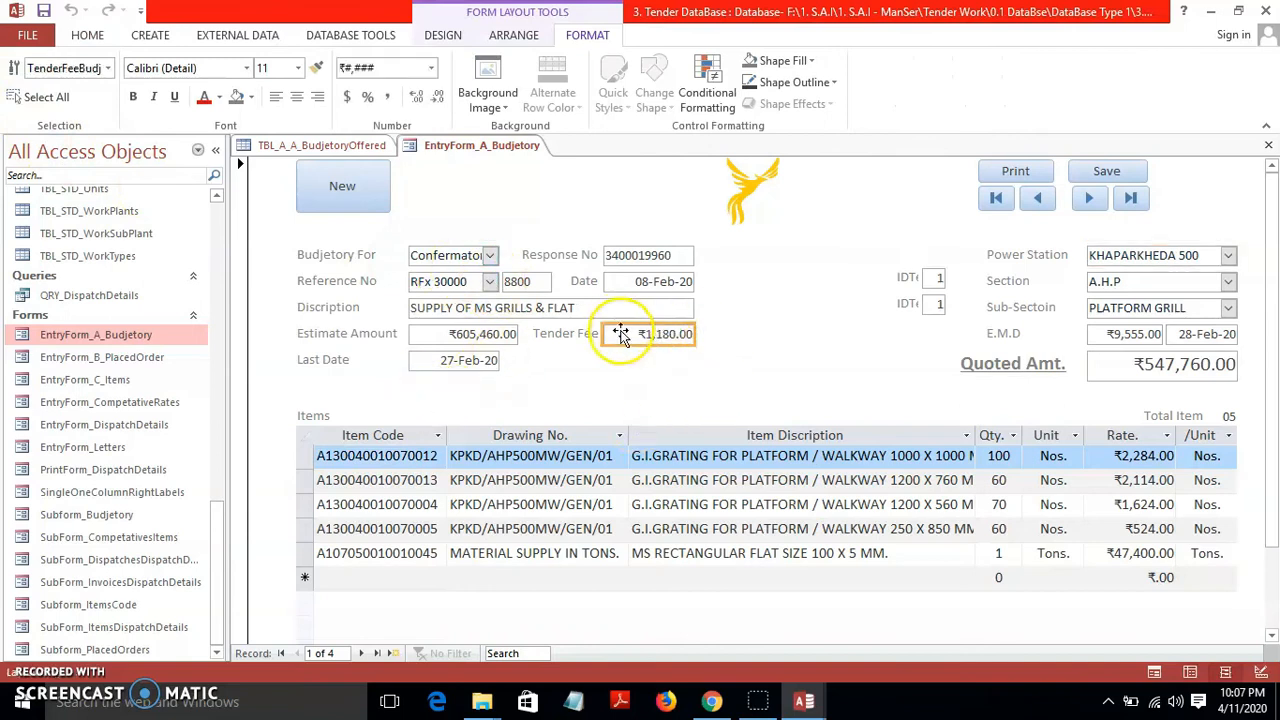
pyautogui.moveTo(618, 324); pyautogui.dragTo(620, 339)
pyautogui.moveTo(620, 324); pyautogui.dragTo(620, 328)
pyautogui.click(627, 380)
pyautogui.click(621, 338)
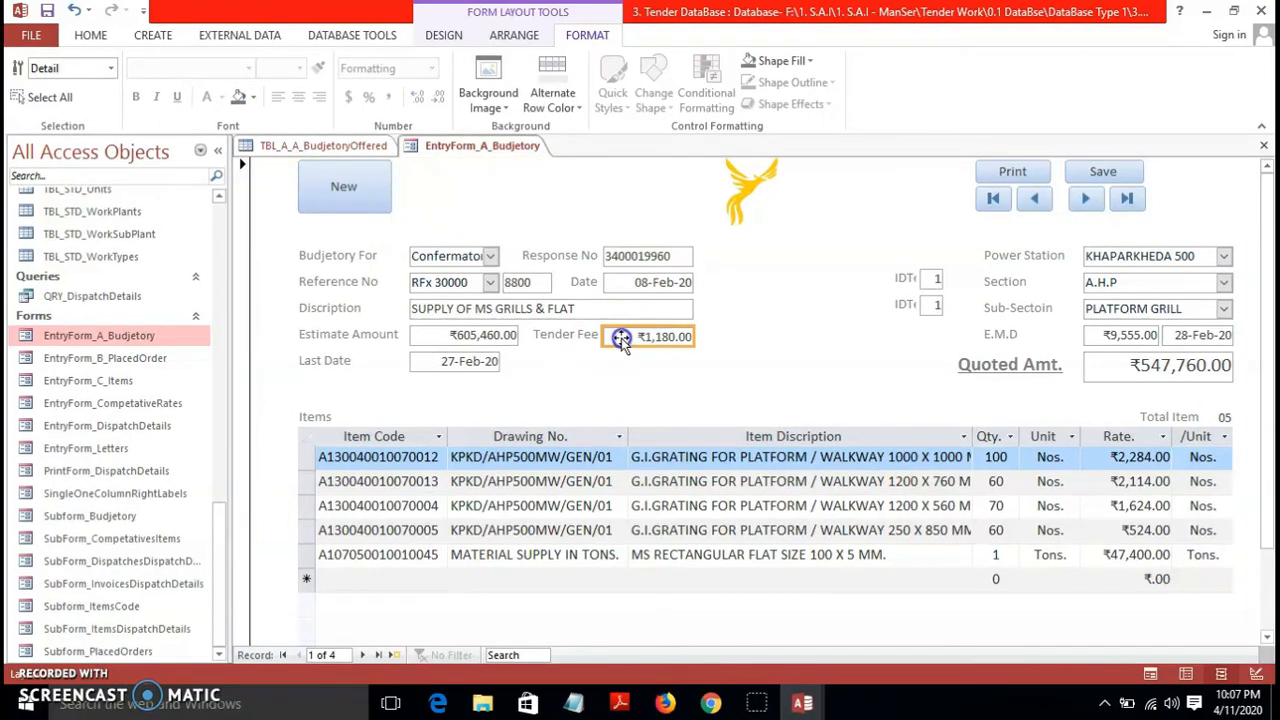
pyautogui.click(651, 374)
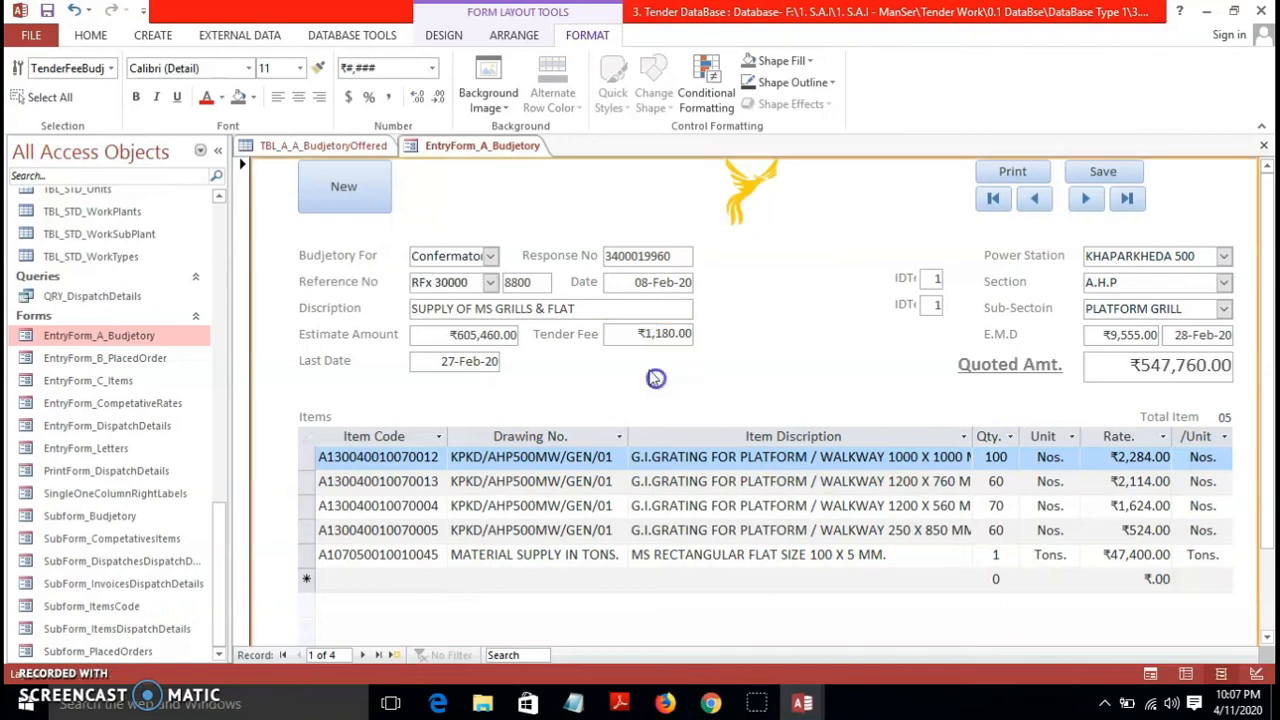
# Examine the EntryForm_A_Budjetory form in Design View, and close both the form and the TBL_A_A_BudjetoryOffered table
pyautogui.click(90, 36)
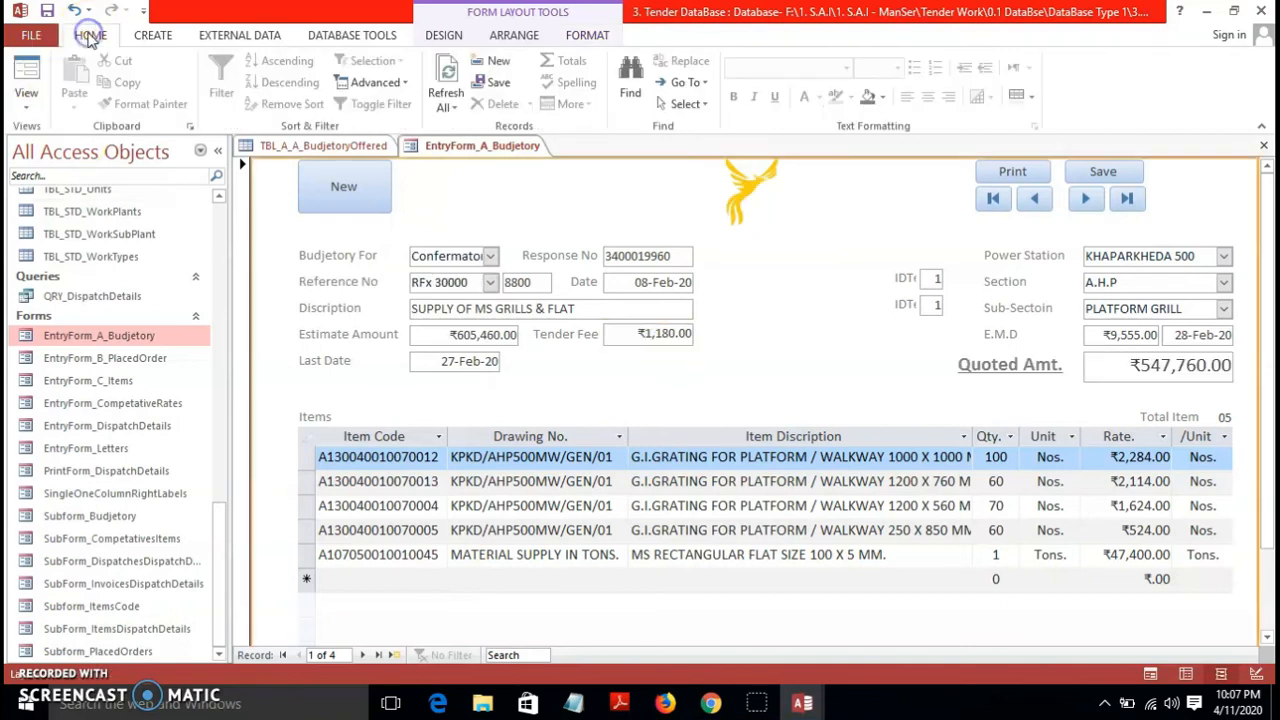
pyautogui.click(27, 100)
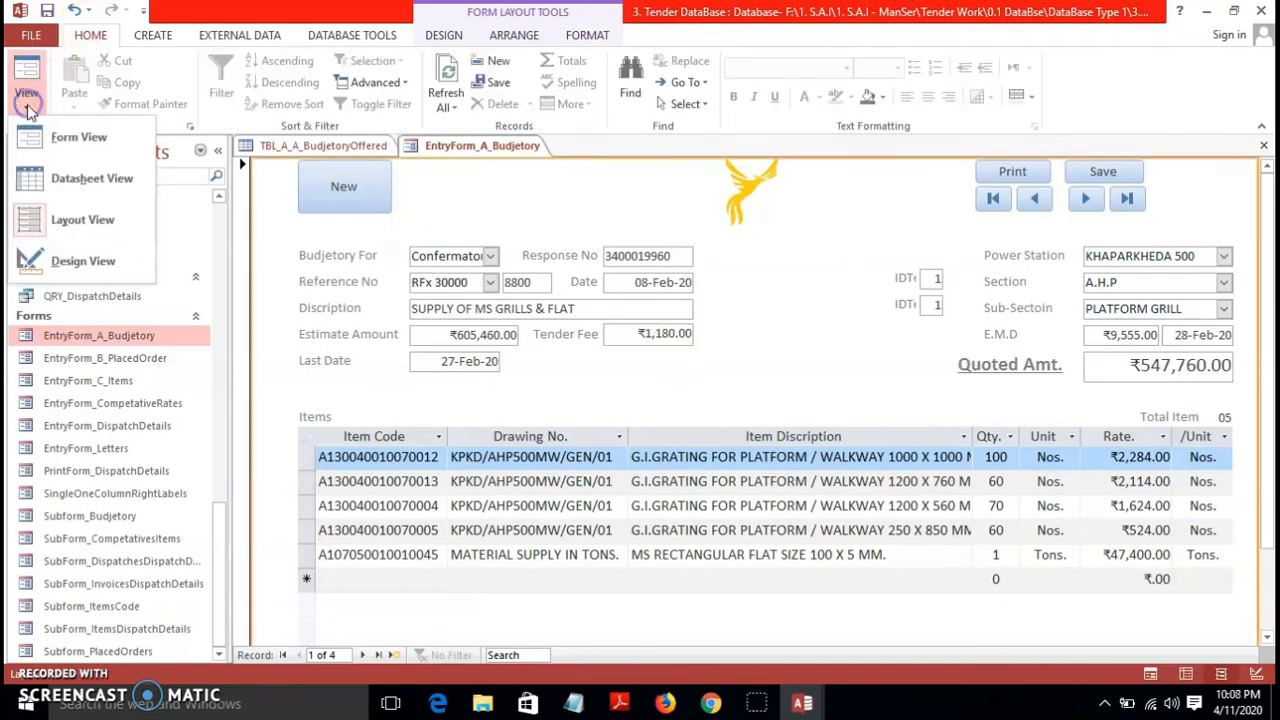
pyautogui.click(52, 262)
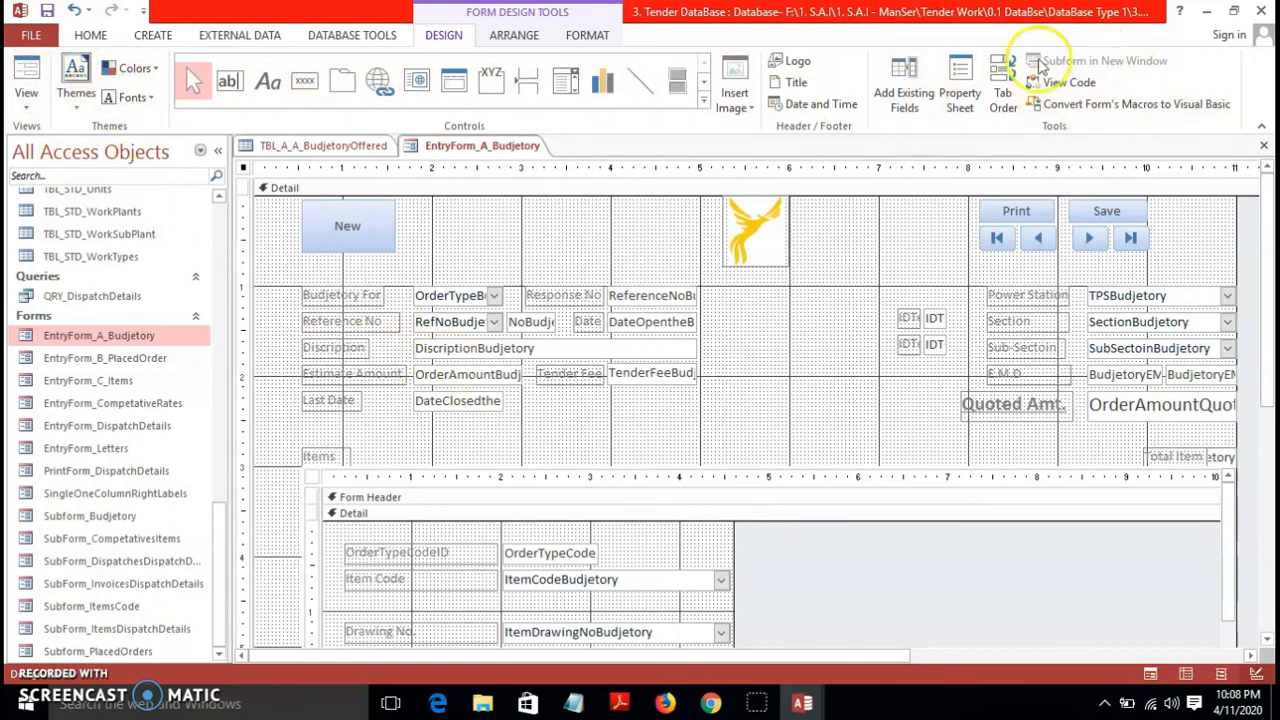
pyautogui.click(1265, 146)
pyautogui.click(630, 404)
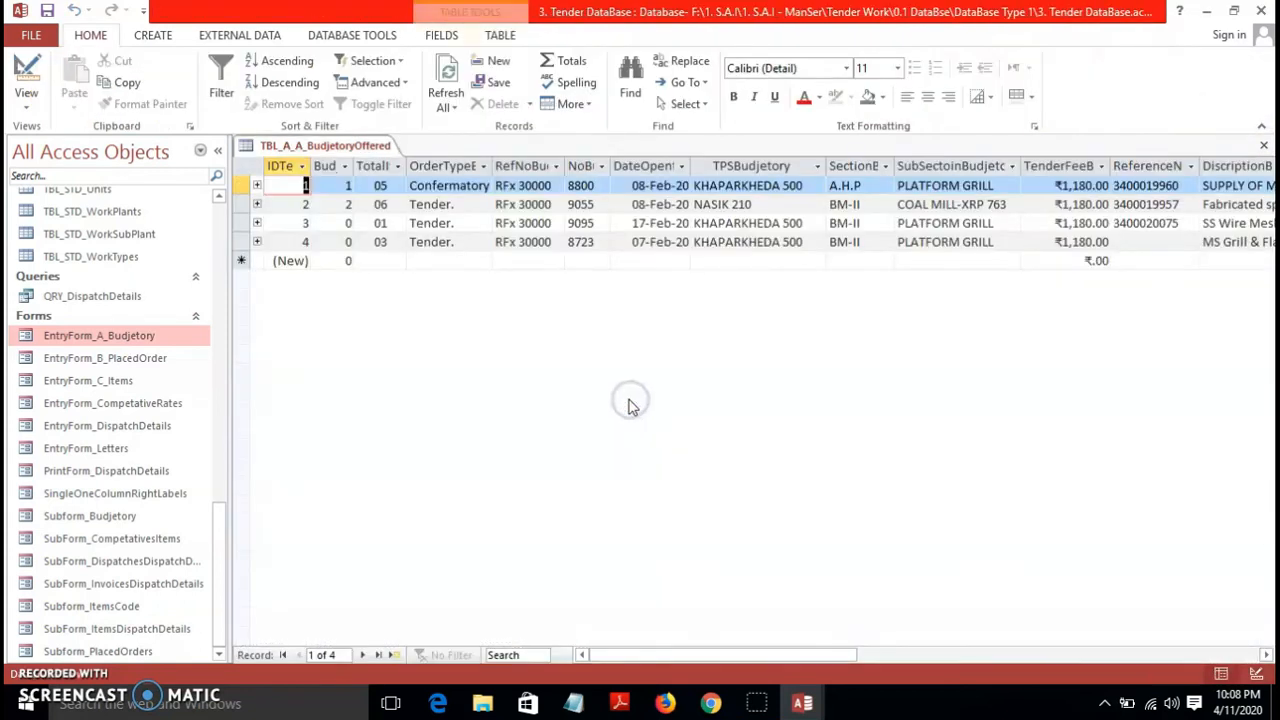
pyautogui.click(1264, 146)
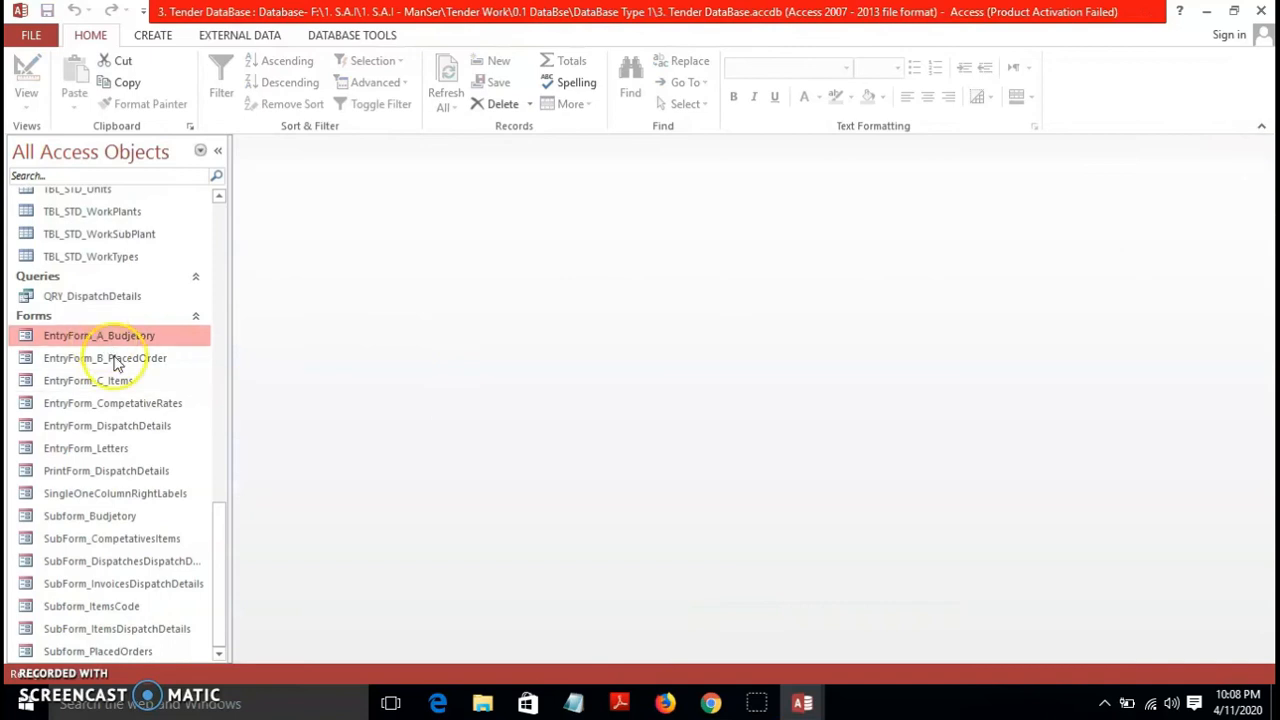
# Open the TBL_A_A_BudjetoryOffered table and go through the order type column's value in each record
pyautogui.moveTo(223, 557); pyautogui.dragTo(221, 243)
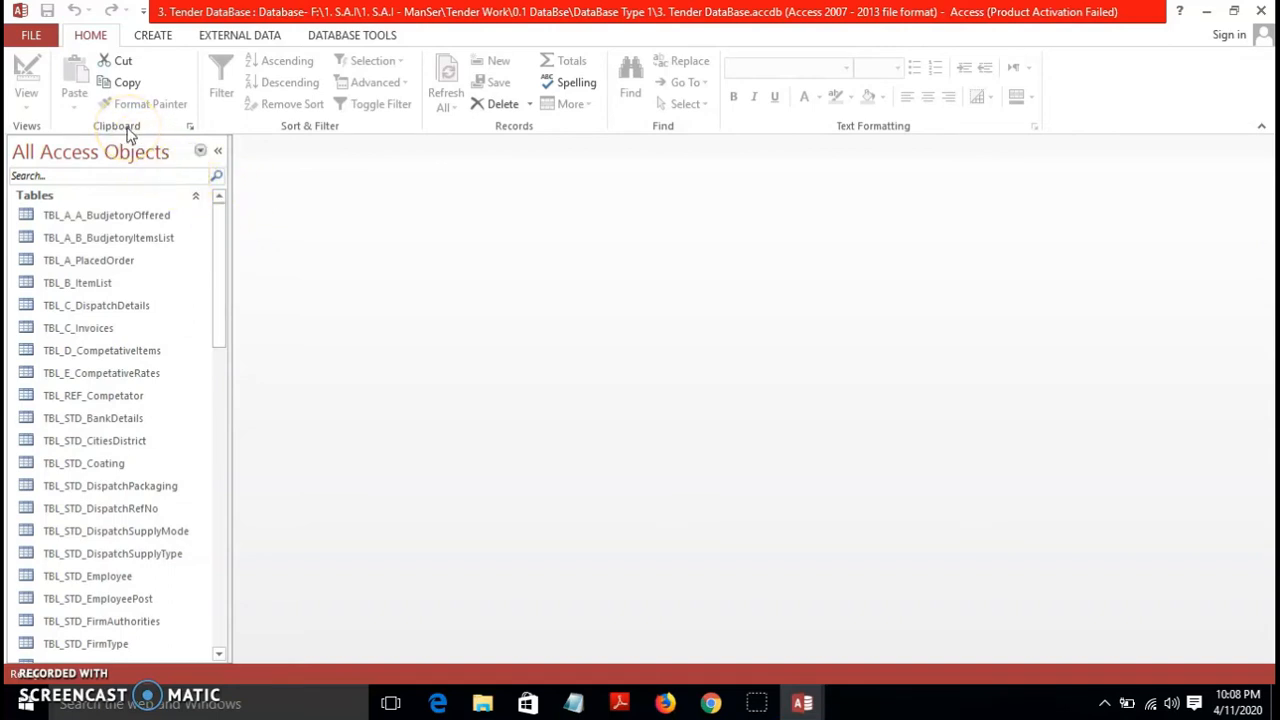
pyautogui.doubleClick(131, 215)
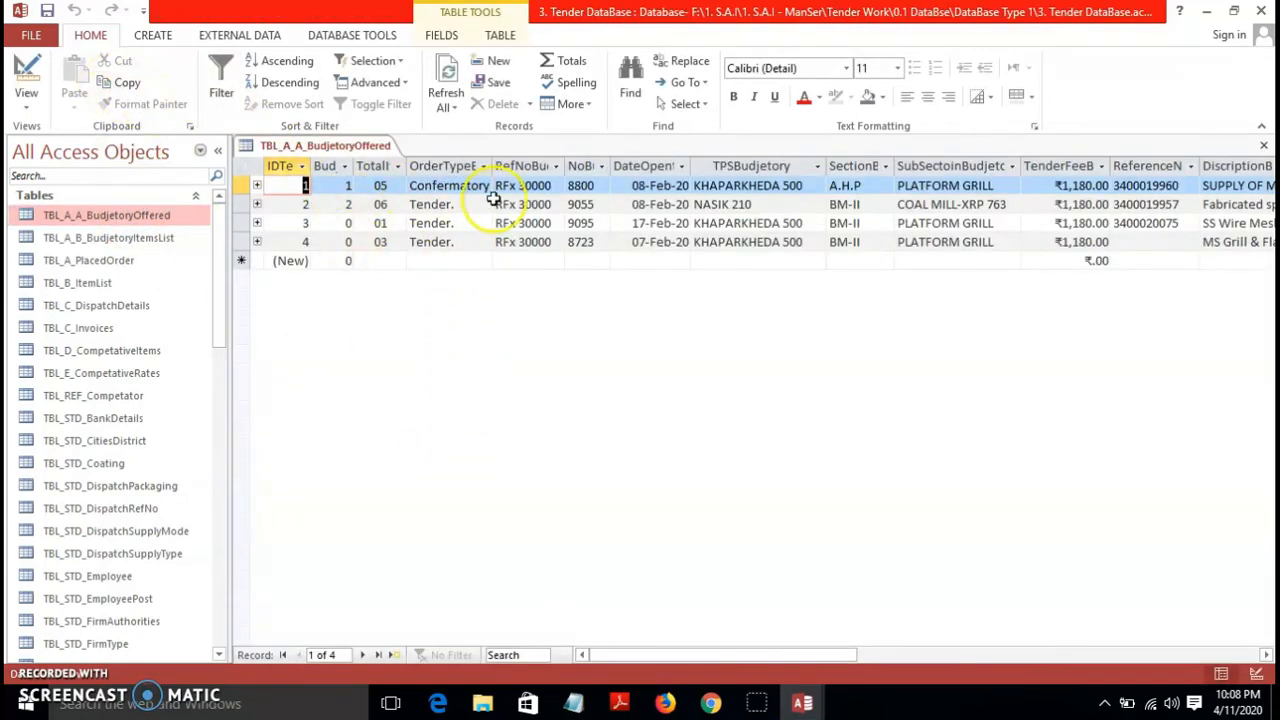
pyautogui.click(449, 166)
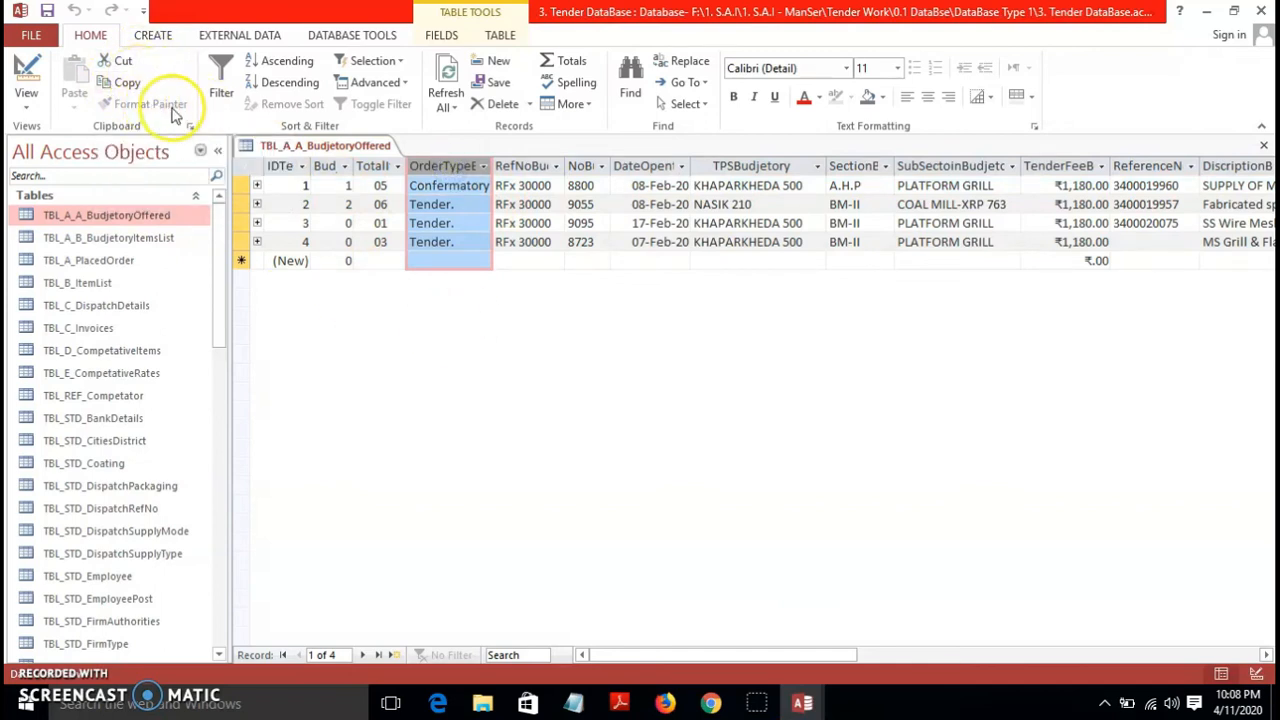
pyautogui.click(569, 361)
pyautogui.click(474, 186)
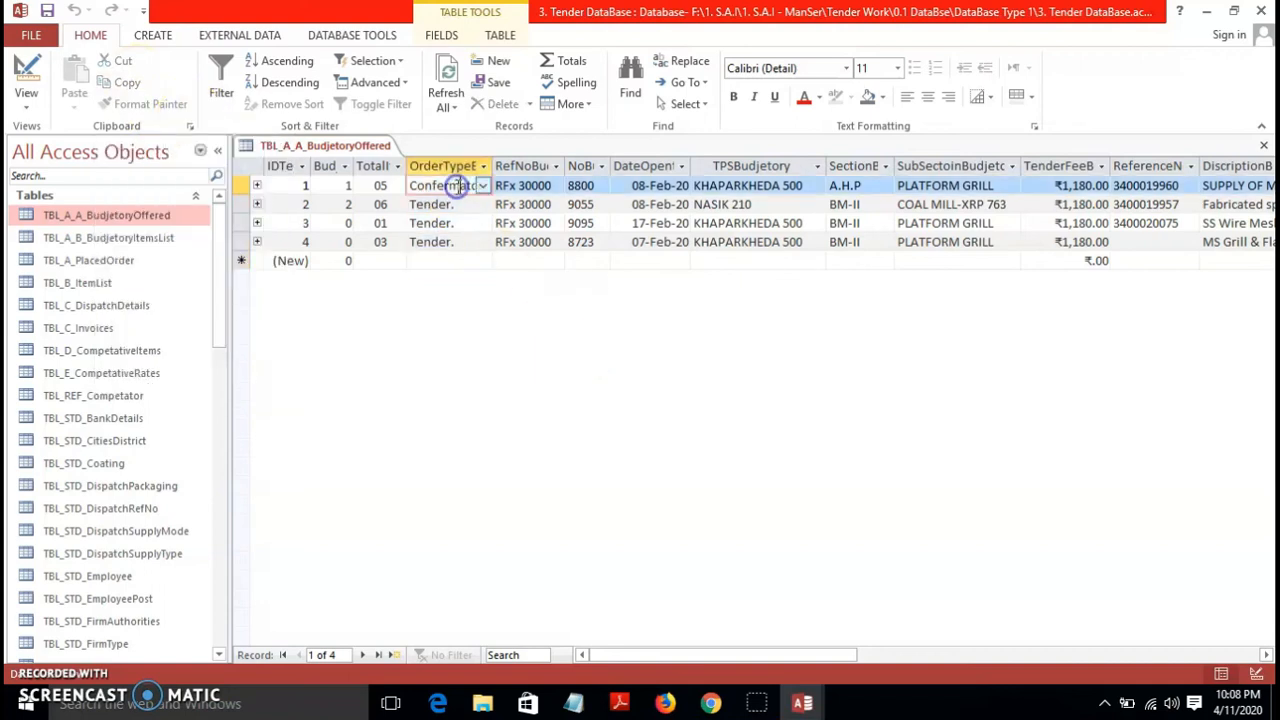
pyautogui.click(449, 204)
pyautogui.click(449, 224)
pyautogui.click(449, 242)
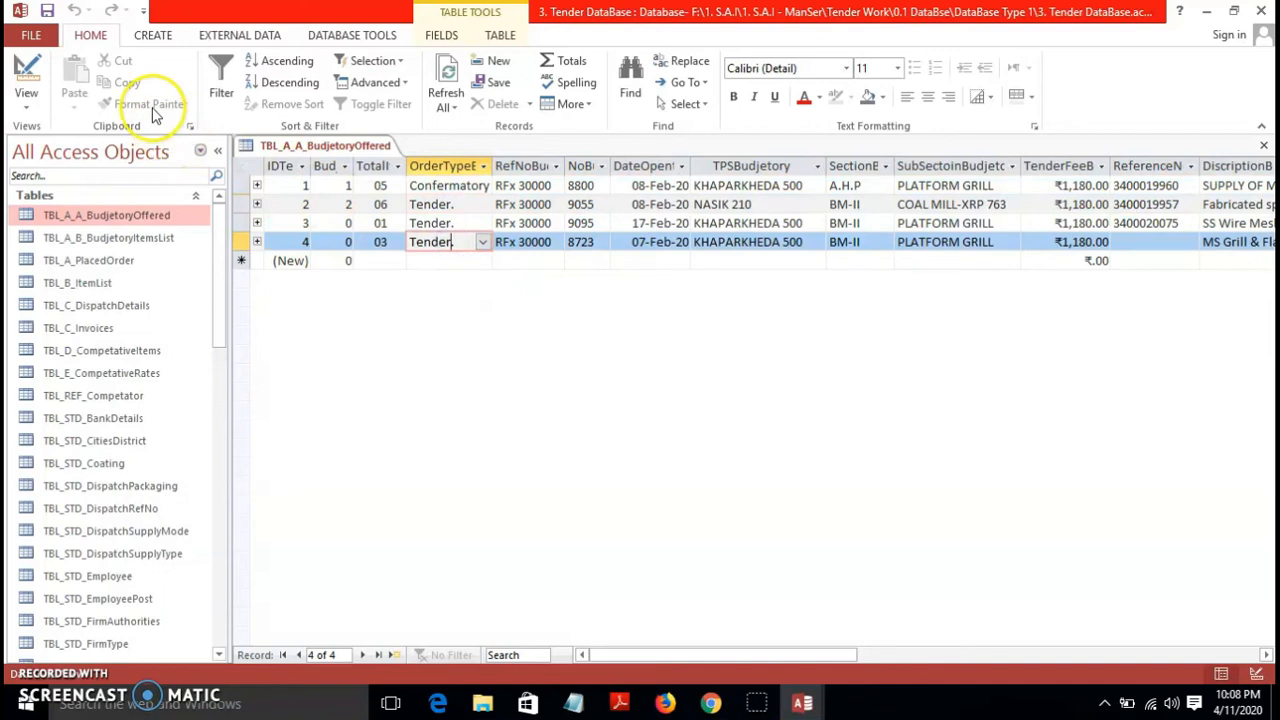
# Copy the whole order type column and check which paste options are available
pyautogui.click(455, 165)
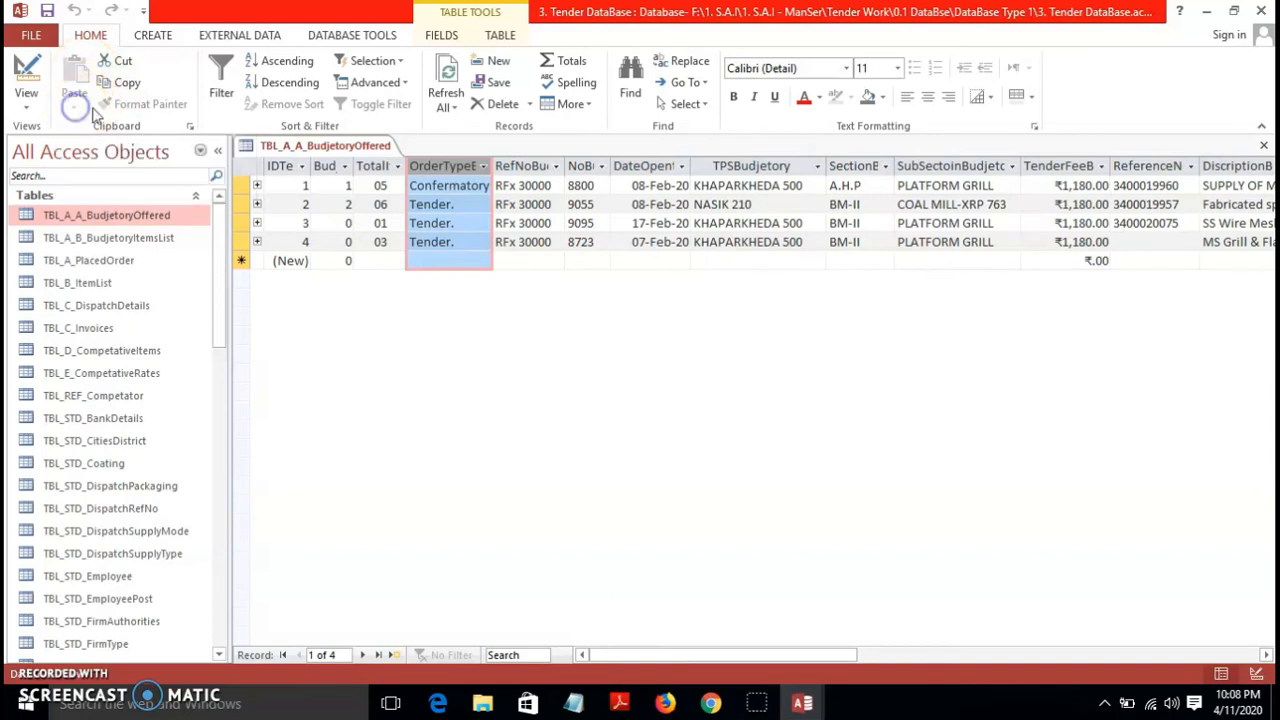
pyautogui.click(127, 82)
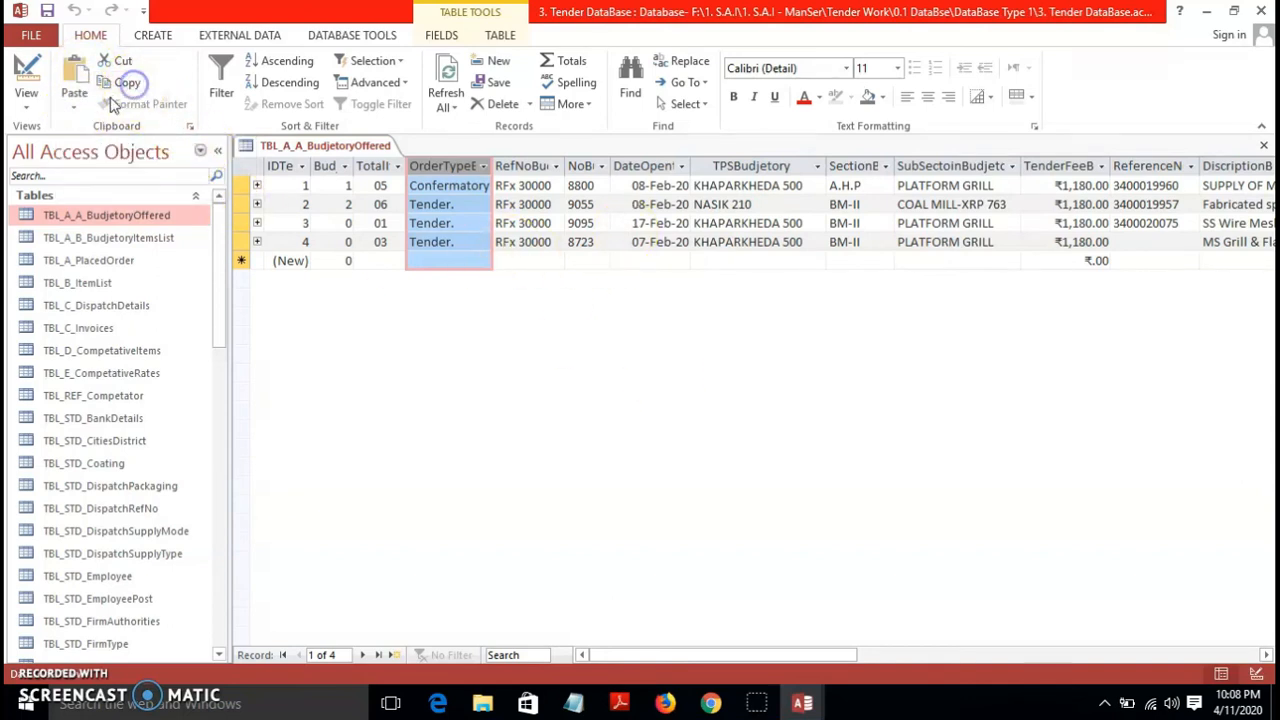
pyautogui.click(84, 104)
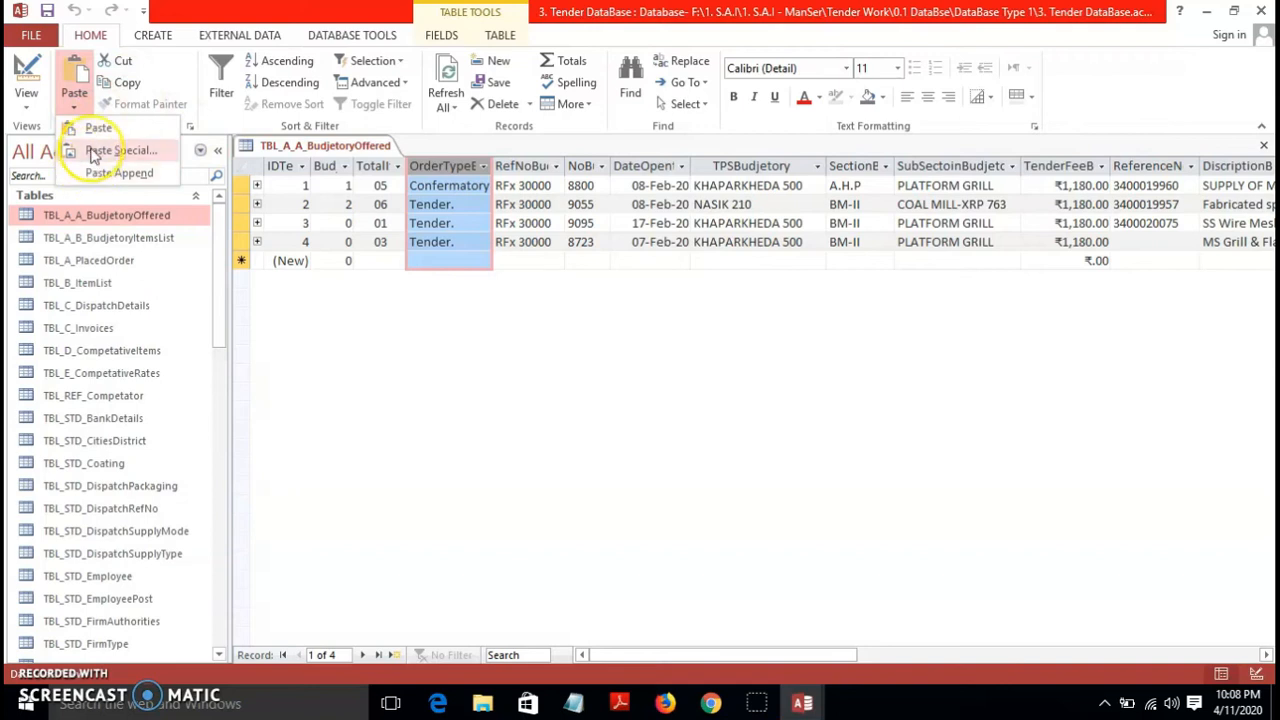
pyautogui.click(562, 370)
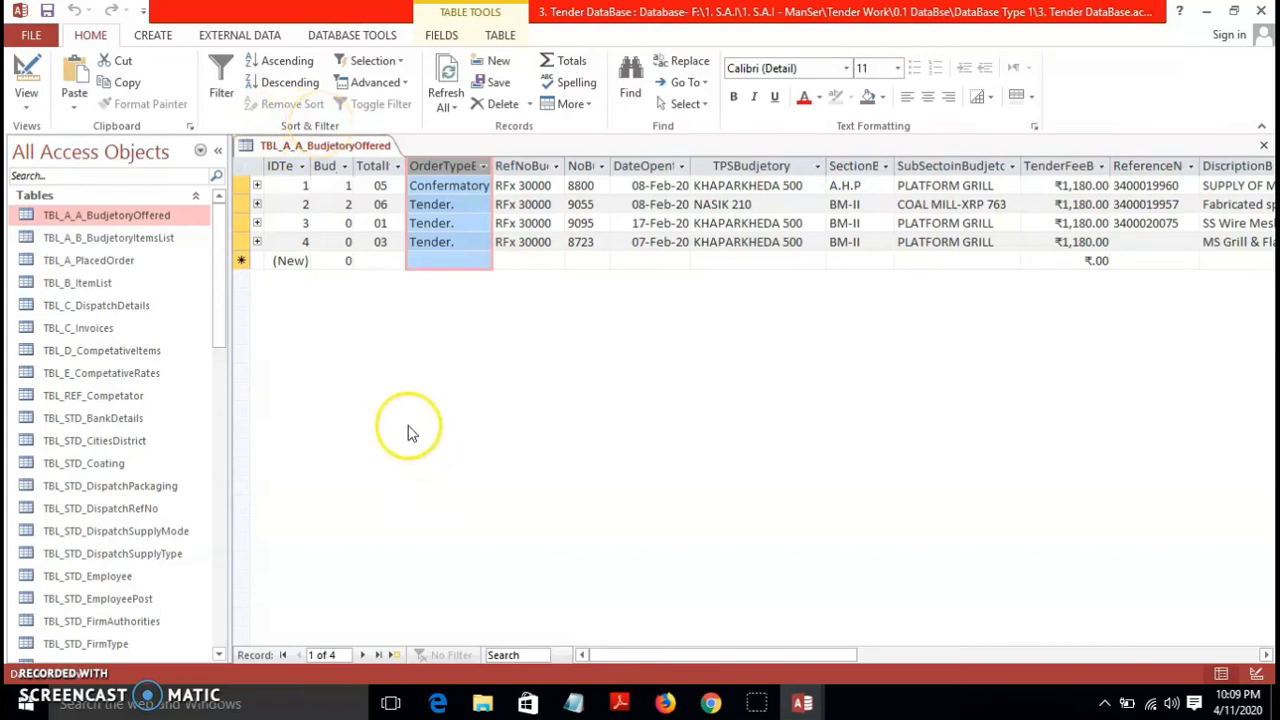
# Filter the table to records whose order type equals "Confermatory." and remove the filter again
pyautogui.click(241, 166)
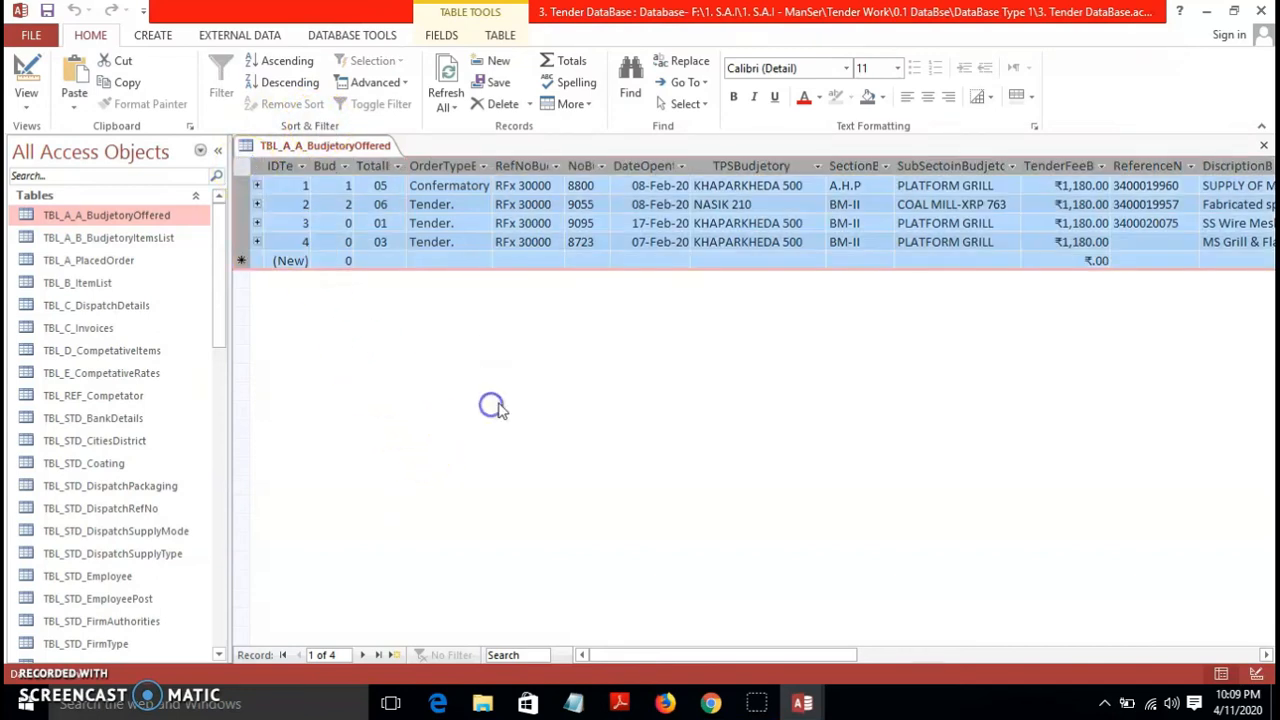
pyautogui.click(452, 167)
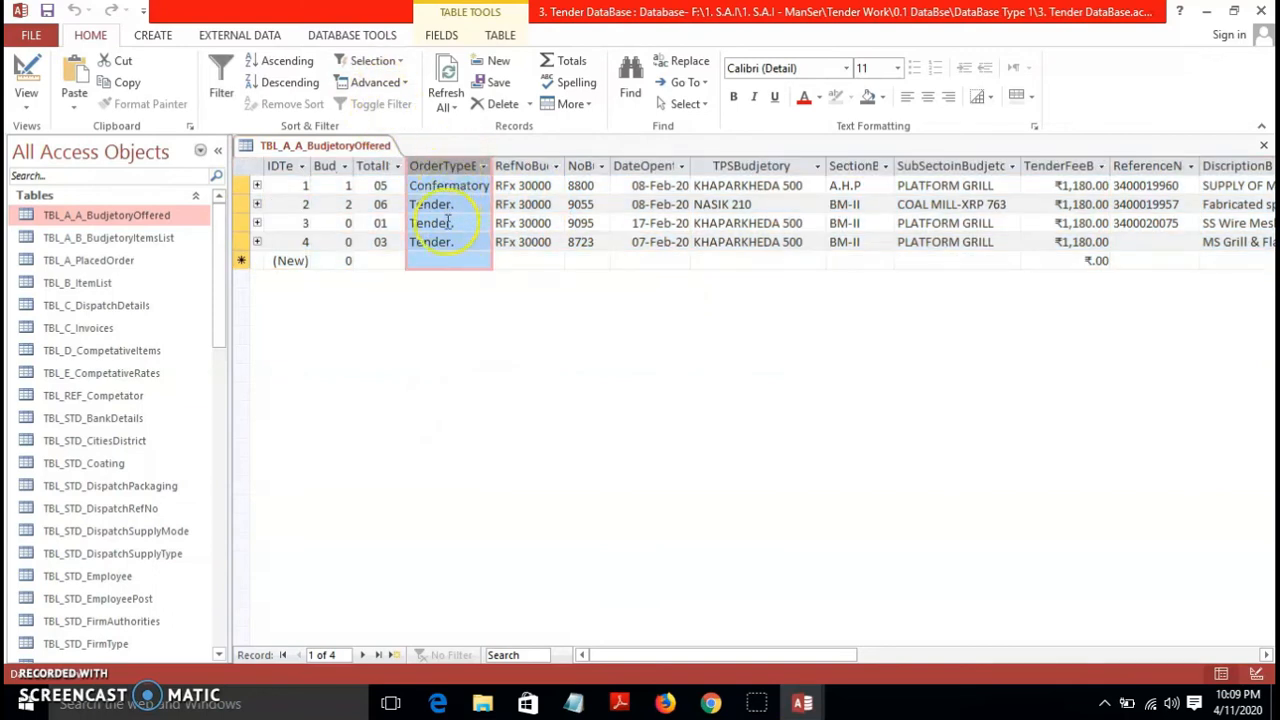
pyautogui.click(399, 62)
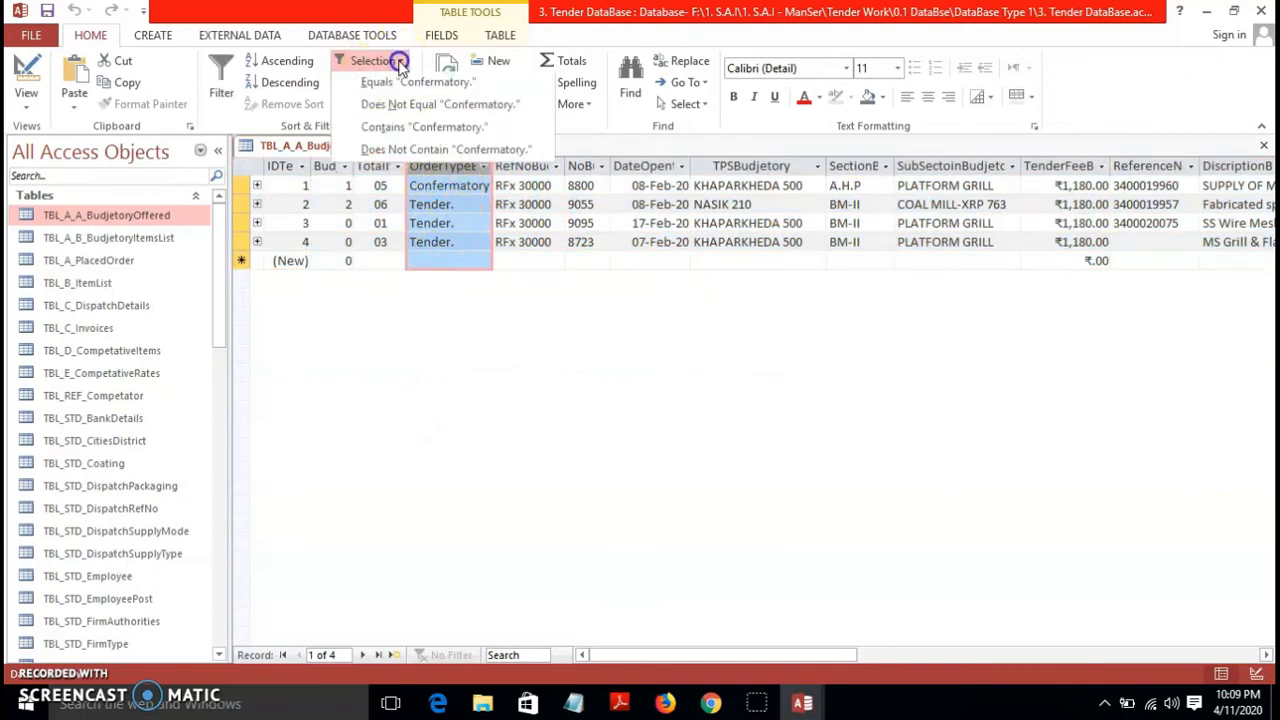
pyautogui.click(418, 88)
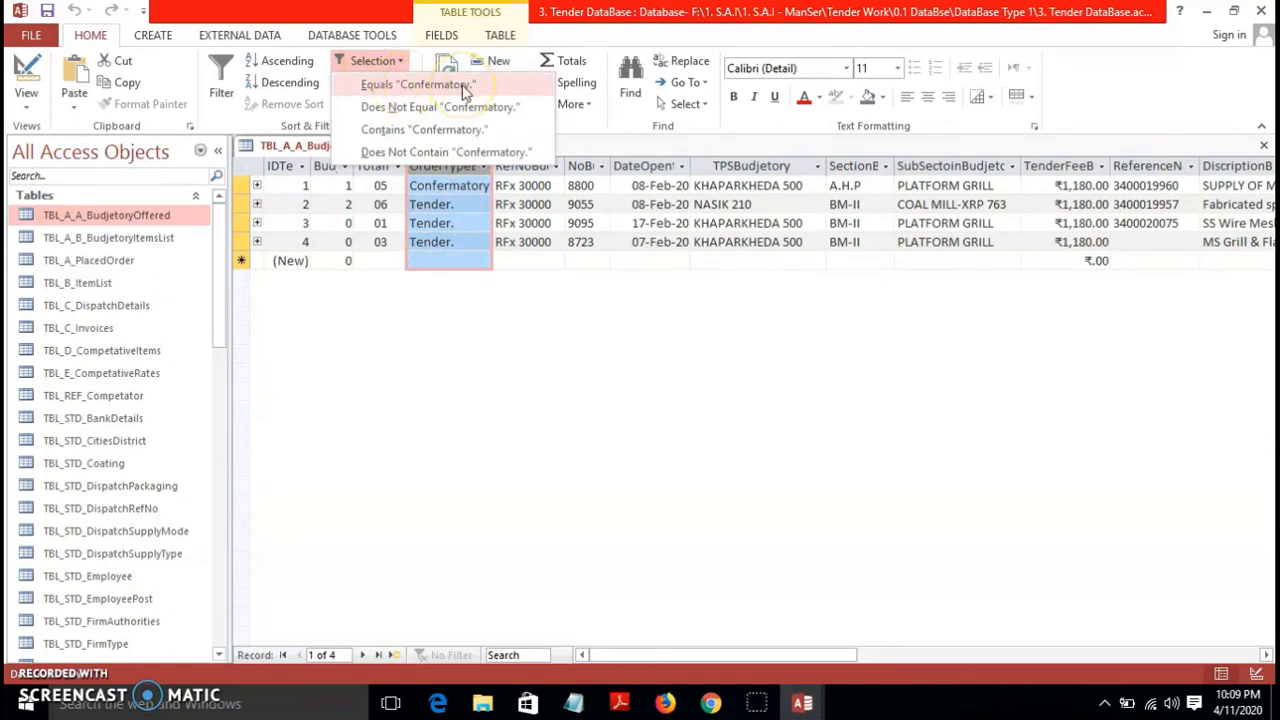
pyautogui.click(463, 88)
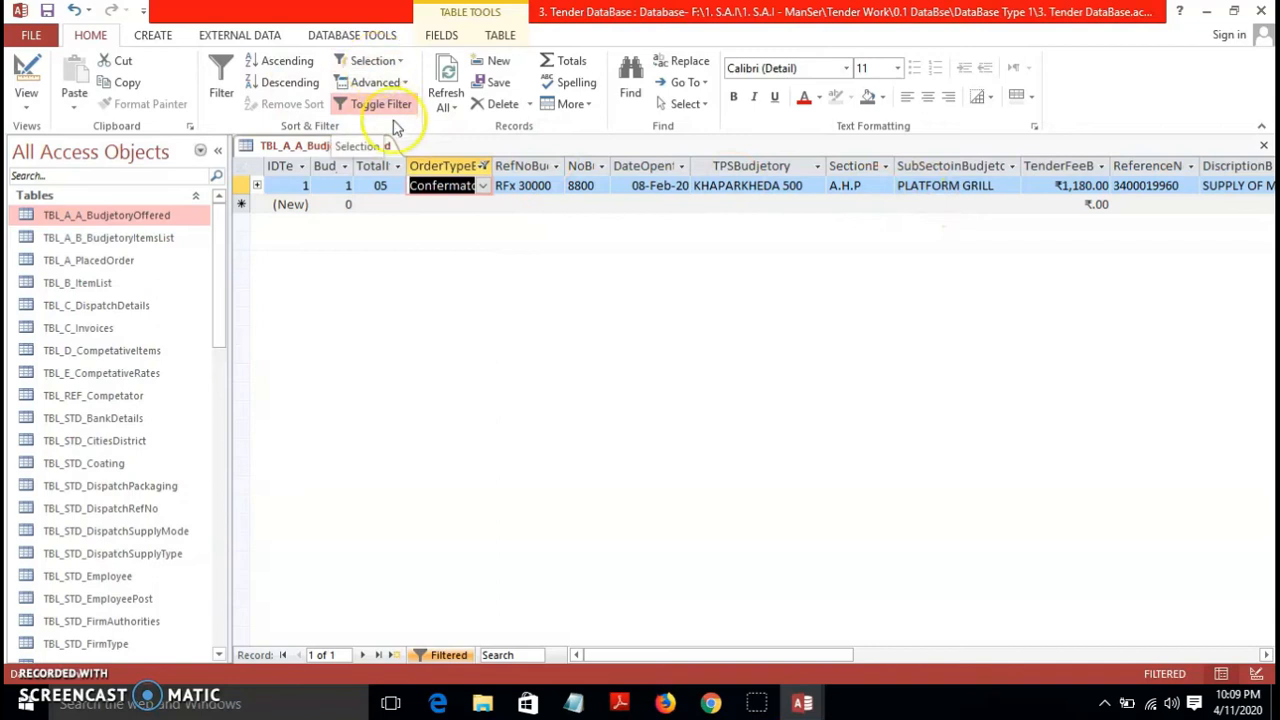
pyautogui.click(384, 362)
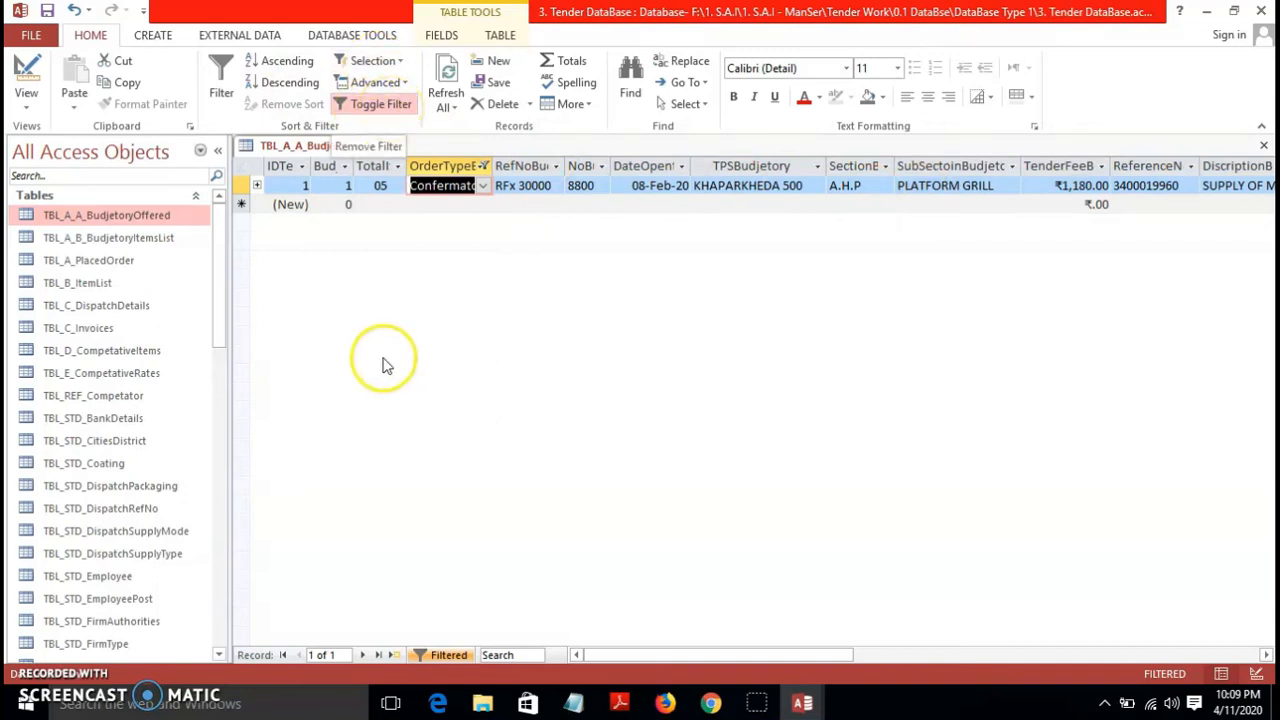
pyautogui.click(355, 104)
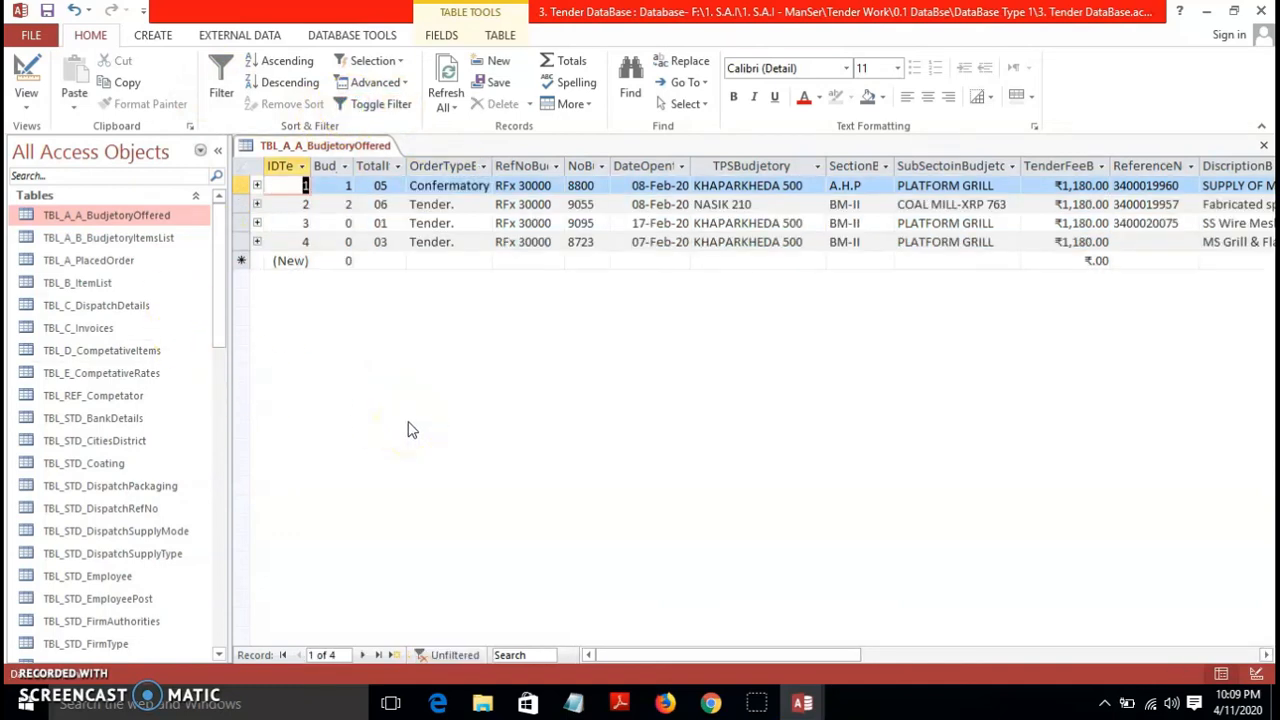
# Check the selection filter conditions offered for the first ID column and for the order type column
pyautogui.click(398, 117)
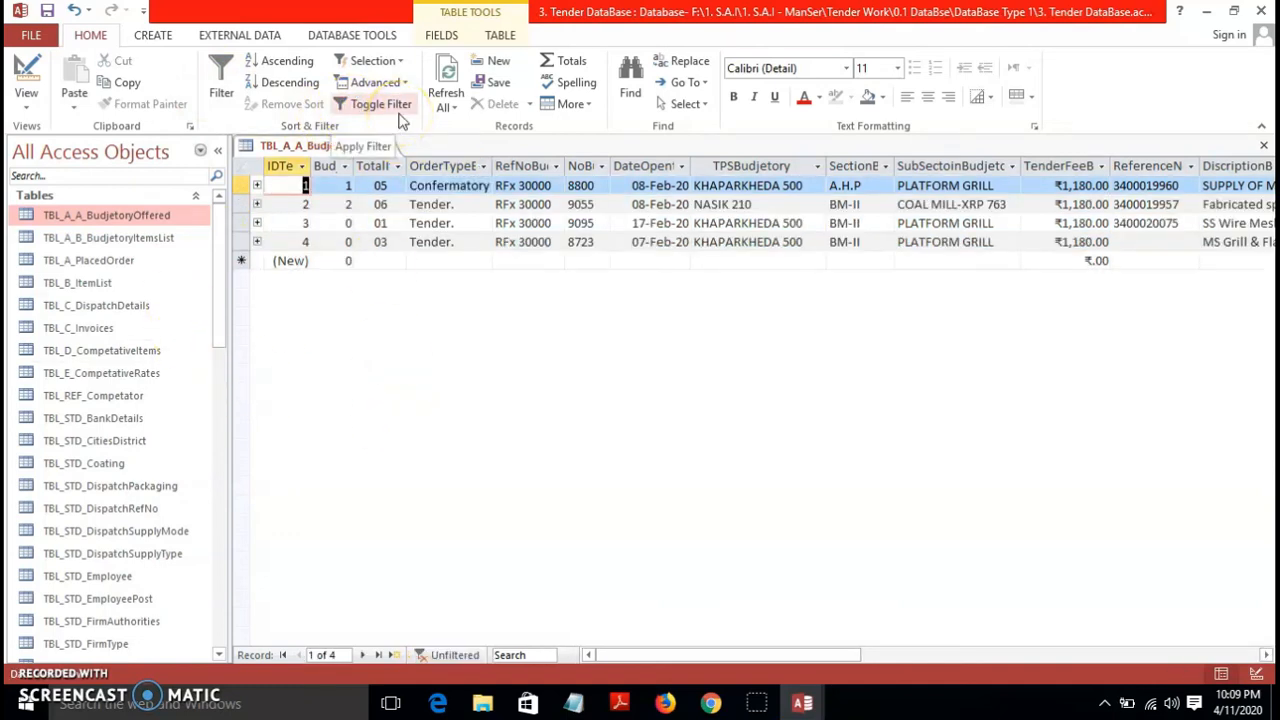
pyautogui.click(405, 62)
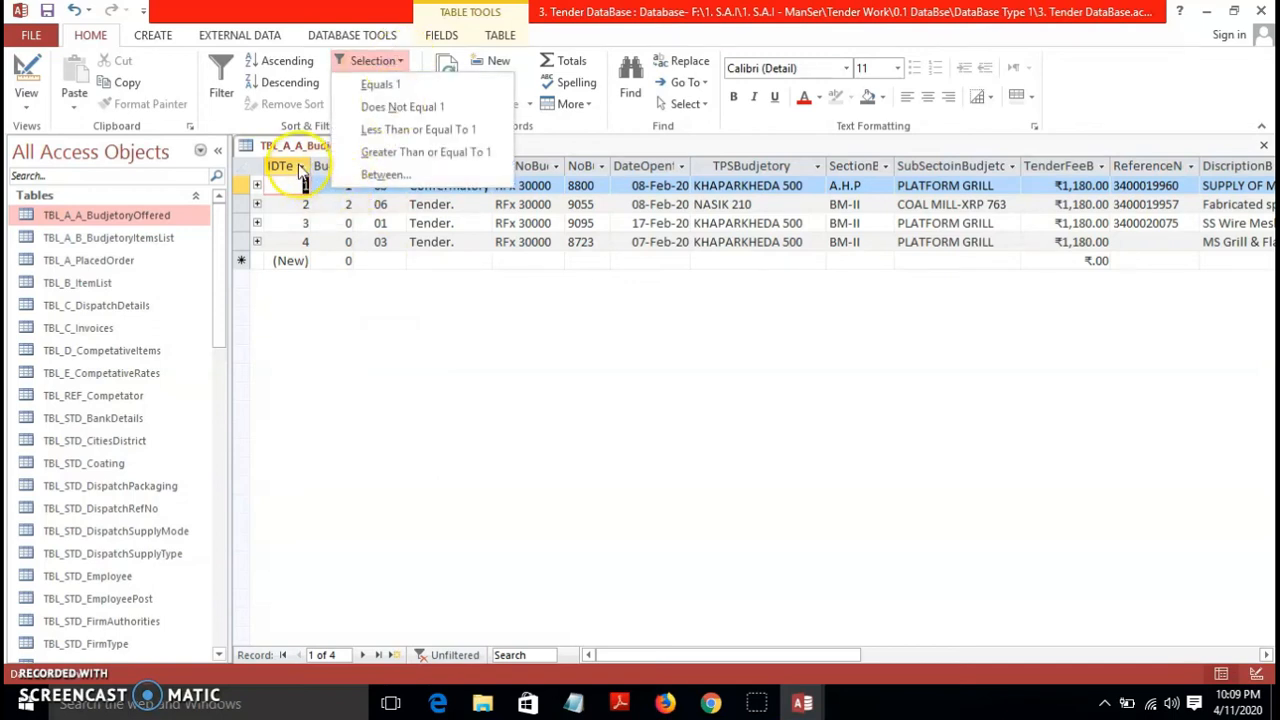
pyautogui.click(410, 108)
pyautogui.click(446, 349)
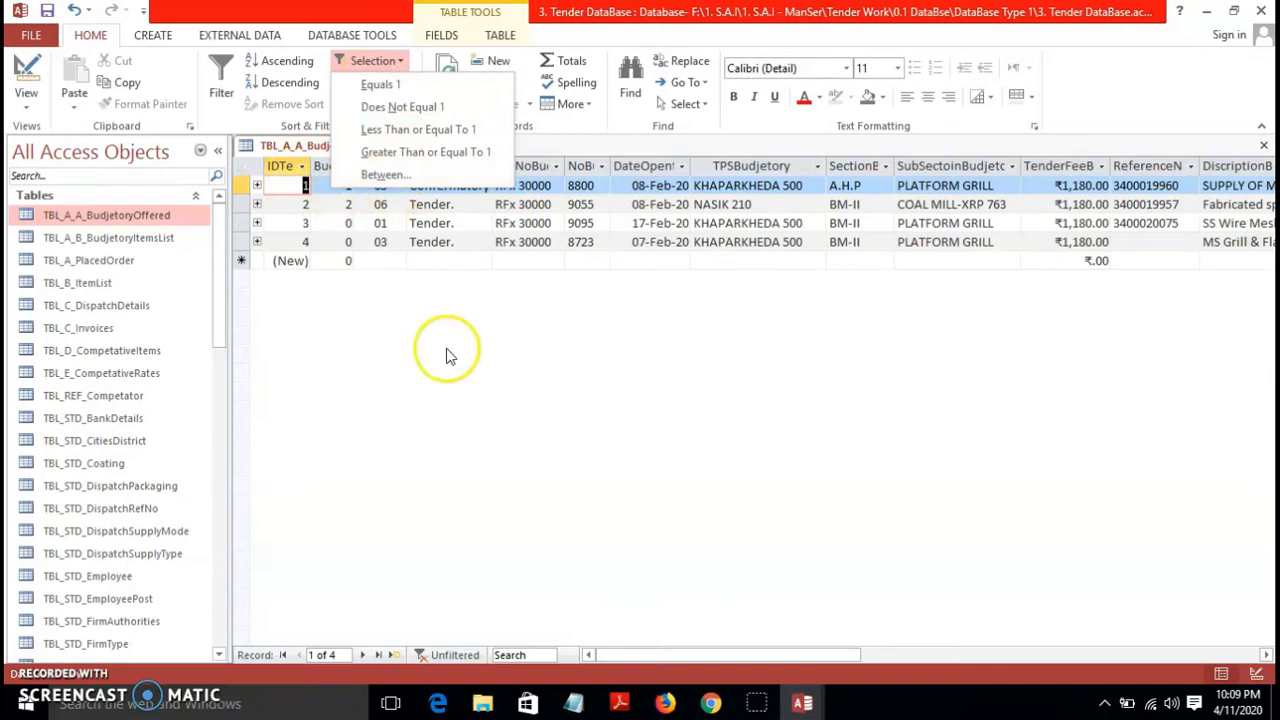
pyautogui.click(457, 166)
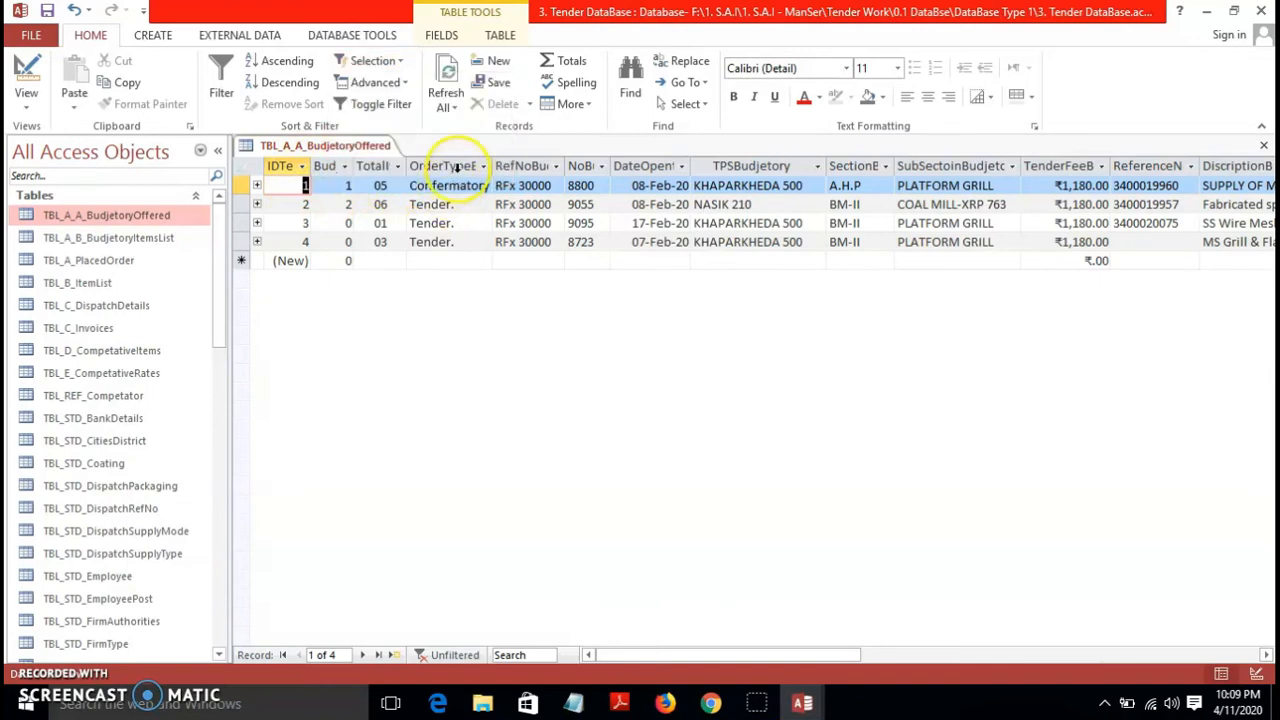
pyautogui.click(400, 61)
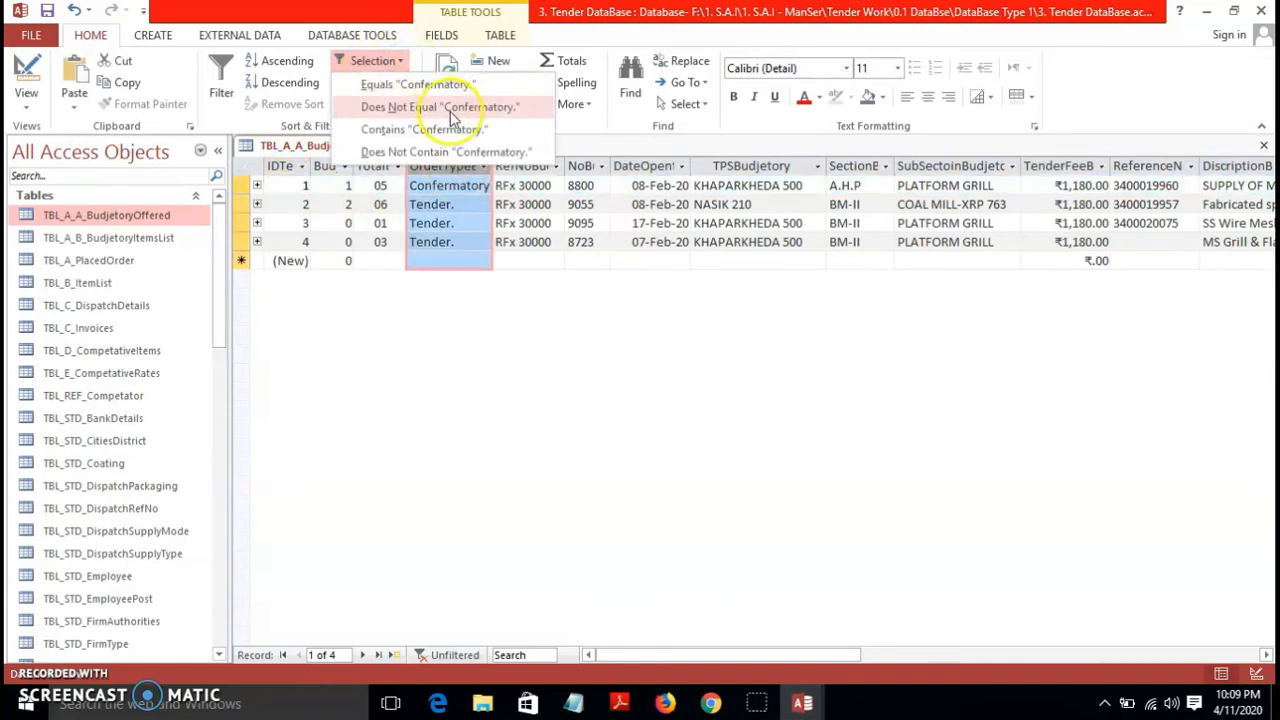
pyautogui.click(528, 409)
# Filter the table to records whose order type does not contain "Tender." and remove the filter again
pyautogui.click(449, 204)
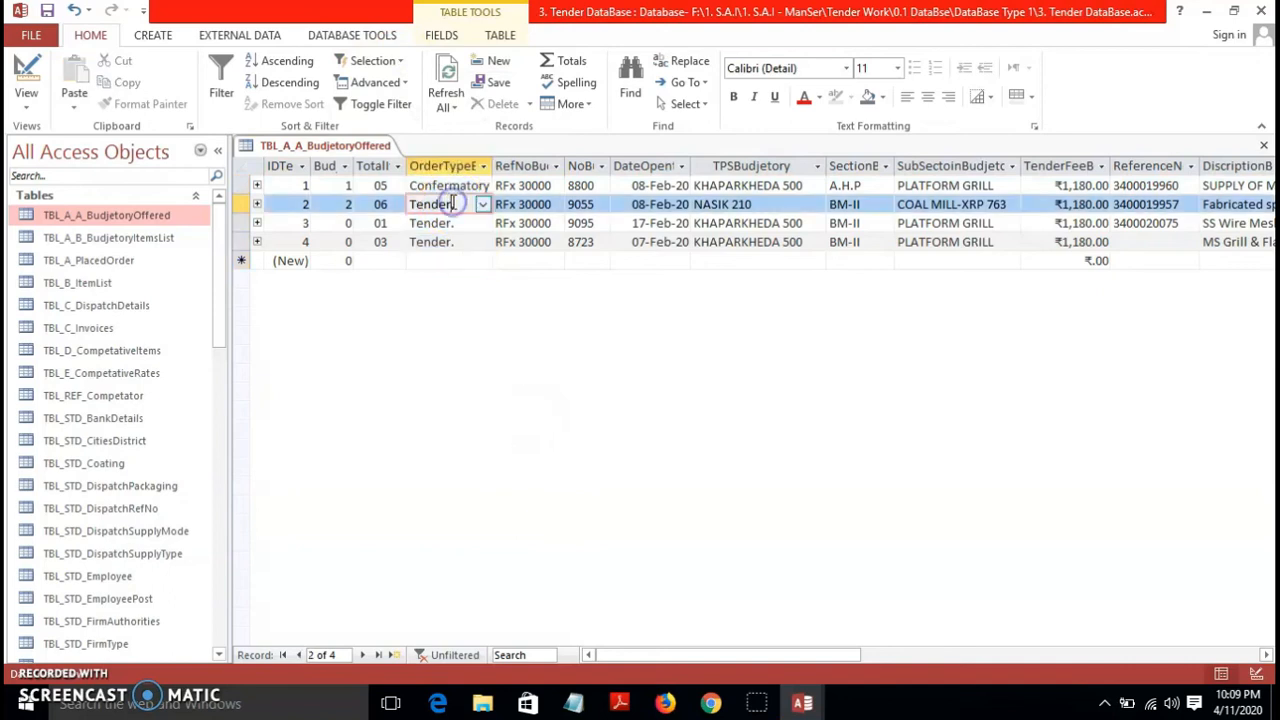
pyautogui.click(403, 61)
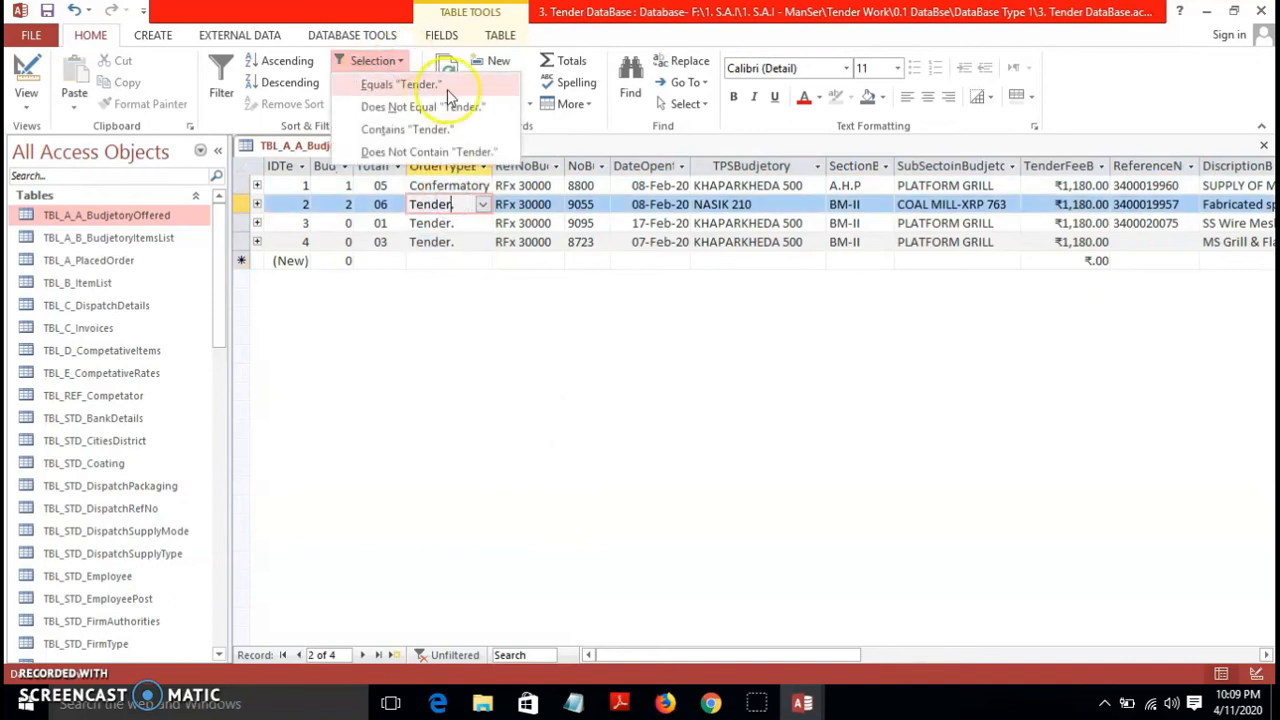
pyautogui.click(475, 155)
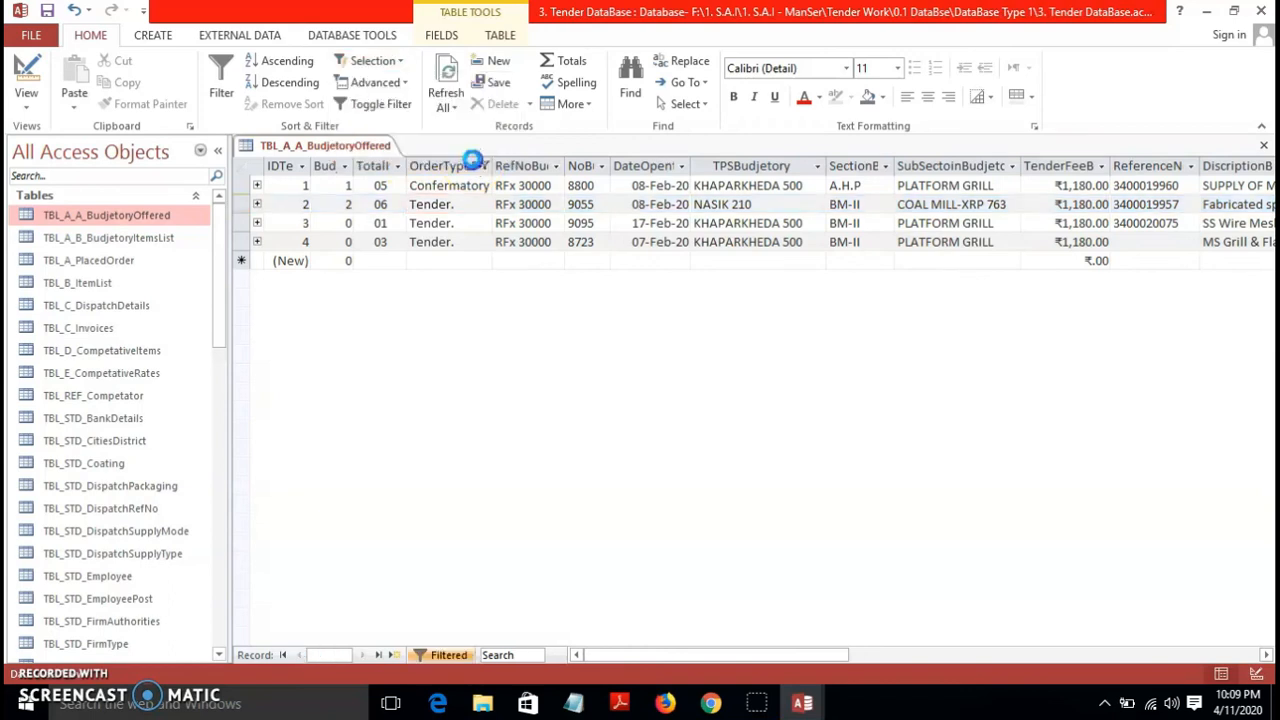
pyautogui.click(356, 104)
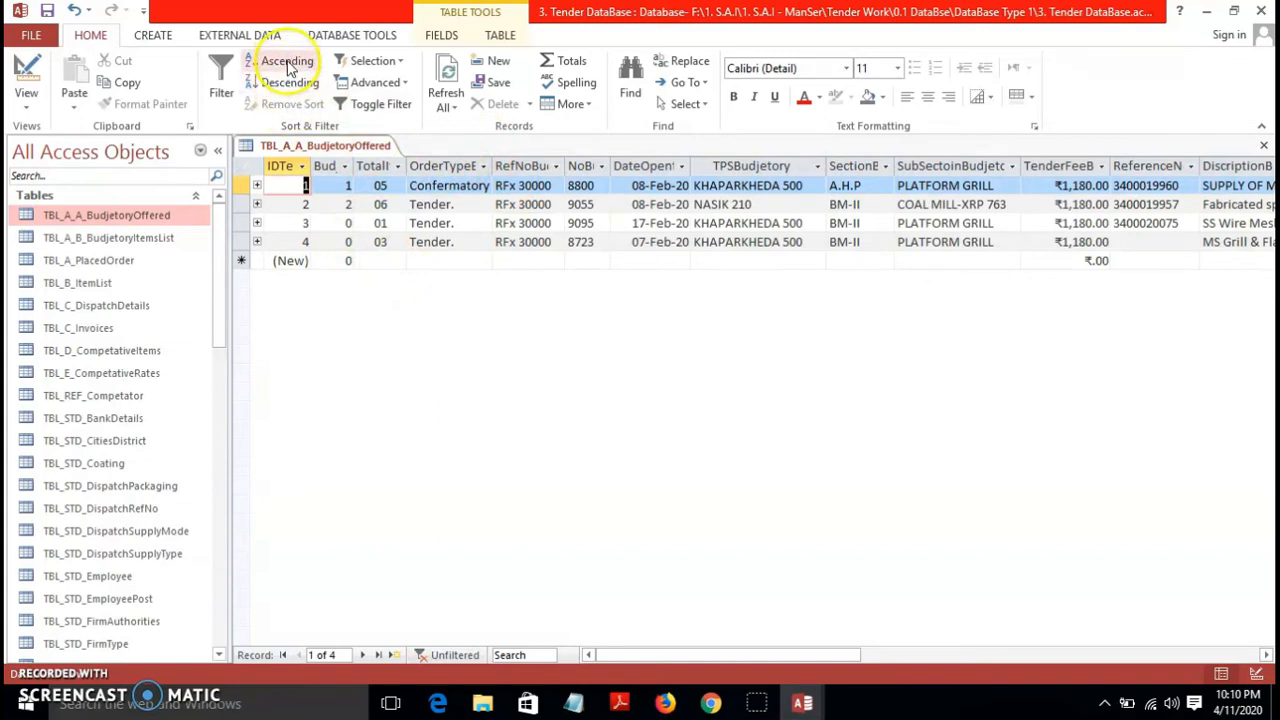
# Filter the OrderTypeBudjetory column to show only "Tender." by excluding blanks and "Confermatory.", and remove the filter again
pyautogui.click(224, 78)
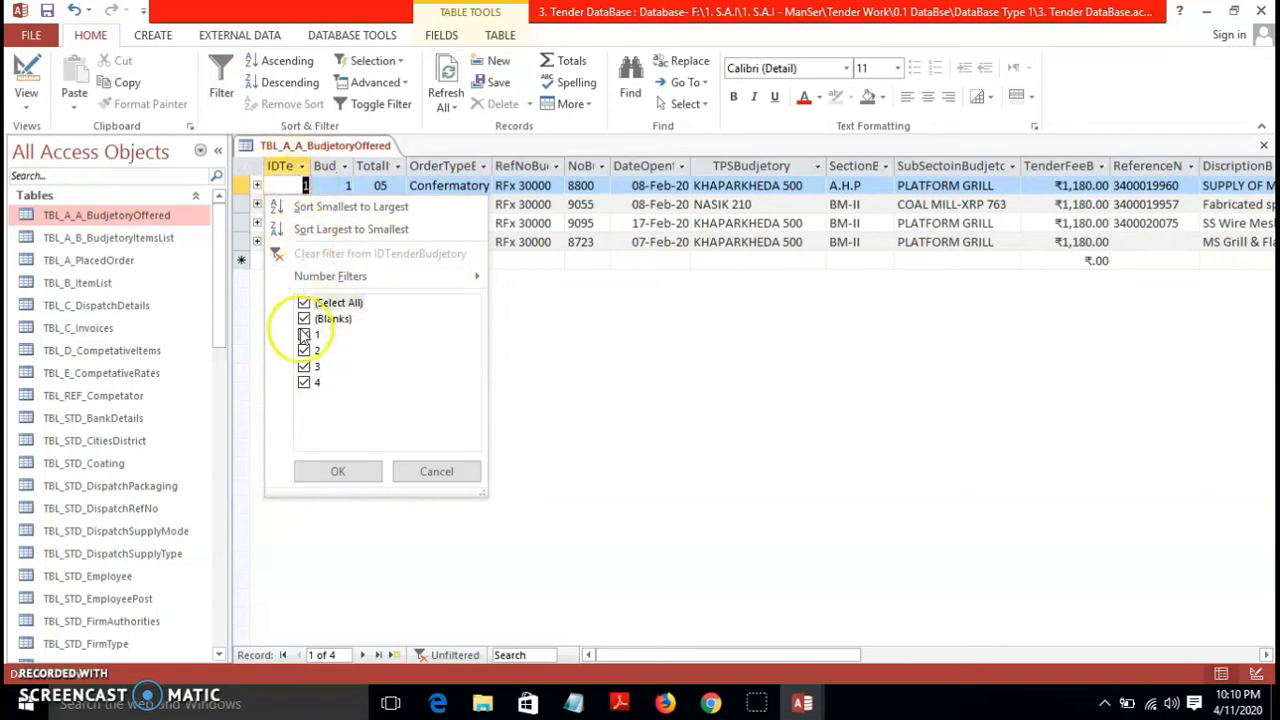
pyautogui.click(437, 471)
pyautogui.click(437, 165)
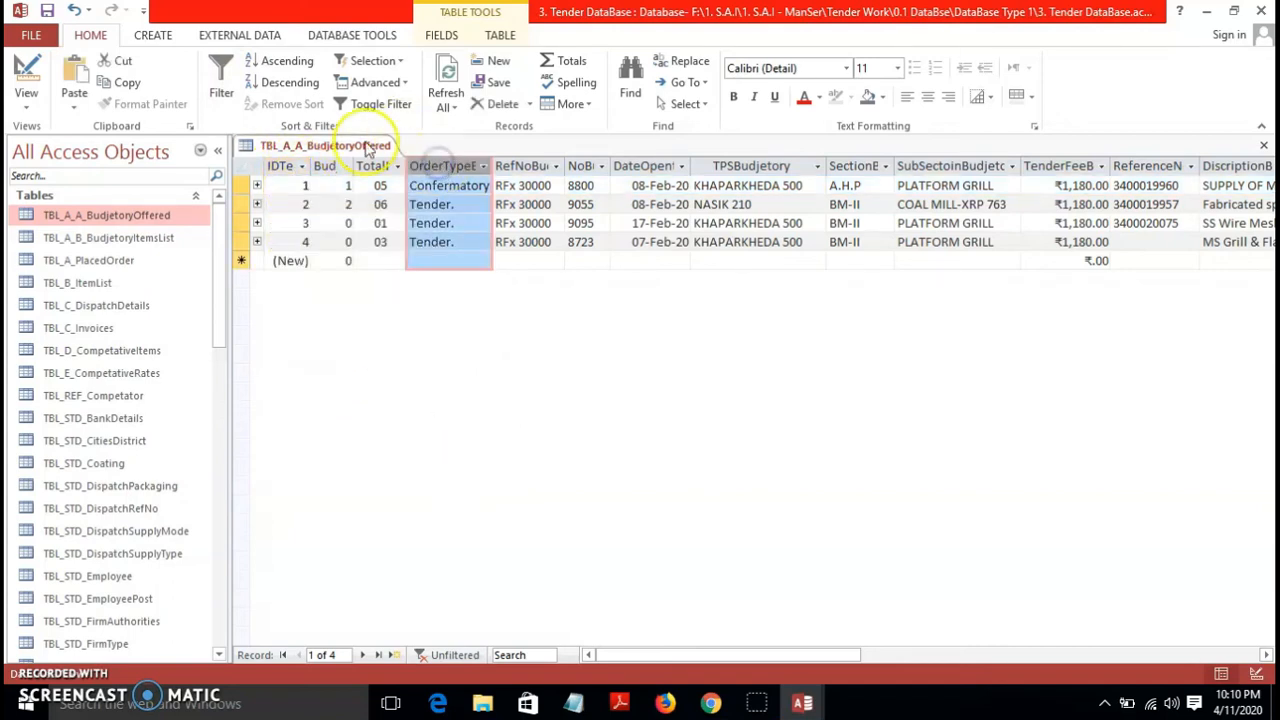
pyautogui.click(221, 72)
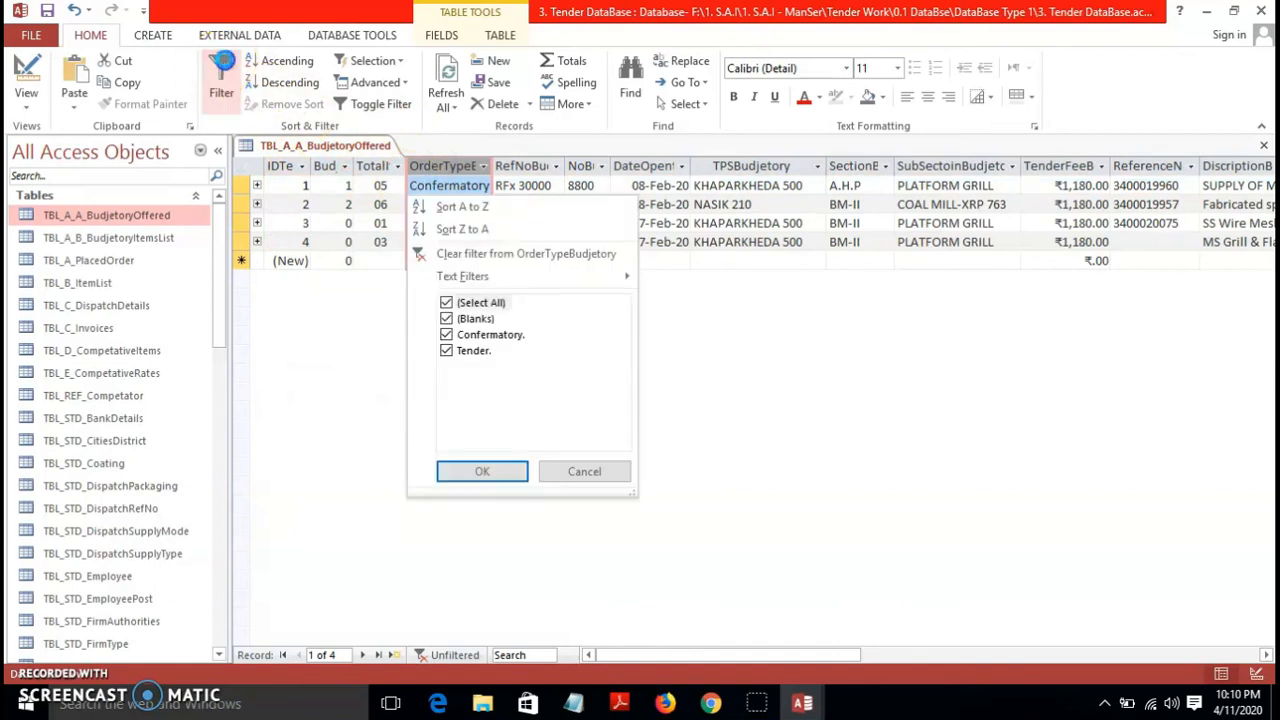
pyautogui.click(446, 302)
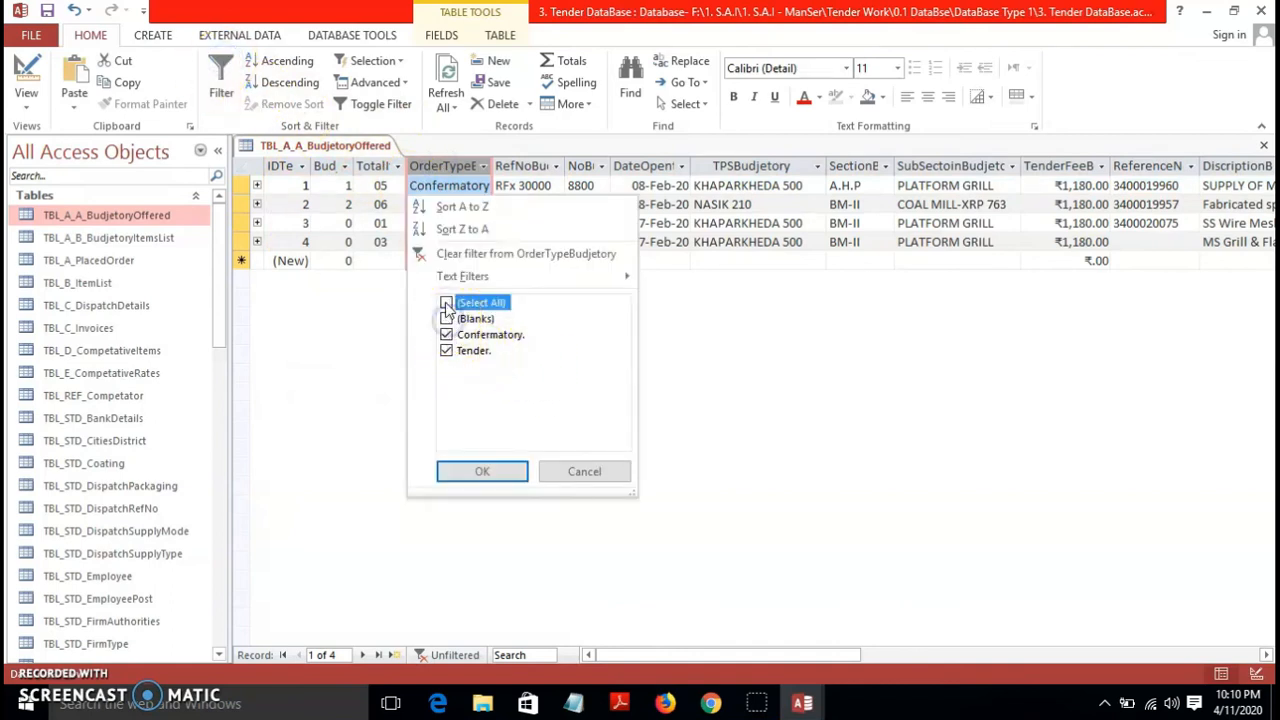
pyautogui.click(446, 335)
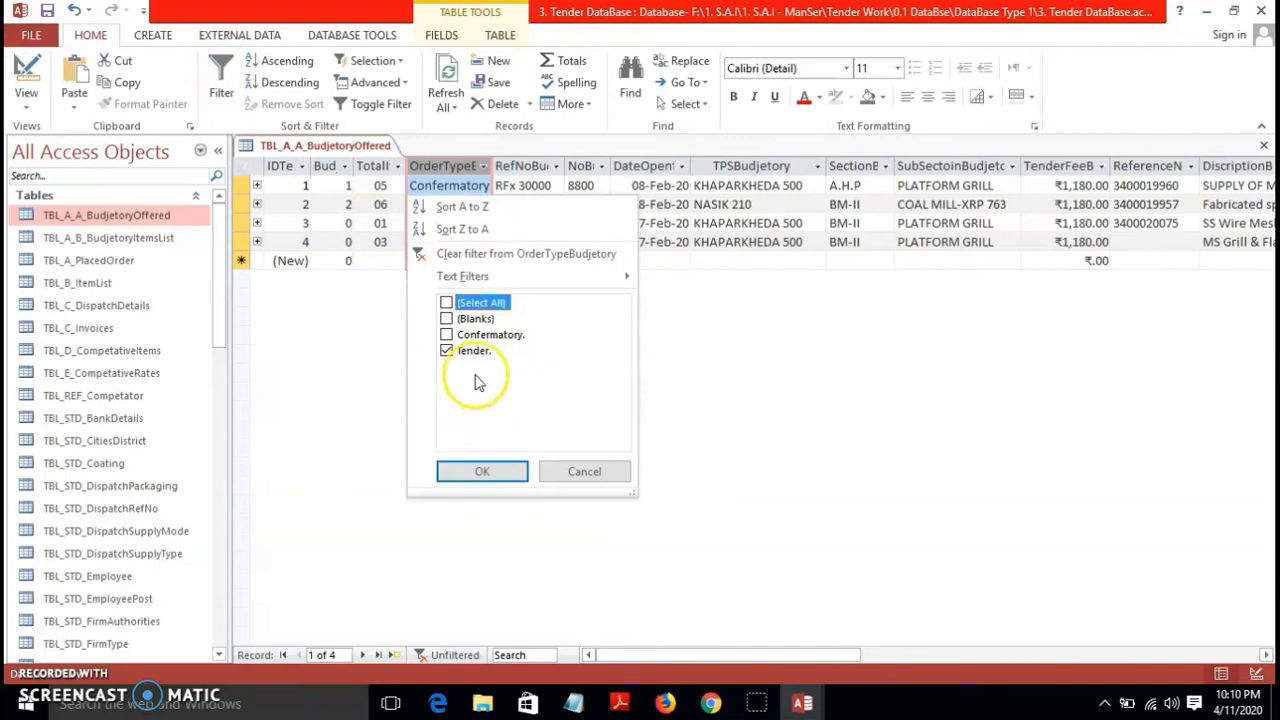
pyautogui.click(482, 471)
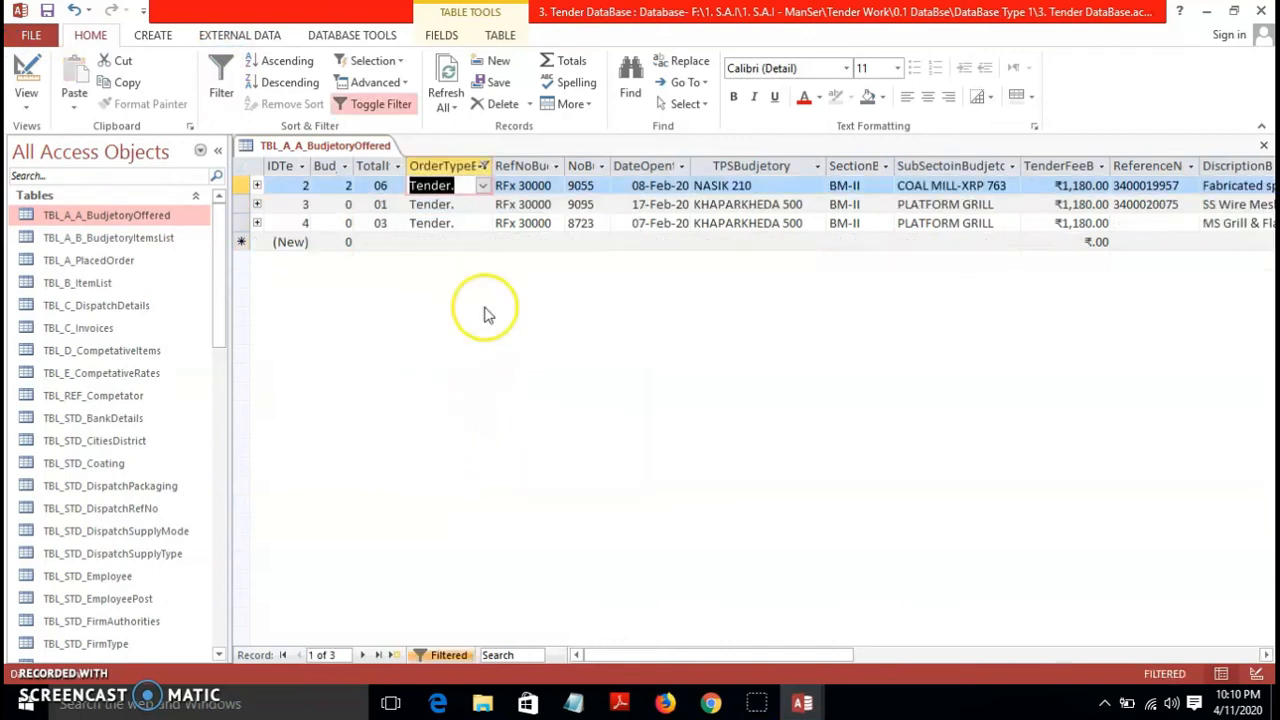
pyautogui.click(371, 104)
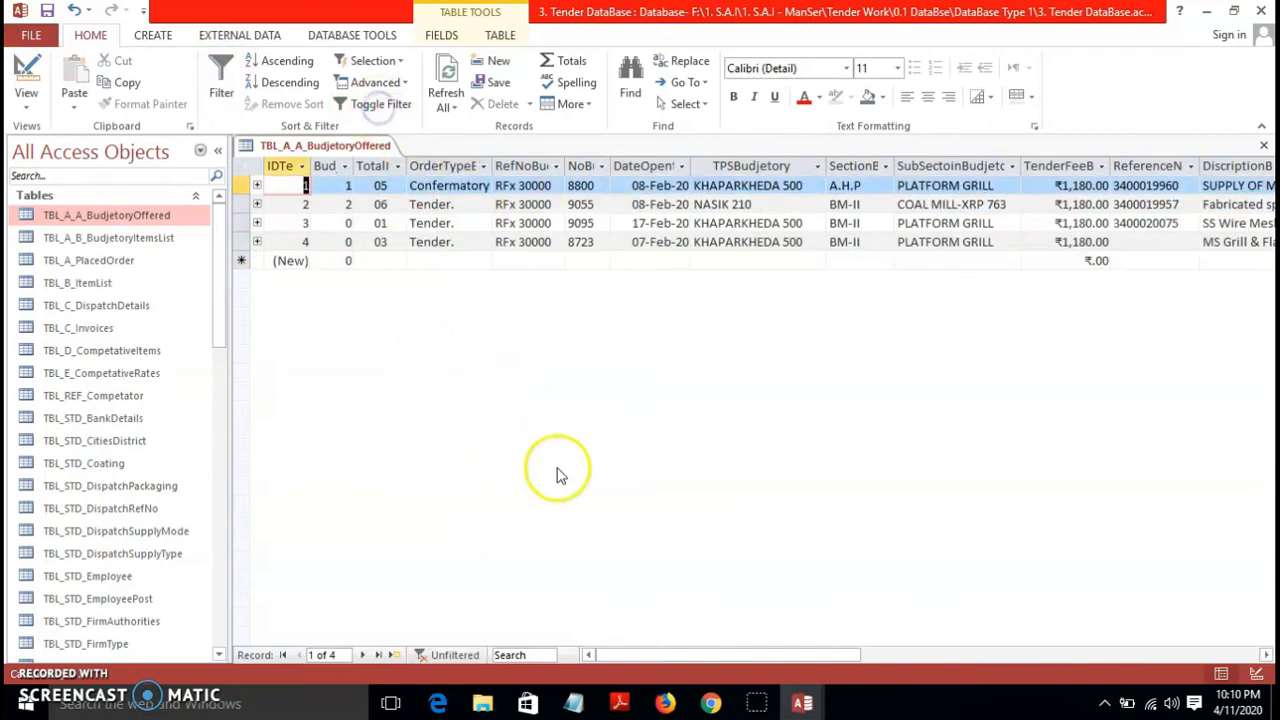
# Check which text filter conditions are offered for the OrderTypeBudjetory column and leave the filter unapplied
pyautogui.click(222, 78)
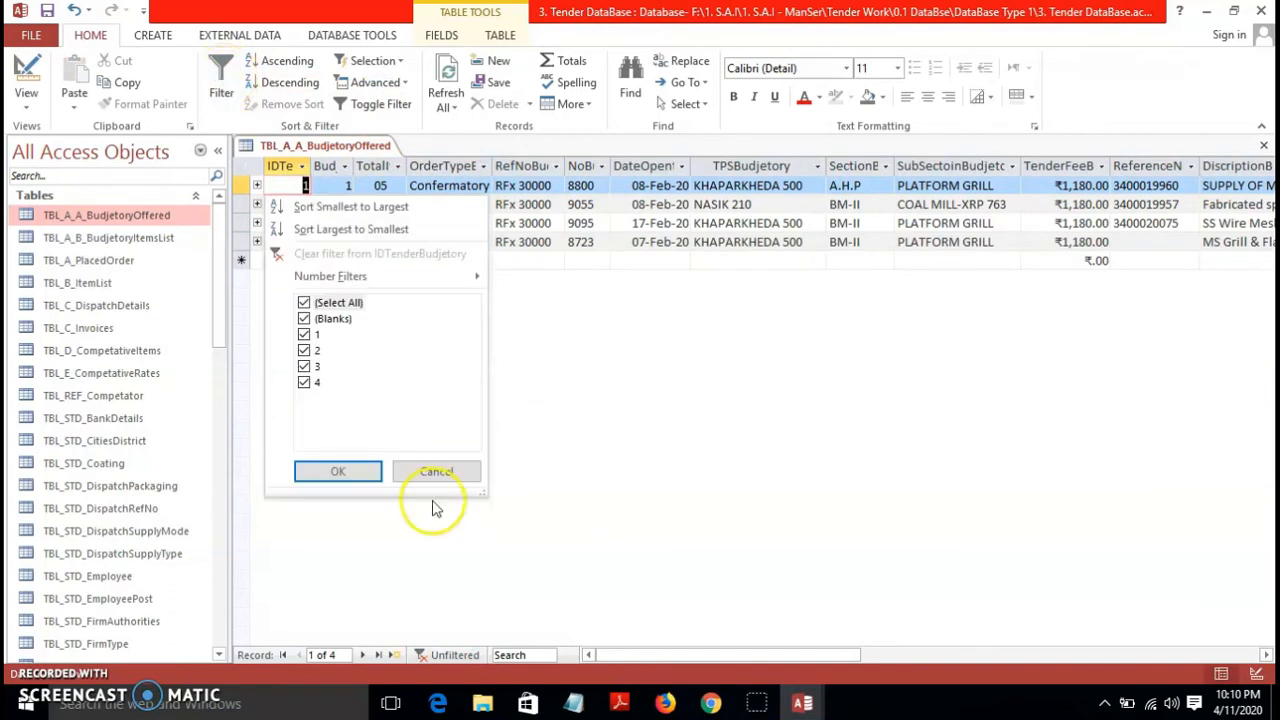
pyautogui.click(438, 465)
pyautogui.click(448, 167)
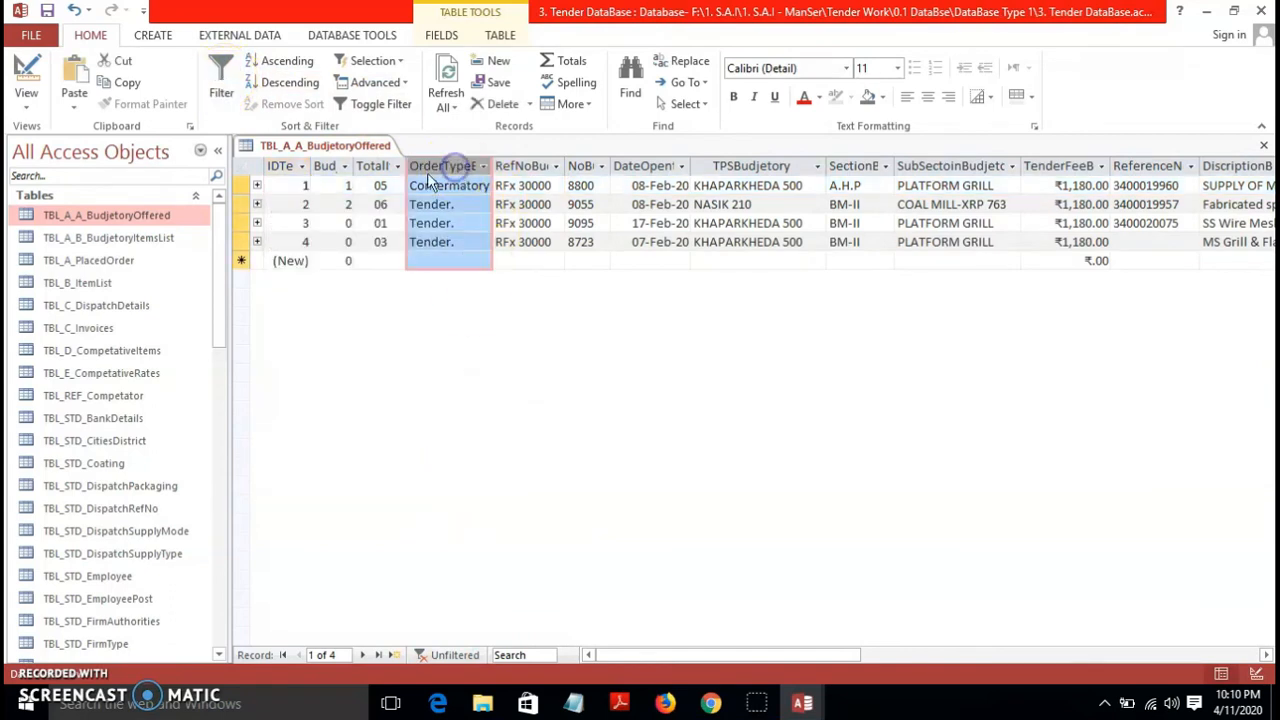
pyautogui.click(222, 86)
pyautogui.moveTo(605, 278)
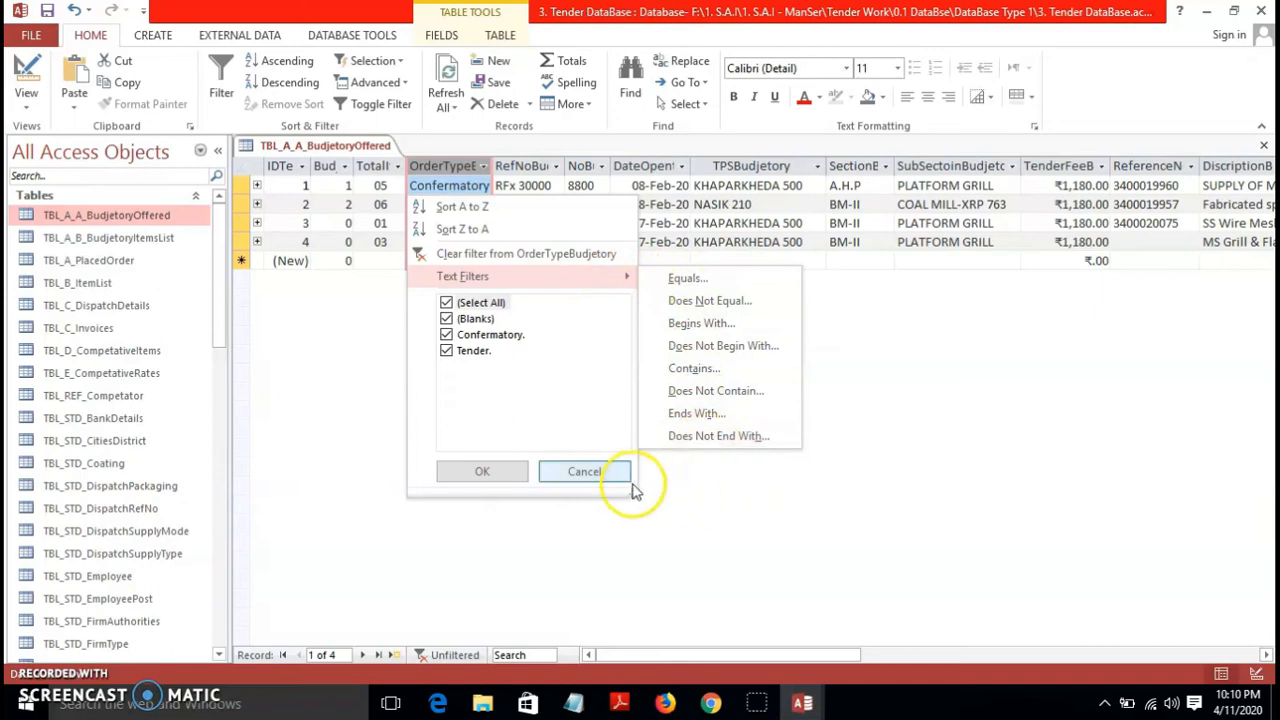
pyautogui.click(588, 477)
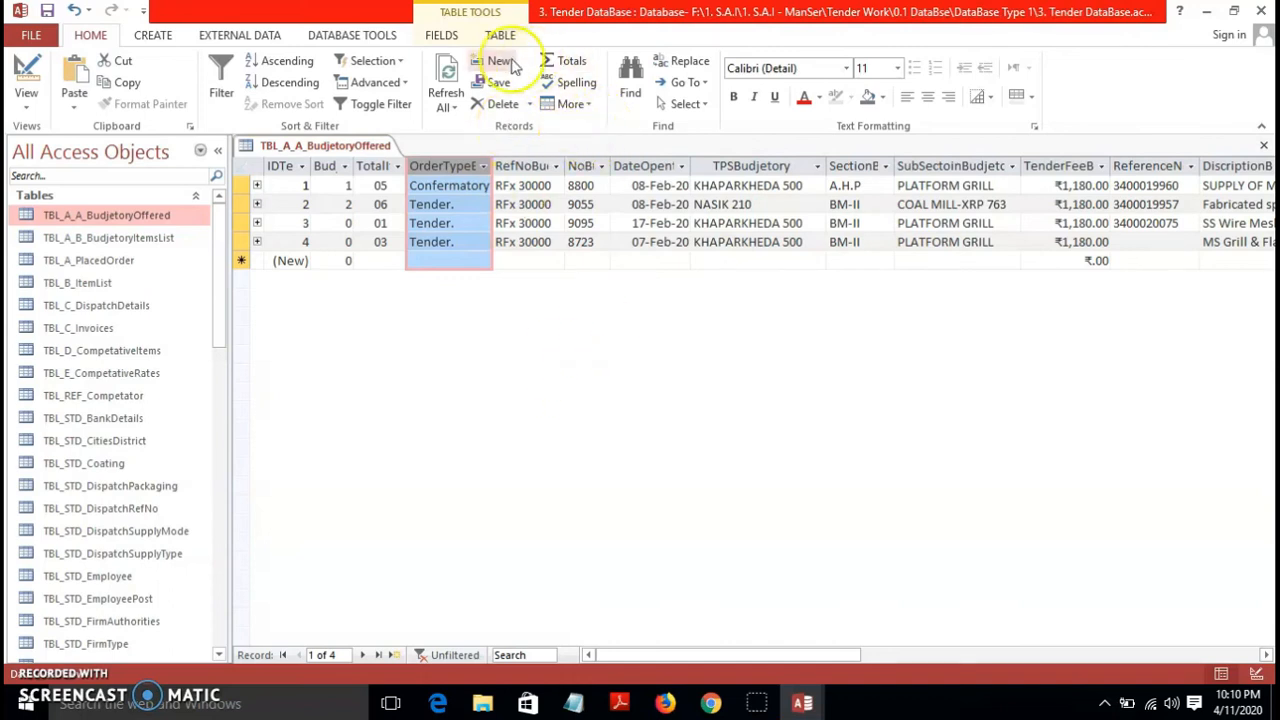
# Refresh the table's records and go to a new blank record
pyautogui.click(450, 107)
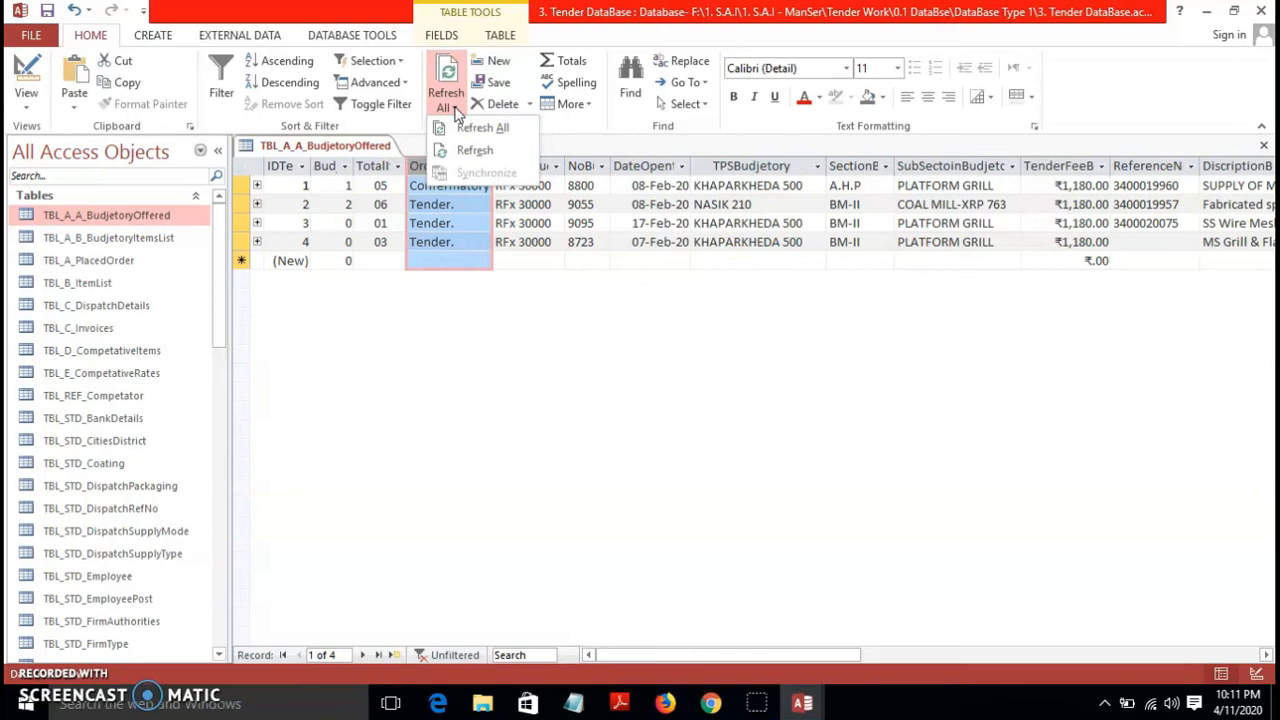
pyautogui.click(473, 151)
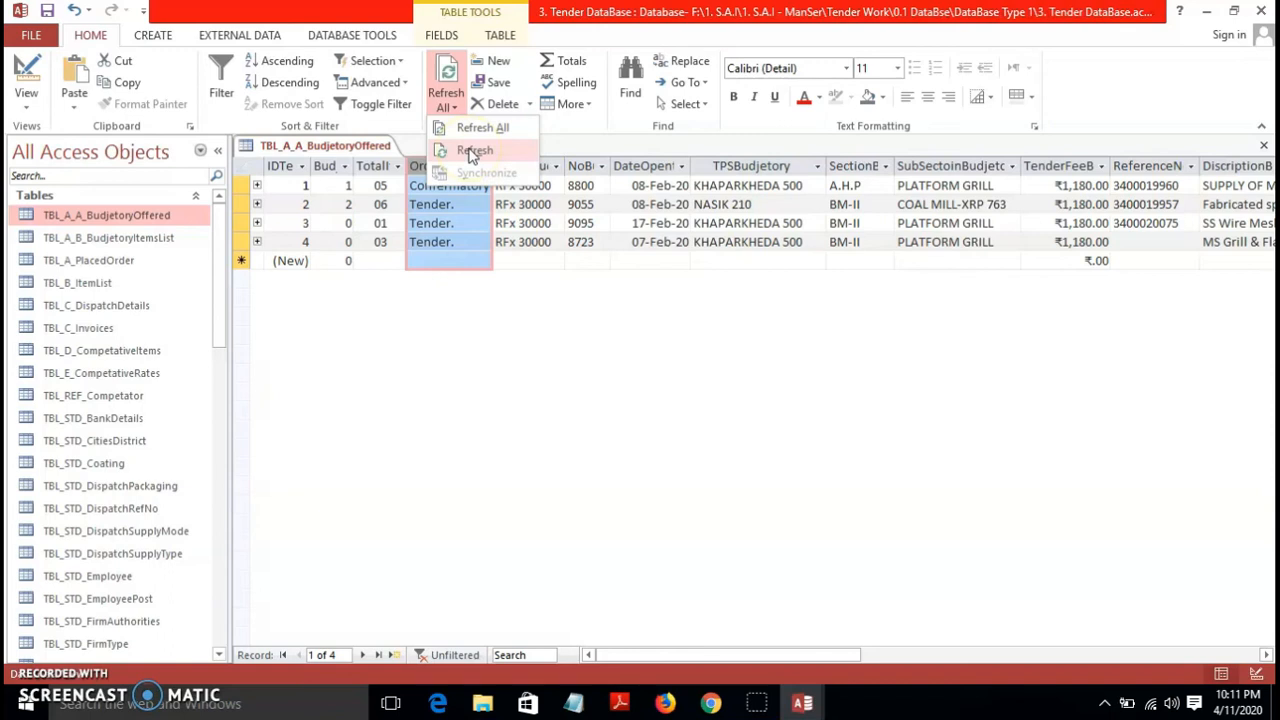
pyautogui.click(509, 64)
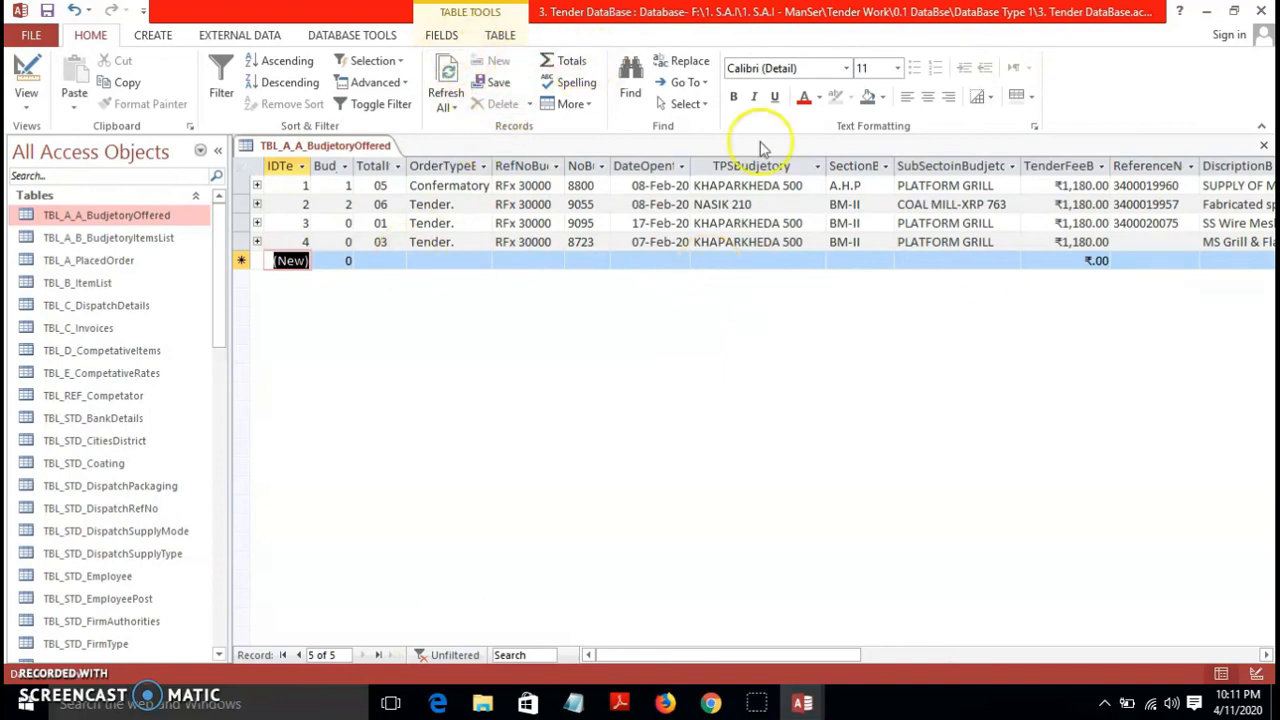
# Show the Total row with the Sum of the TenderFeeBudjetory column and hide the row again
pyautogui.click(1062, 165)
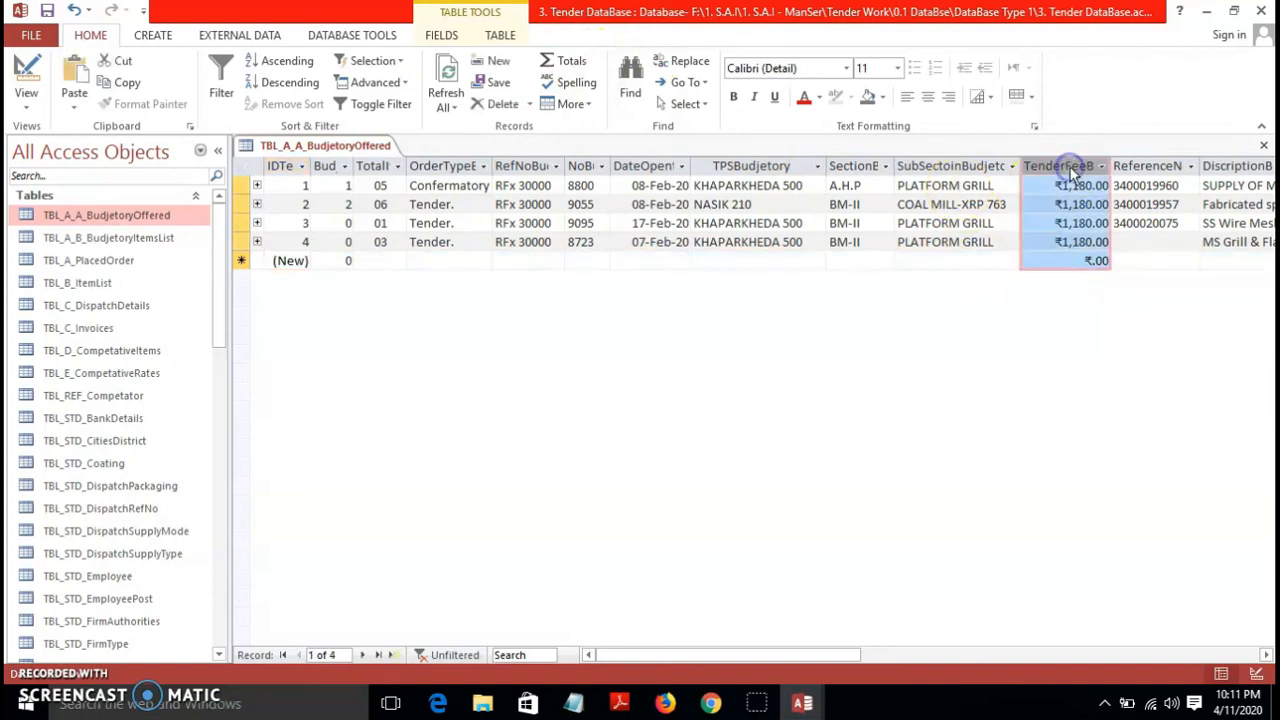
pyautogui.click(565, 66)
pyautogui.click(295, 279)
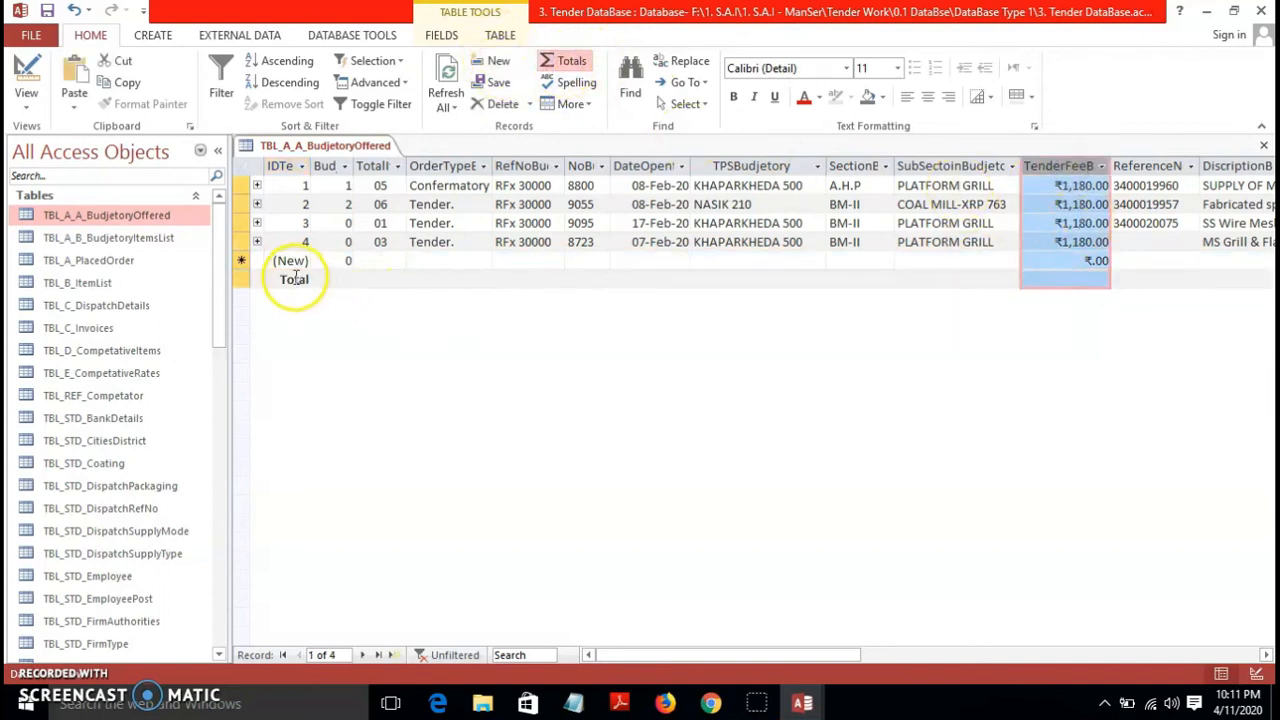
pyautogui.click(1064, 281)
pyautogui.click(1030, 279)
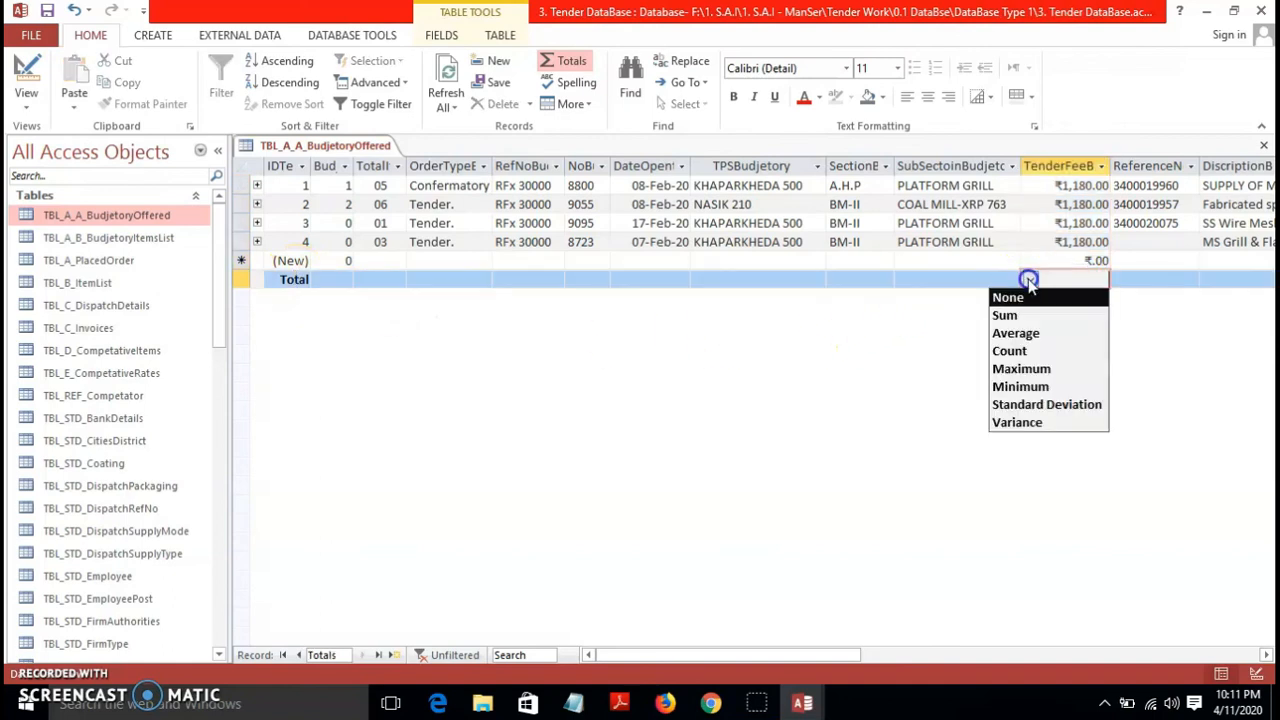
pyautogui.click(1024, 317)
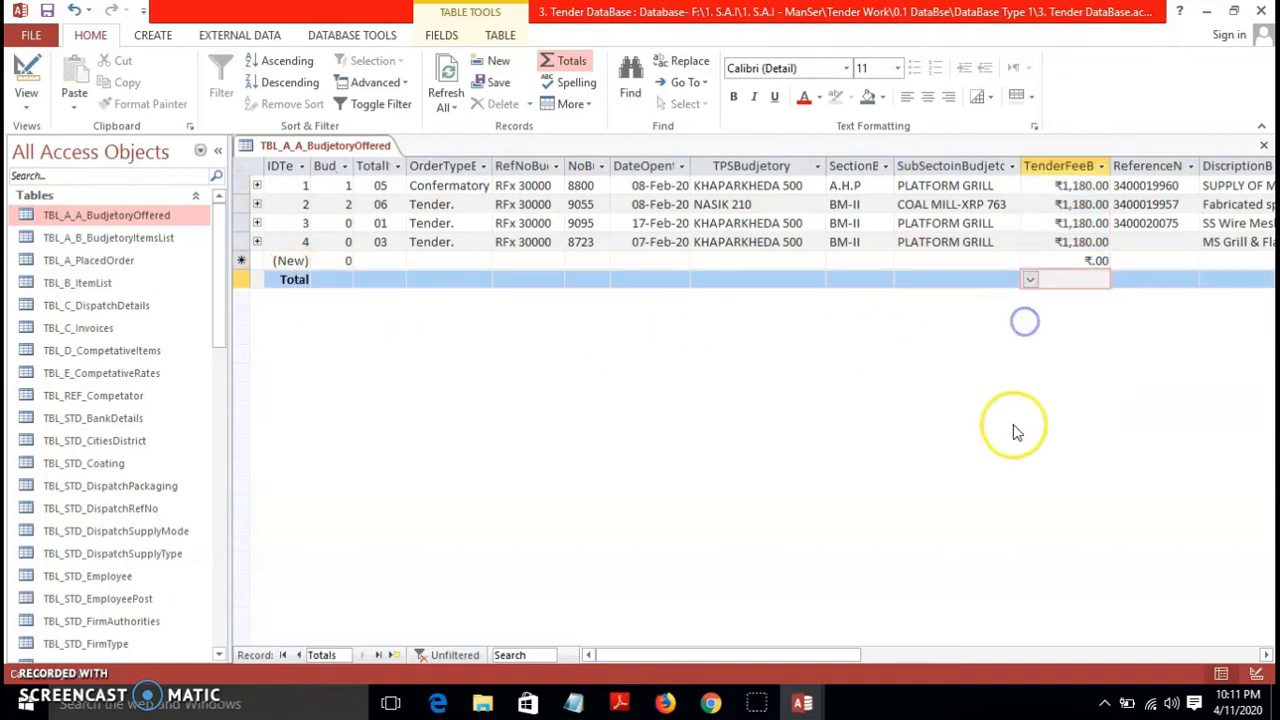
pyautogui.click(1090, 285)
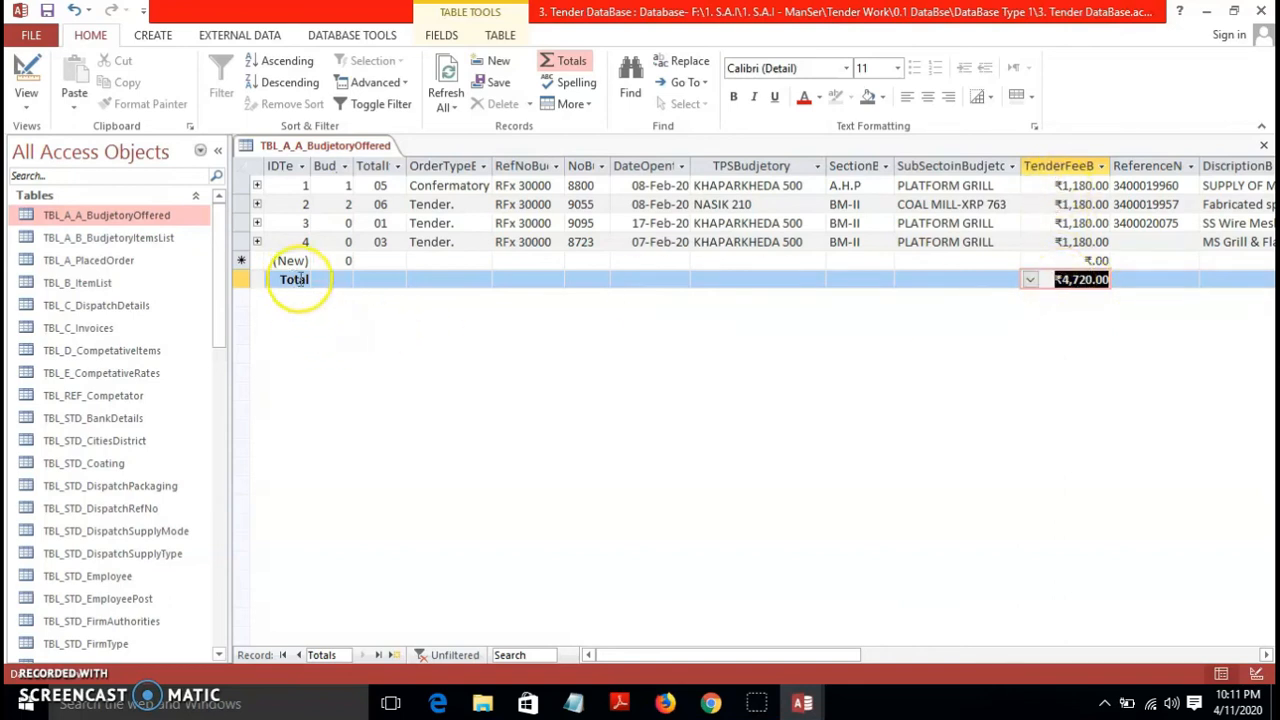
pyautogui.click(563, 62)
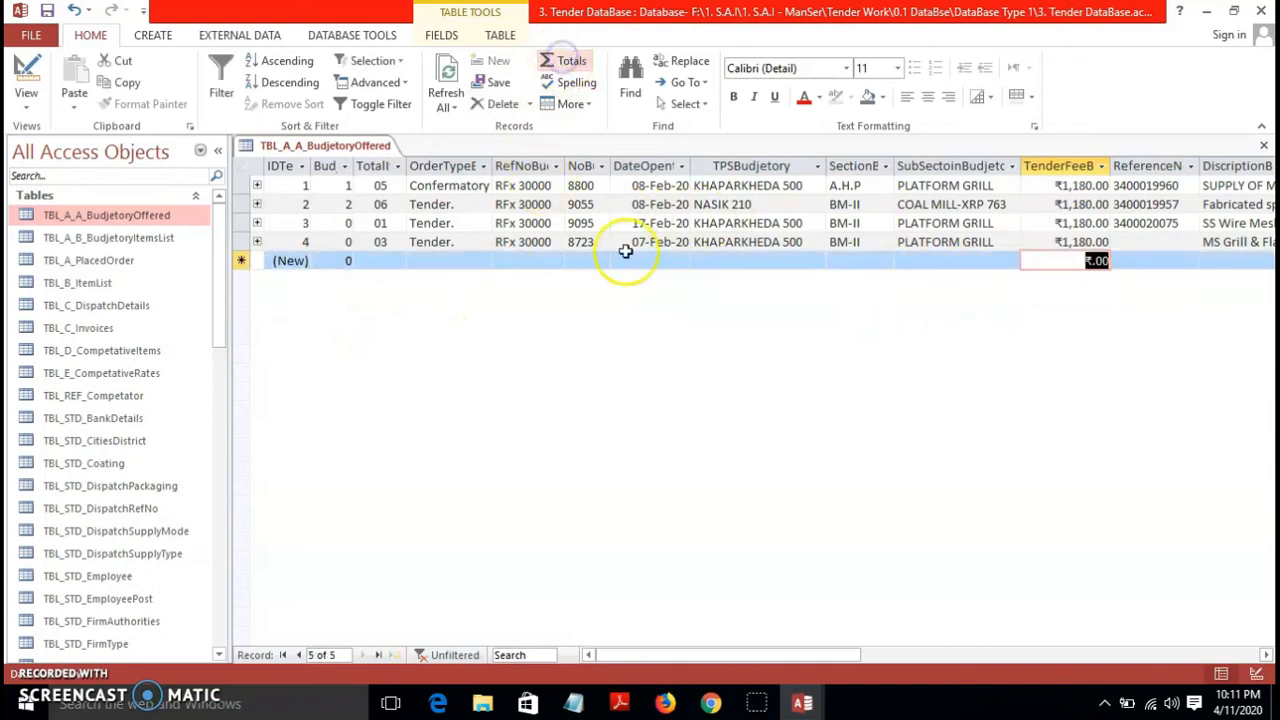
# Run the spelling check on the new record's tender fee field and on the whole TPSBudjetory column, dismissing each message
pyautogui.click(566, 82)
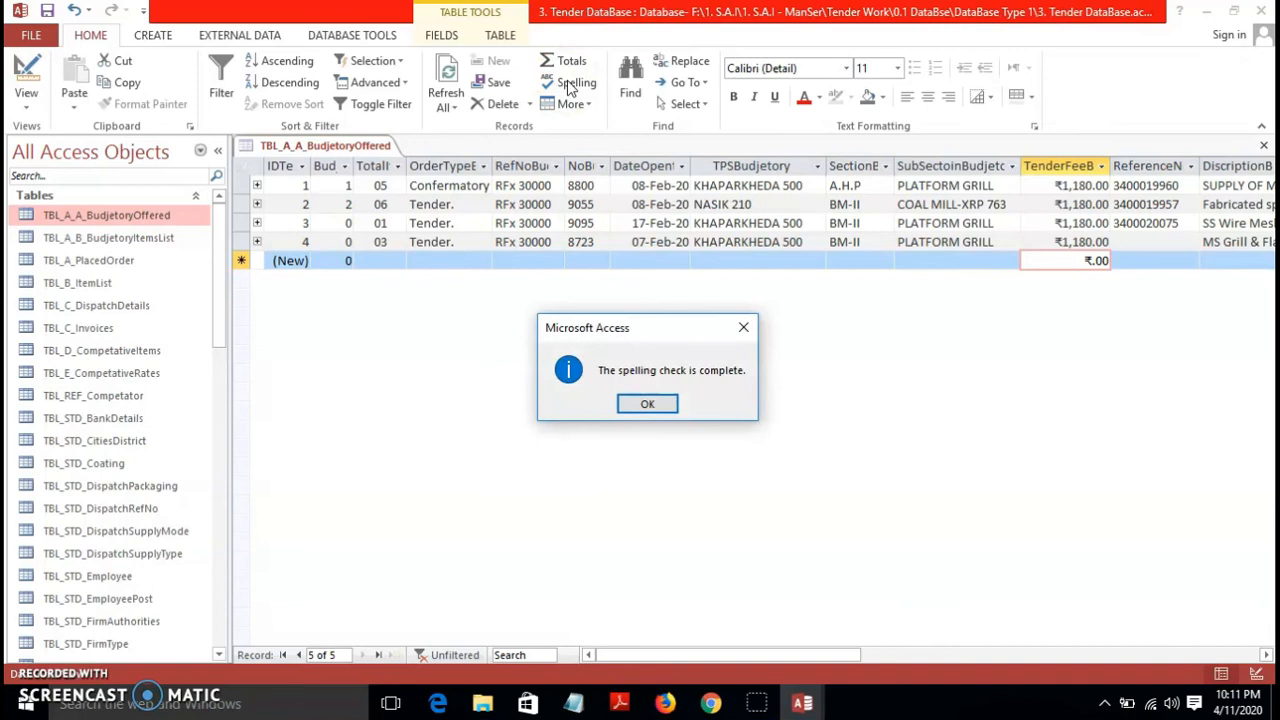
pyautogui.click(744, 325)
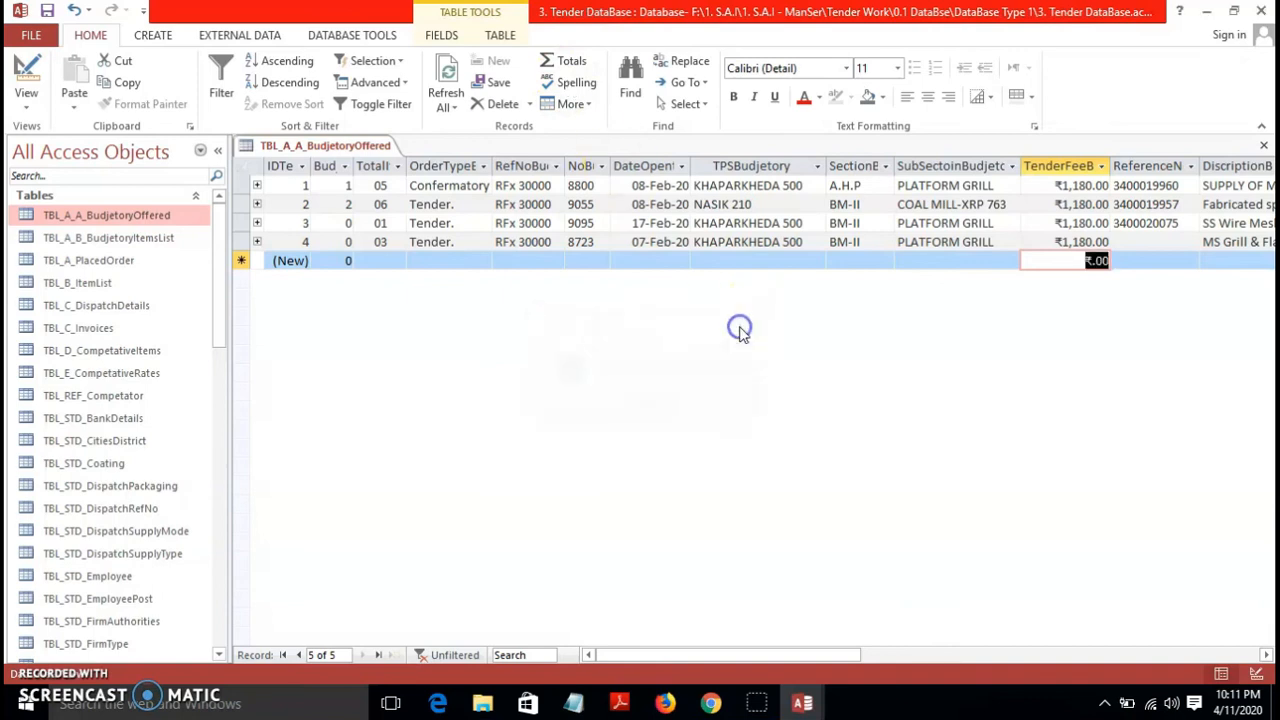
pyautogui.click(733, 186)
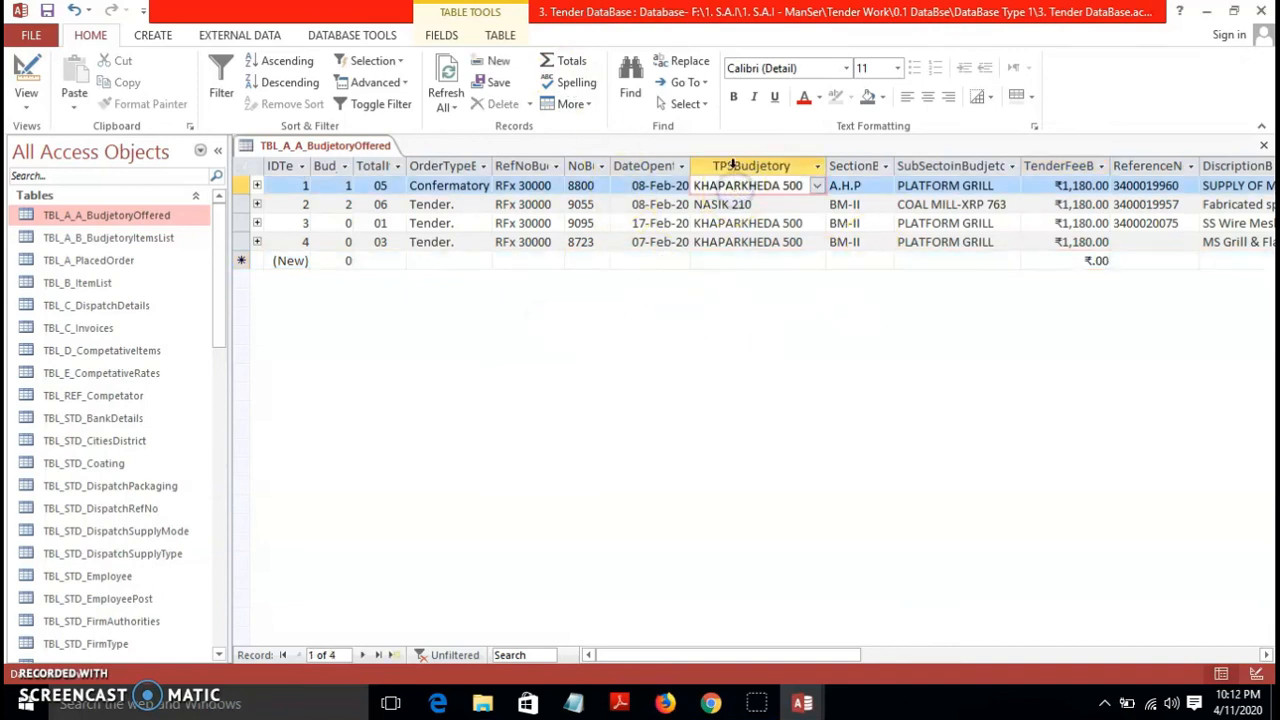
pyautogui.click(733, 166)
pyautogui.click(576, 84)
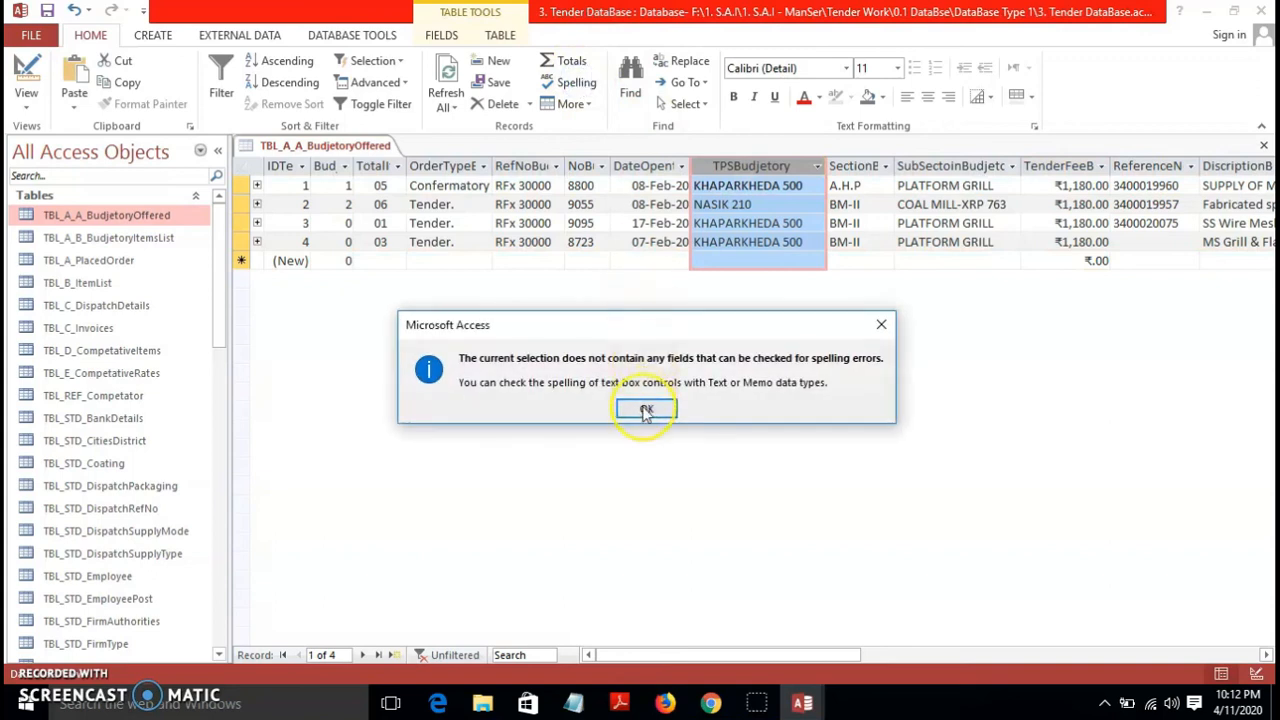
pyautogui.click(646, 411)
pyautogui.click(588, 104)
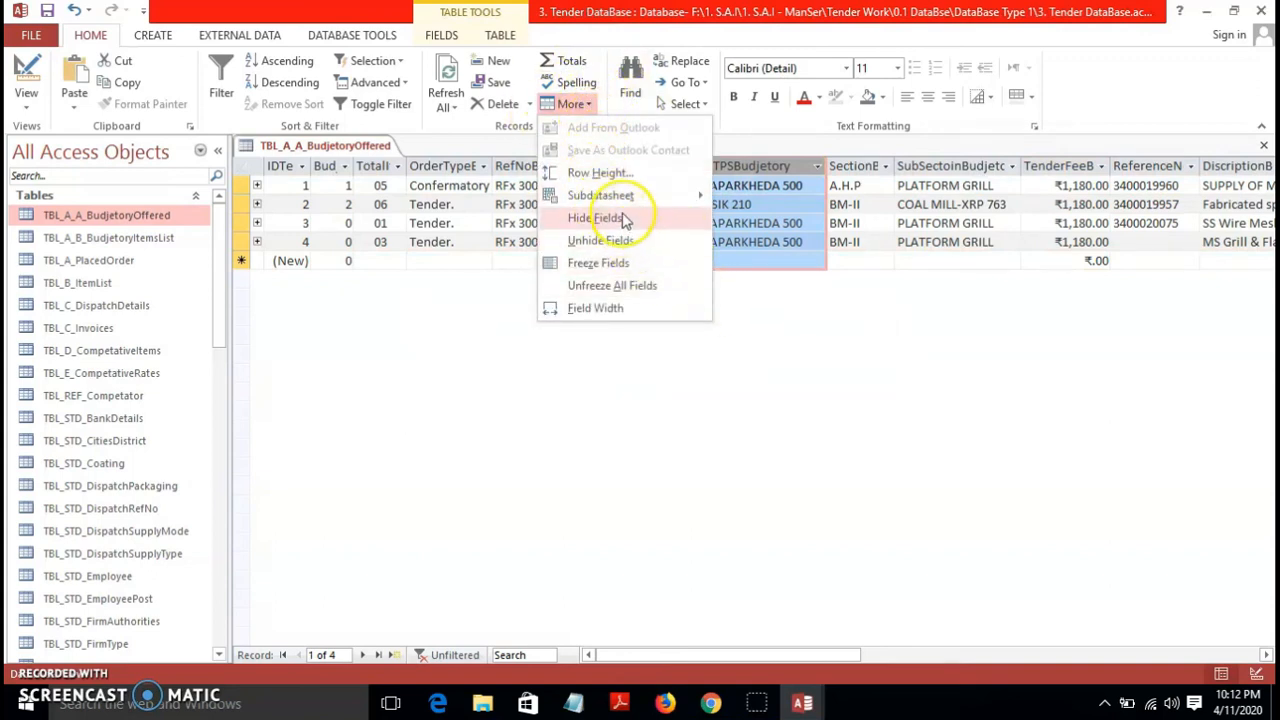
pyautogui.click(574, 106)
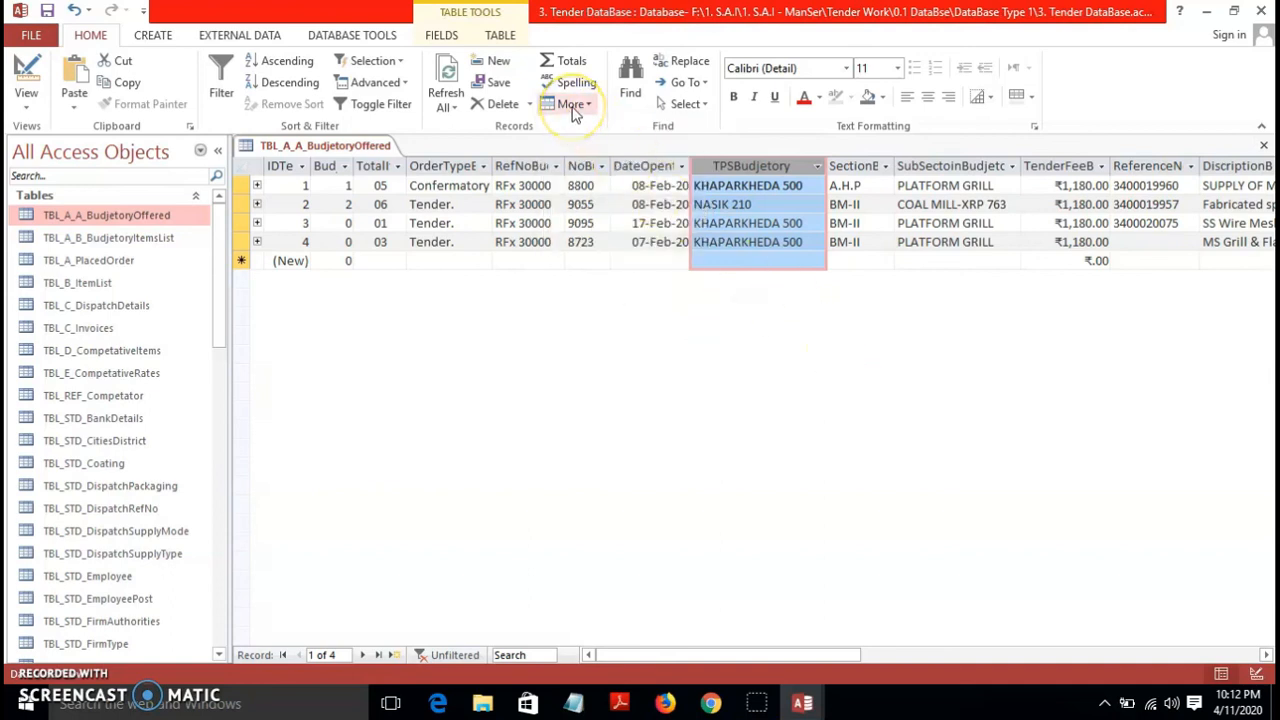
pyautogui.click(587, 106)
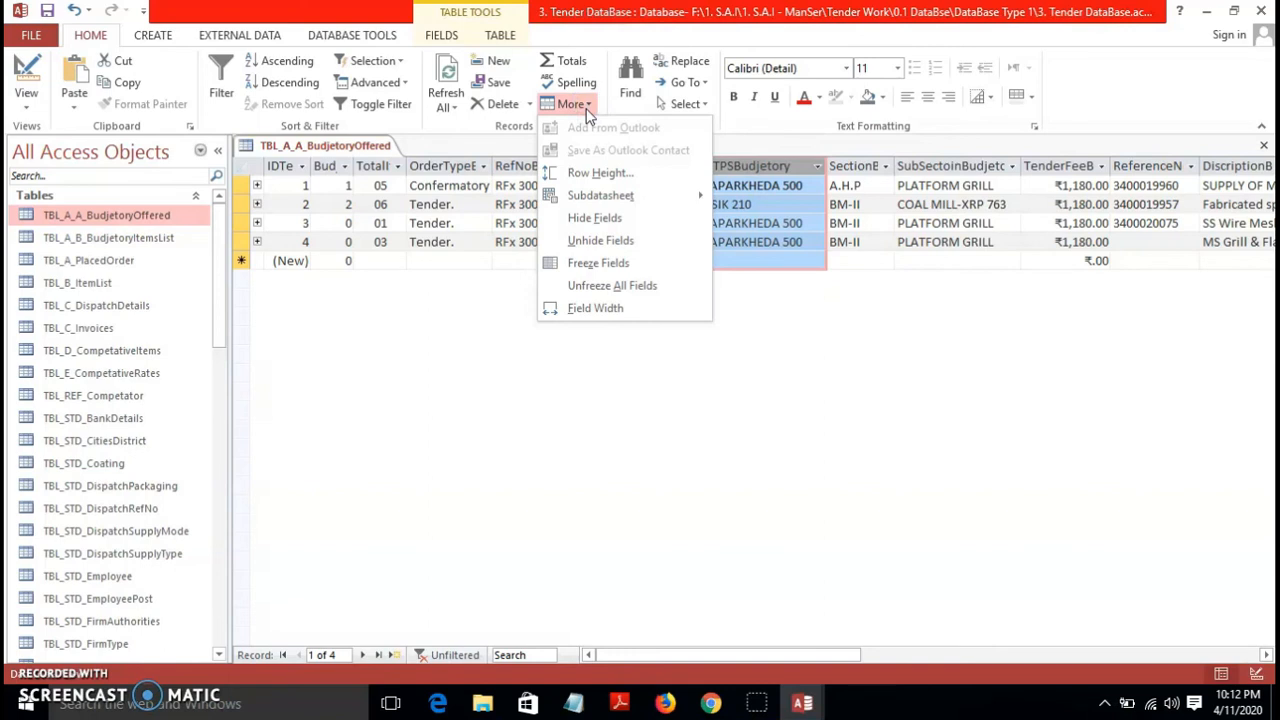
pyautogui.click(220, 352)
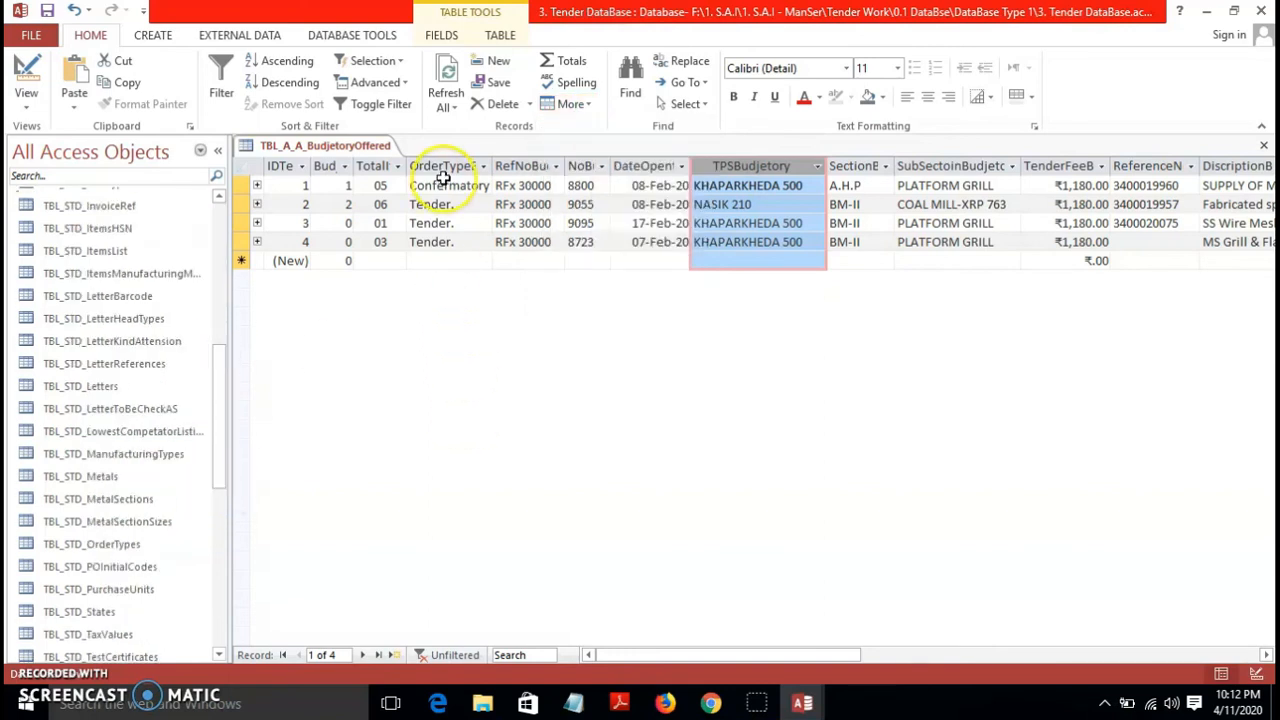
# Hide the IDTenderBudjetory column and unhide it again
pyautogui.click(285, 165)
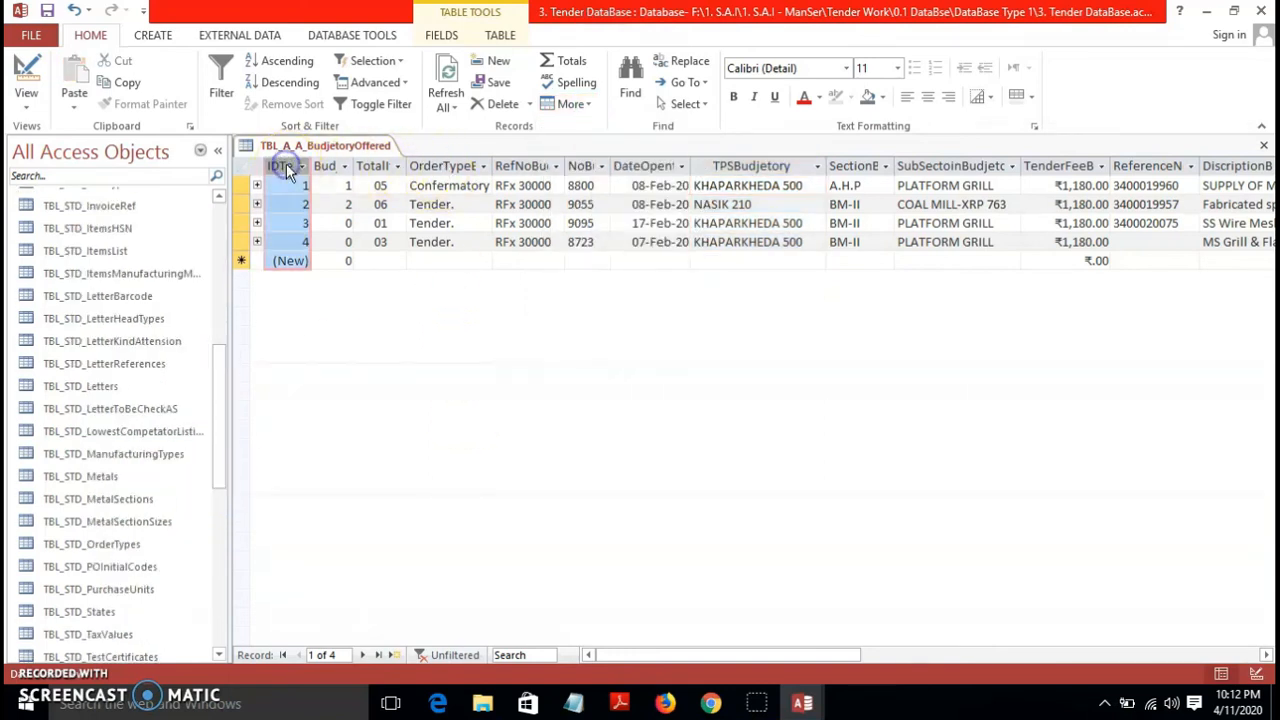
pyautogui.click(588, 106)
pyautogui.click(596, 216)
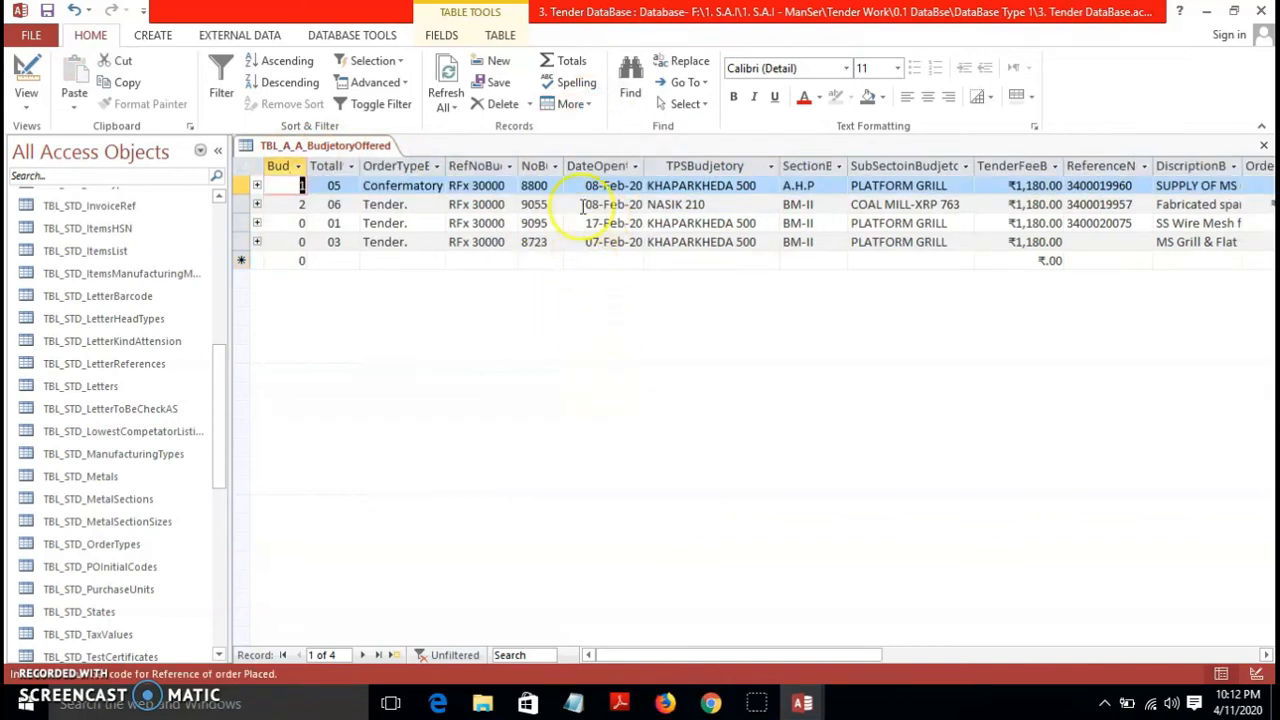
pyautogui.click(588, 106)
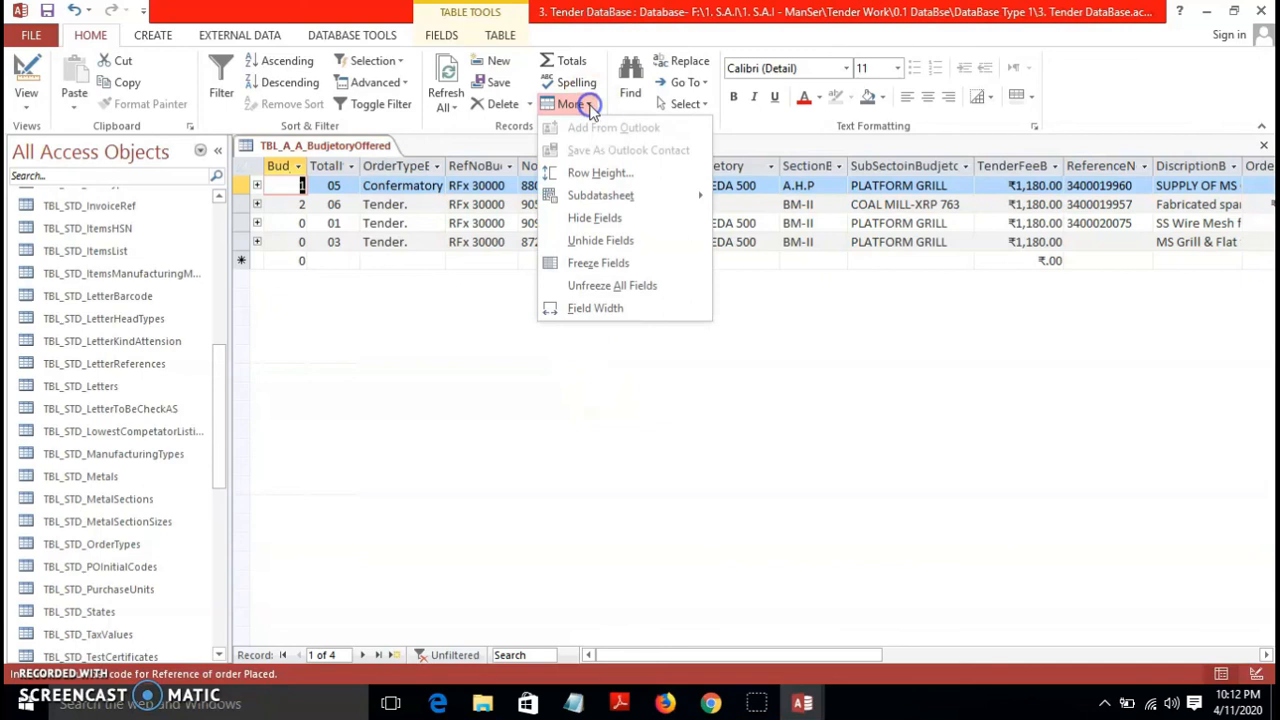
pyautogui.click(610, 241)
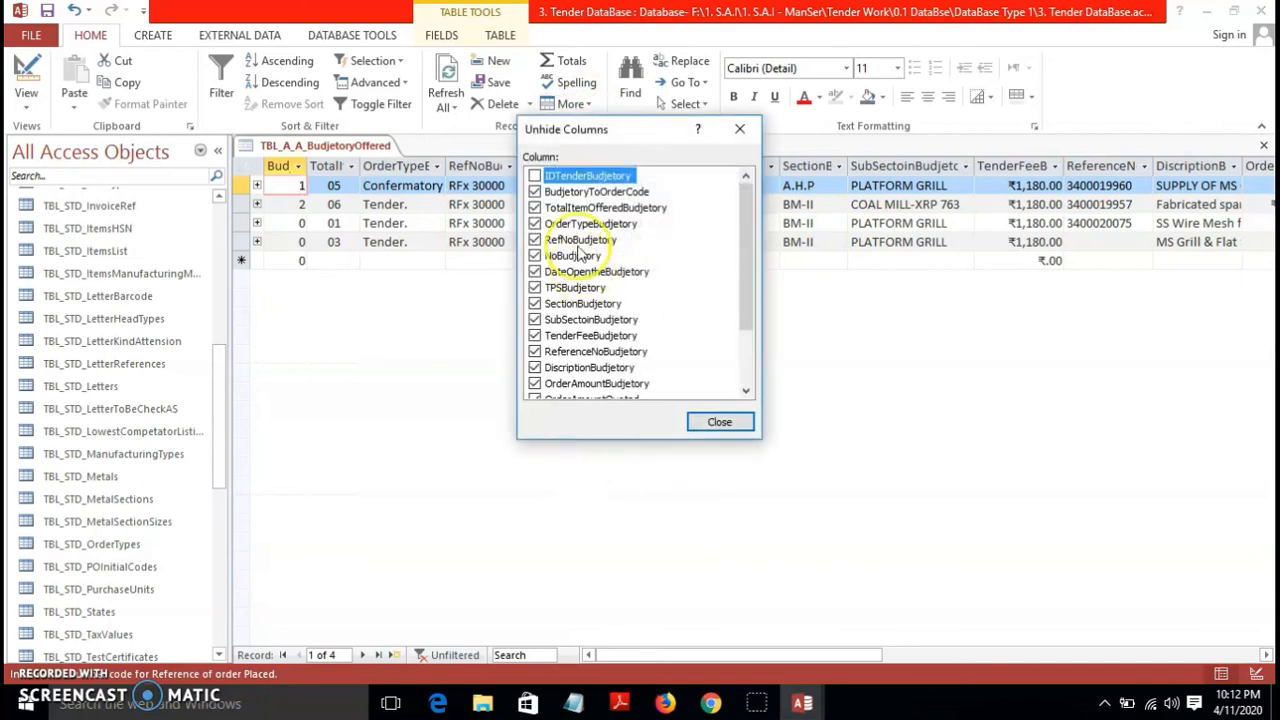
pyautogui.click(536, 176)
pyautogui.click(714, 421)
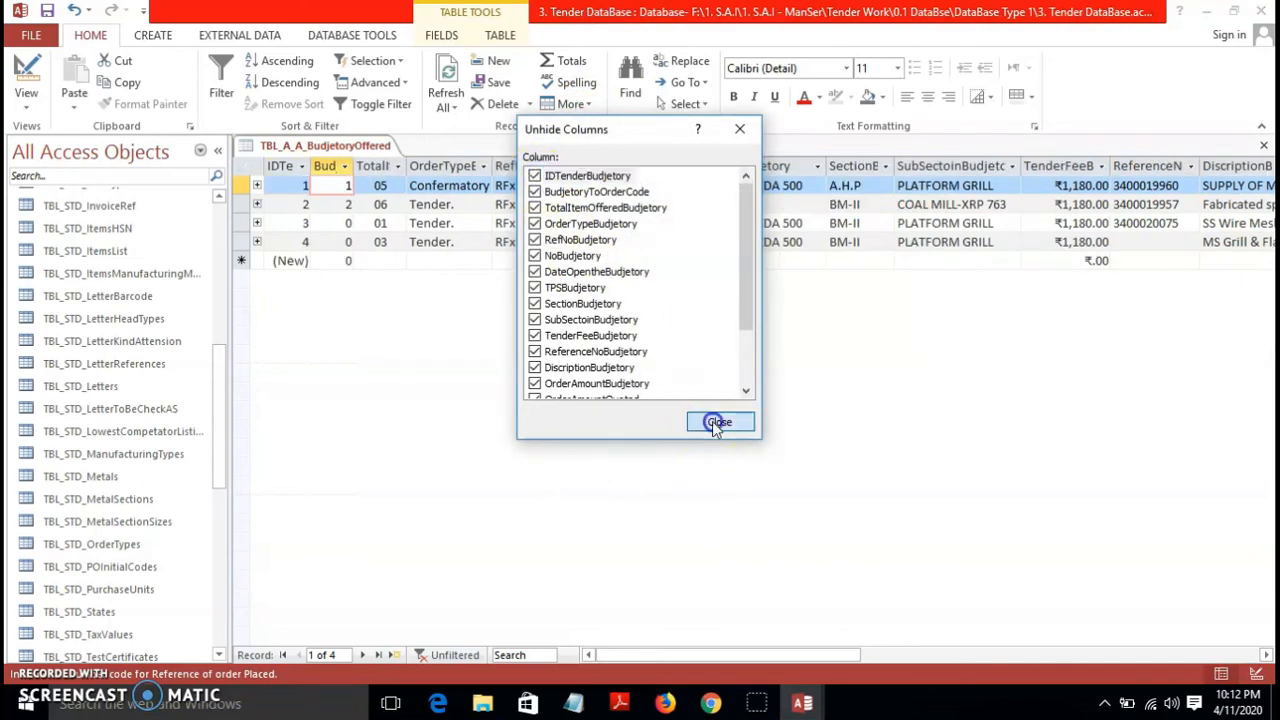
# Freeze the OrderTypeBudjetory, RefNoBudjetory and NoBudjetory columns together at the start of the table
pyautogui.click(596, 105)
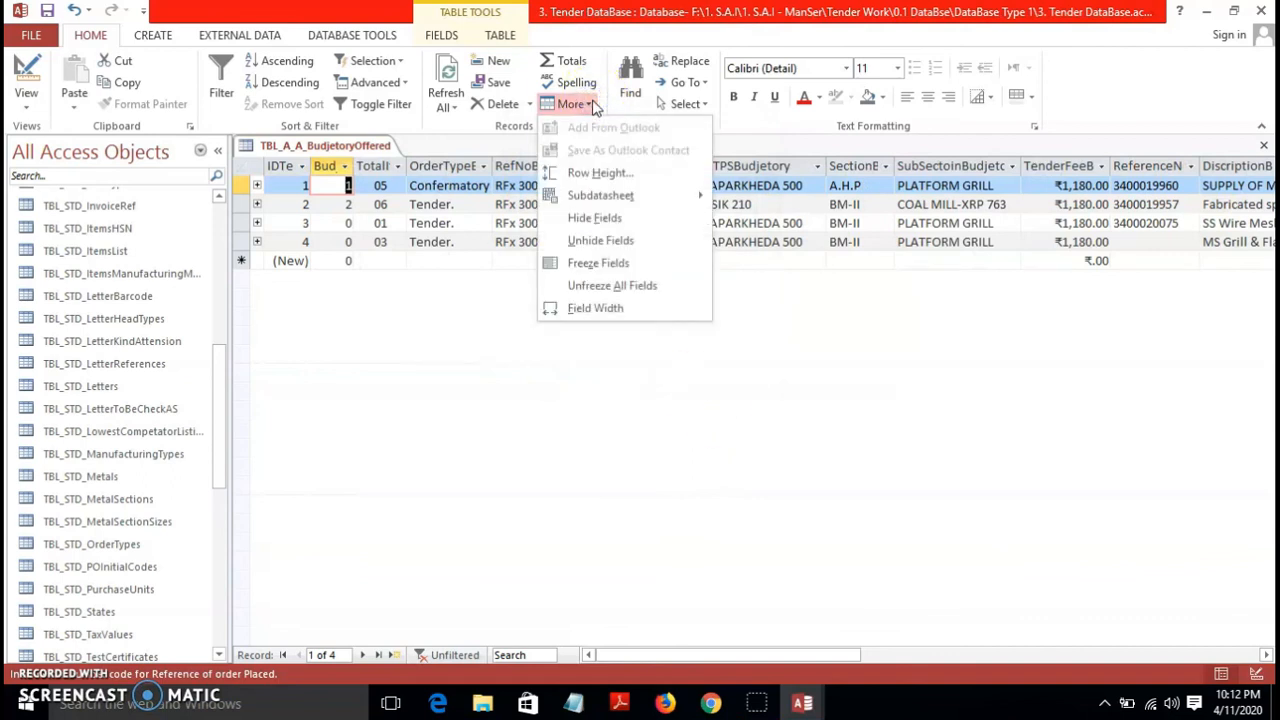
pyautogui.click(558, 420)
pyautogui.moveTo(453, 166); pyautogui.dragTo(574, 171)
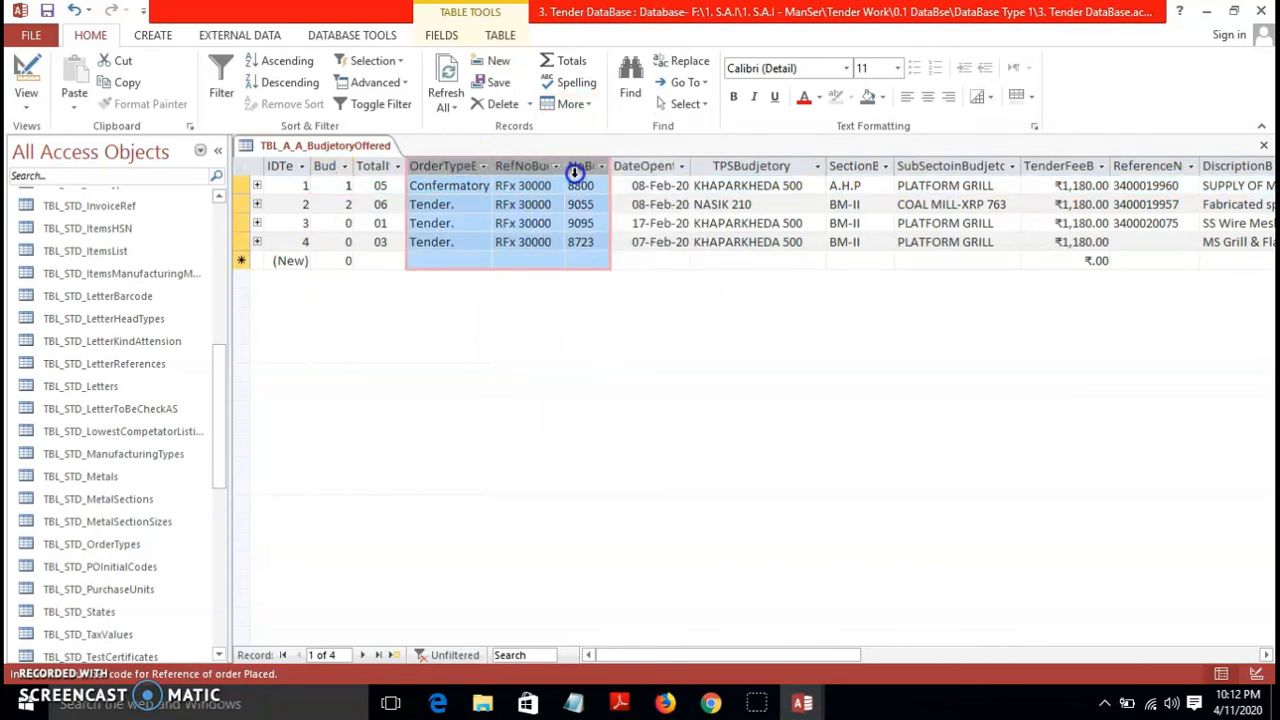
pyautogui.click(588, 105)
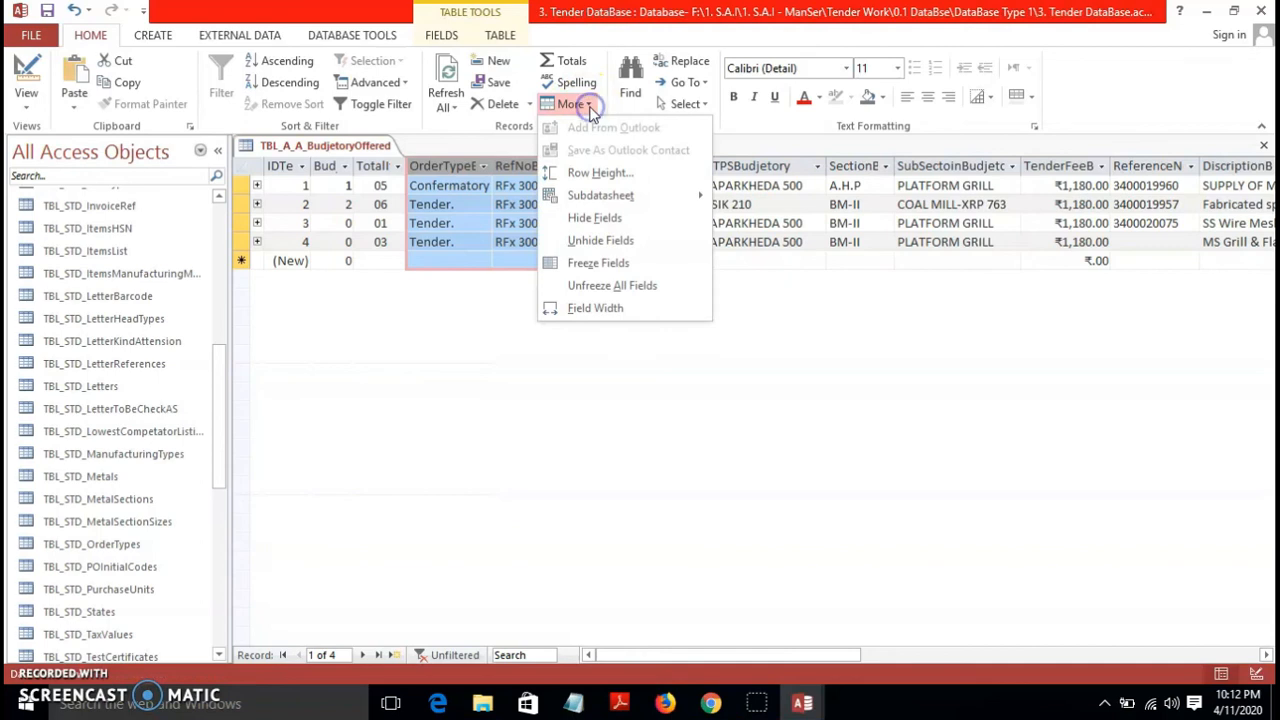
pyautogui.click(604, 268)
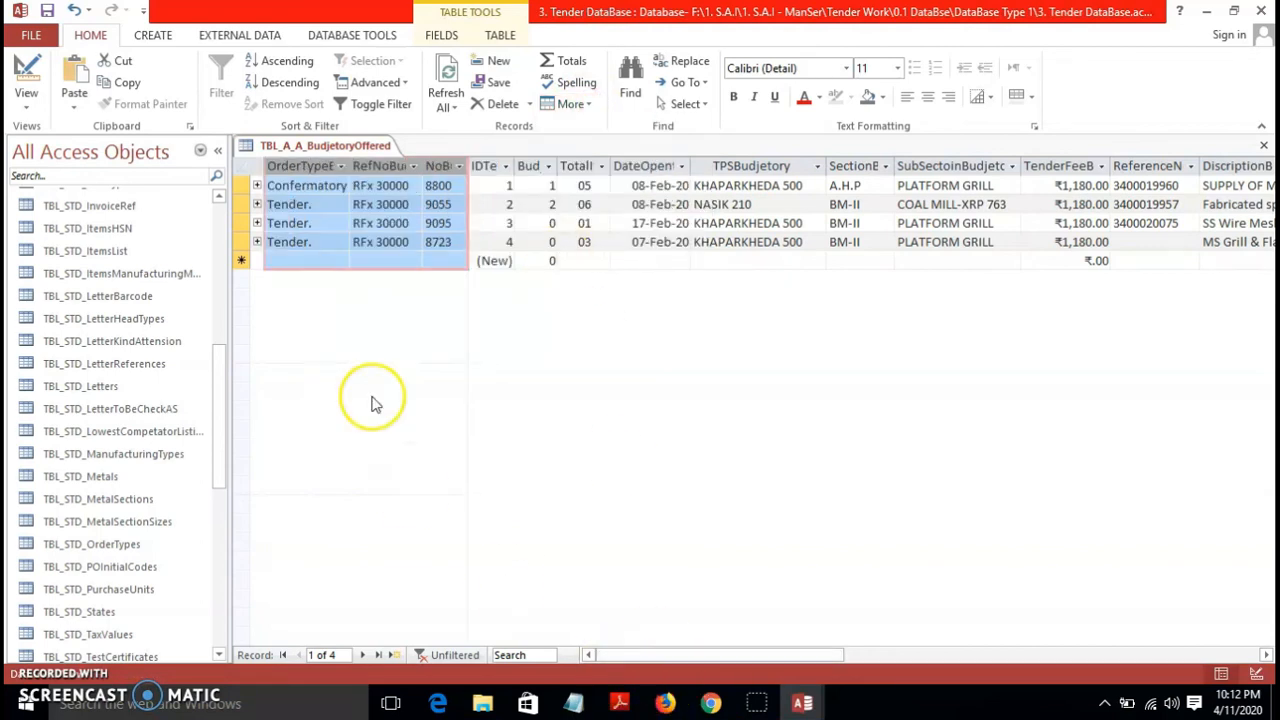
pyautogui.moveTo(622, 656)
pyautogui.mouseDown()
pyautogui.moveTo(914, 654)
pyautogui.moveTo(680, 674)
pyautogui.moveTo(611, 663)
pyautogui.mouseUp()
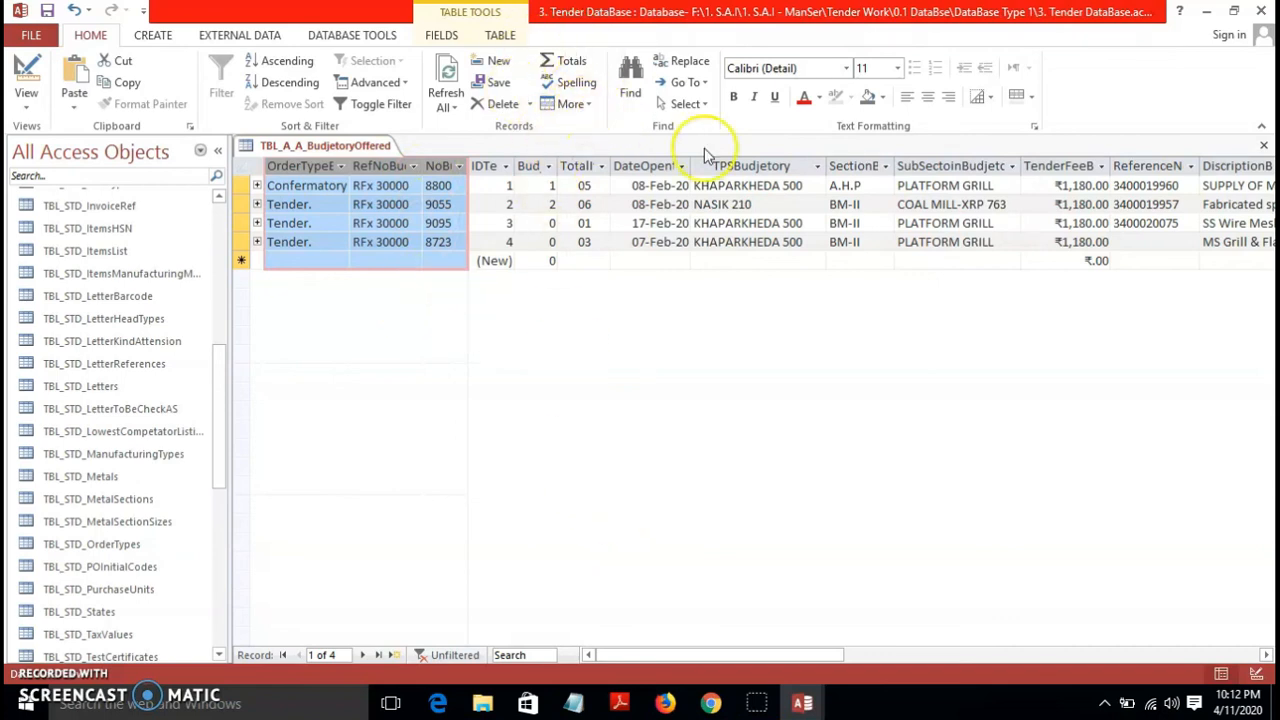
# View the Replace settings of Find and Replace and the Go To record options, closing each without making changes
pyautogui.click(684, 61)
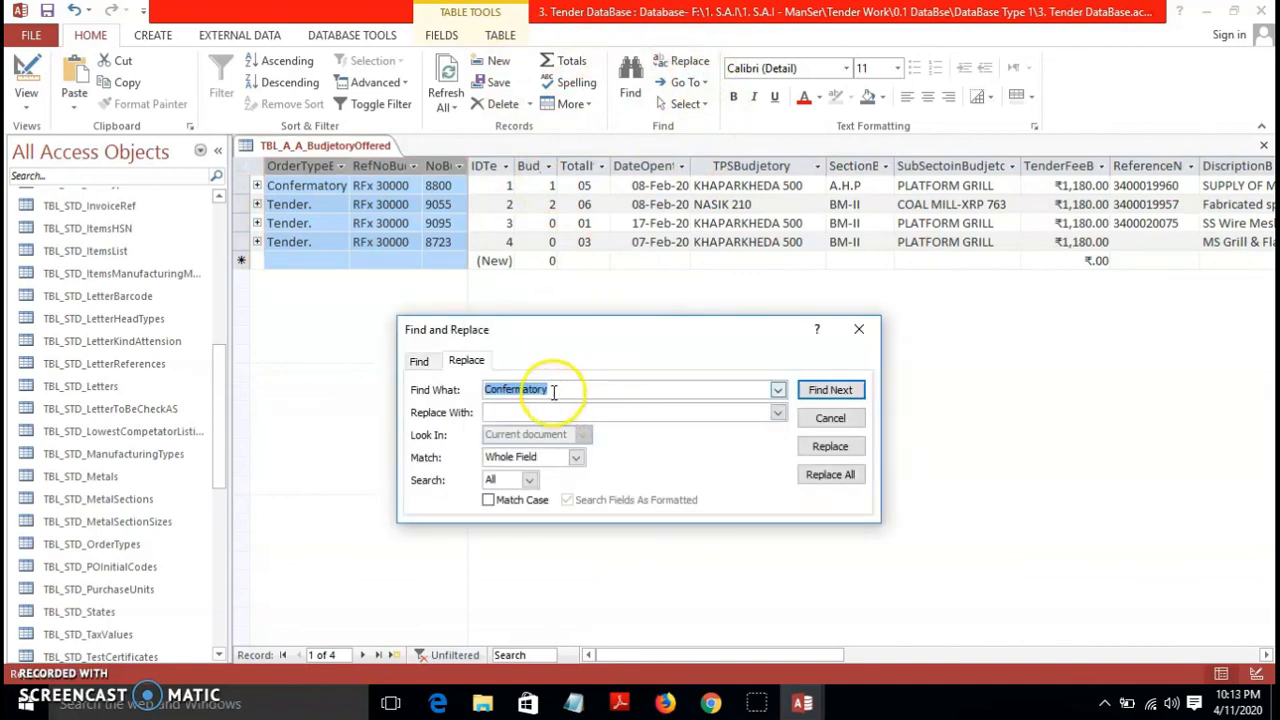
pyautogui.click(855, 333)
pyautogui.click(686, 83)
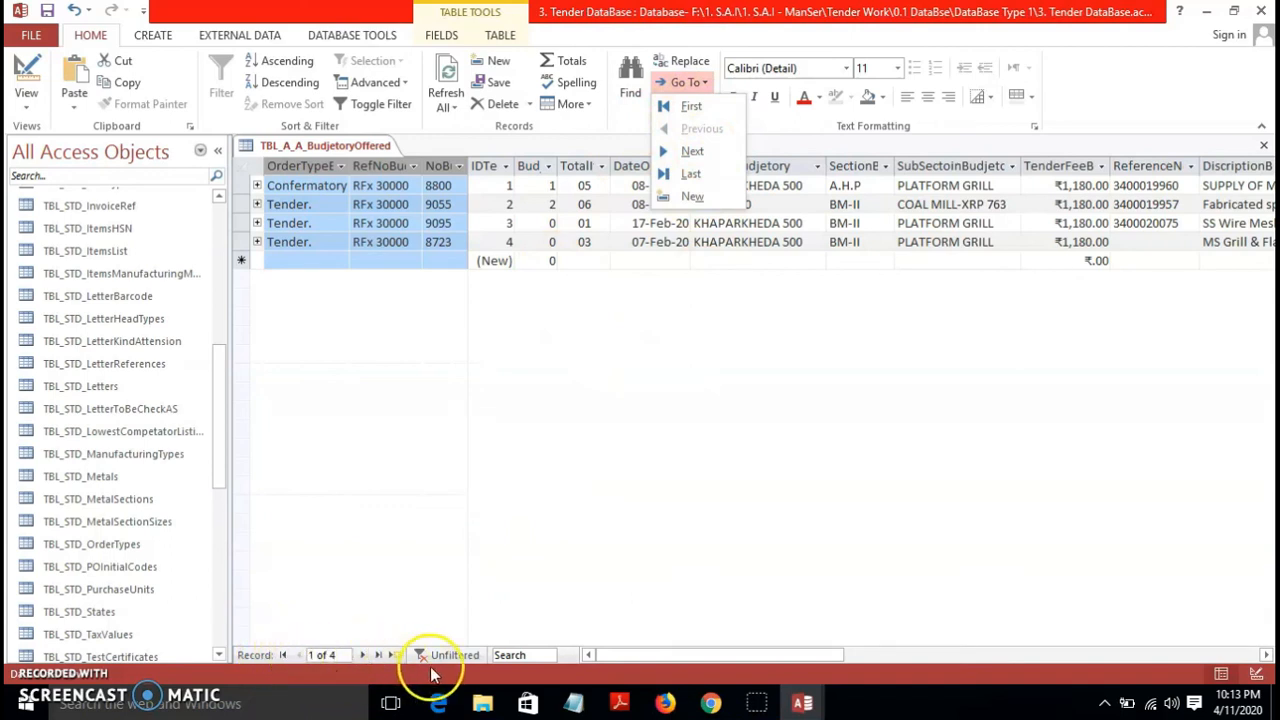
pyautogui.click(623, 429)
pyautogui.rightClick(706, 106)
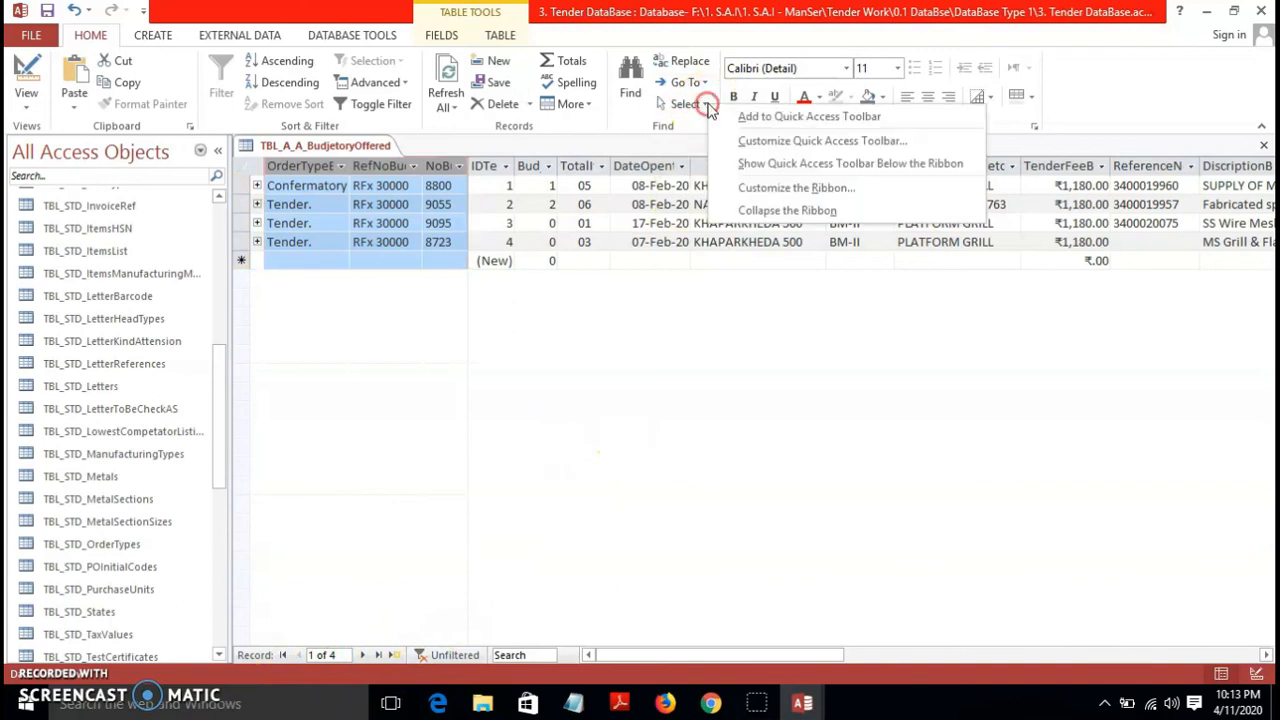
pyautogui.click(612, 438)
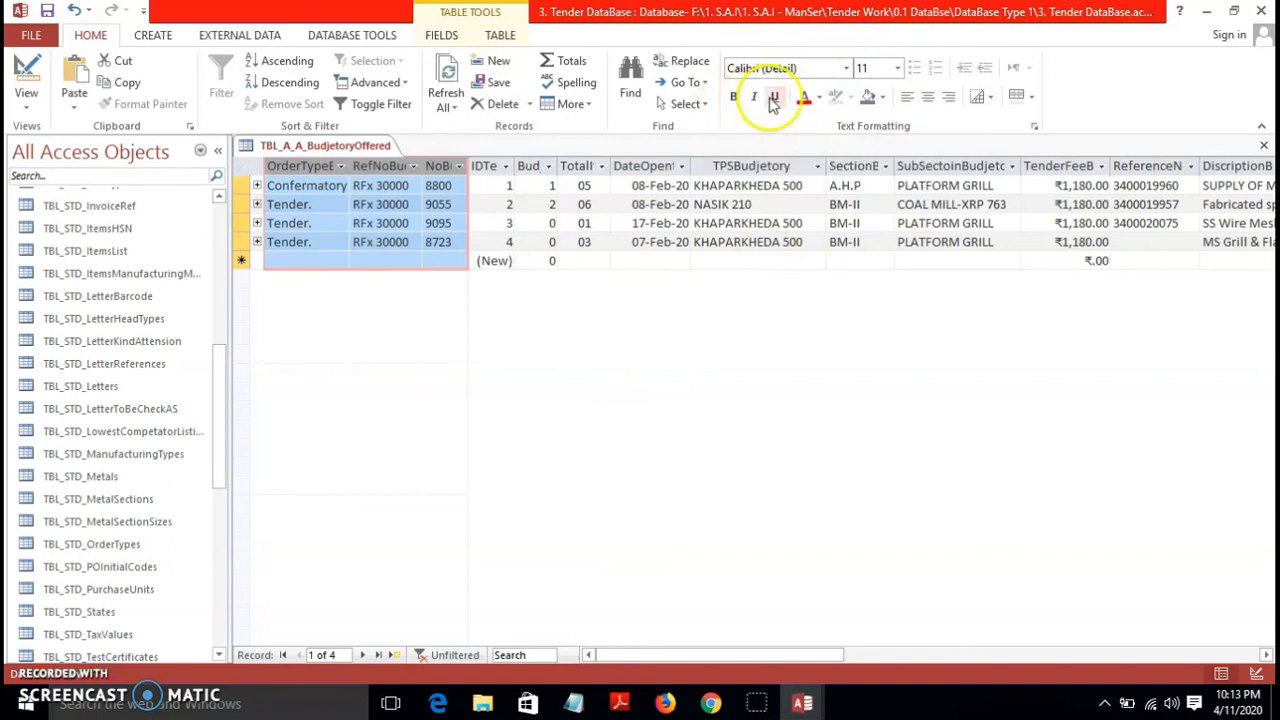
# Apply italic formatting with the TPSBudjetory column selected and view the gridline colour choices
pyautogui.click(729, 186)
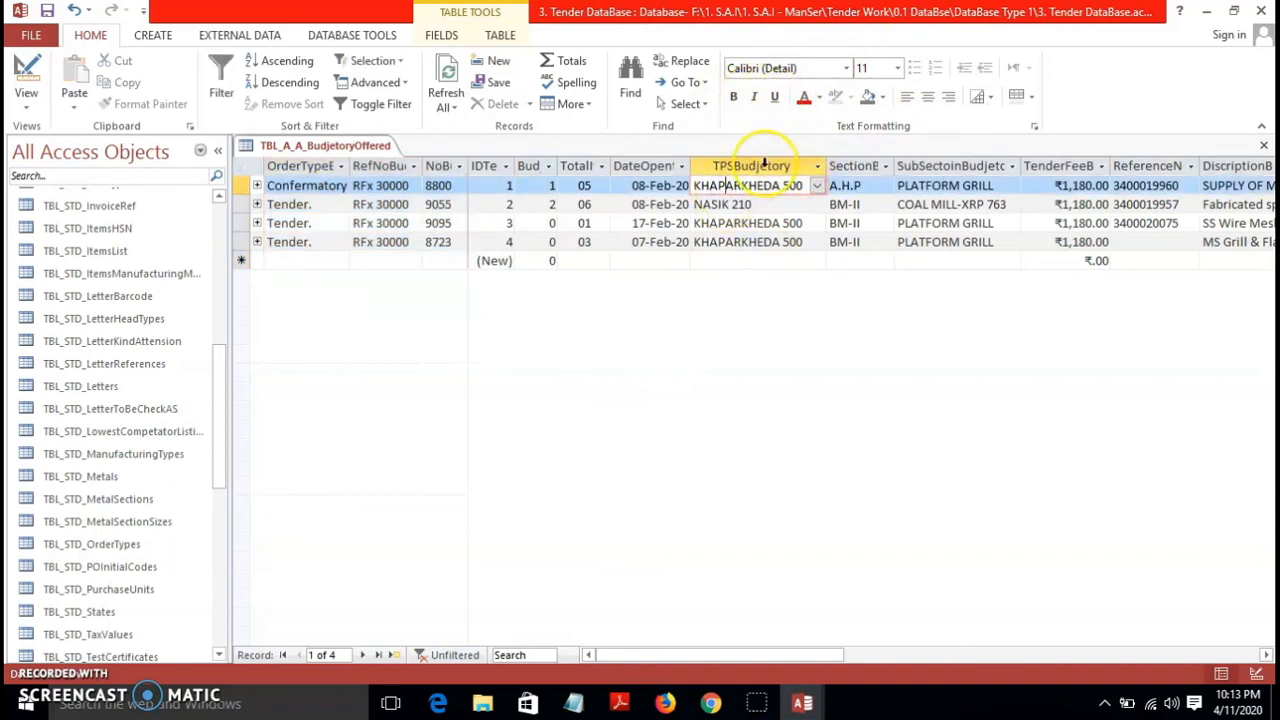
pyautogui.click(766, 168)
pyautogui.click(756, 98)
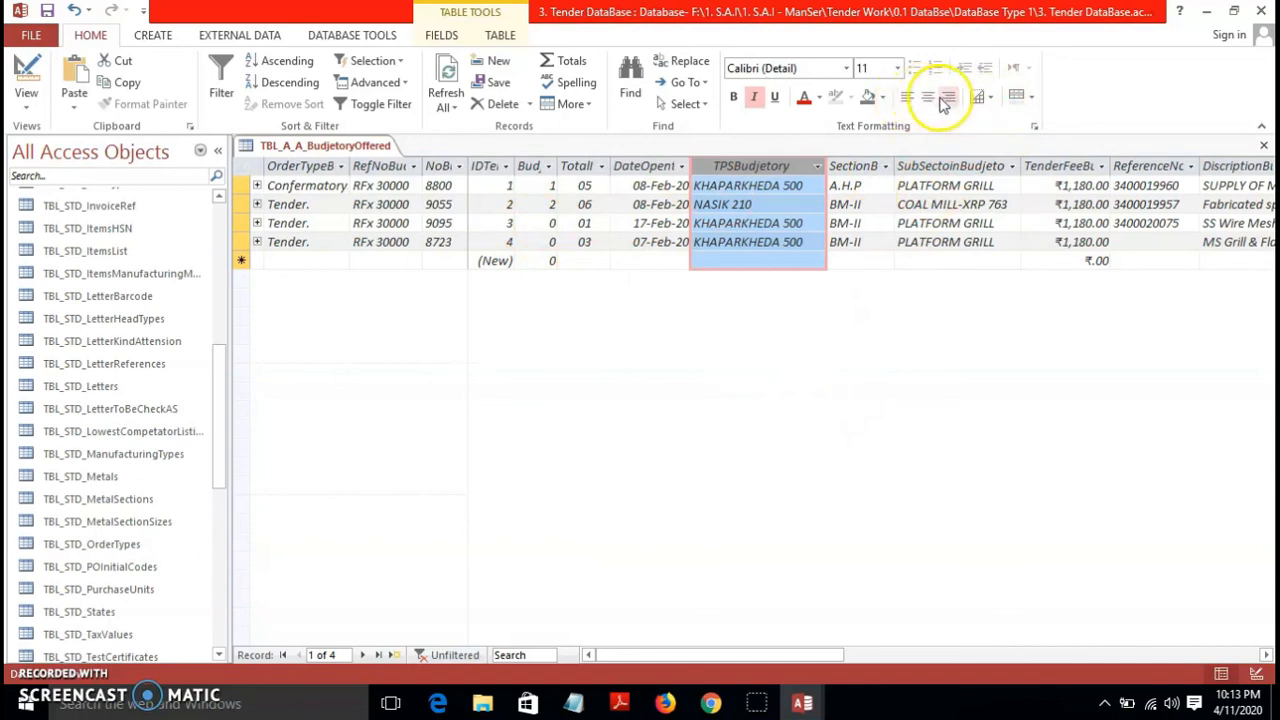
pyautogui.click(1030, 96)
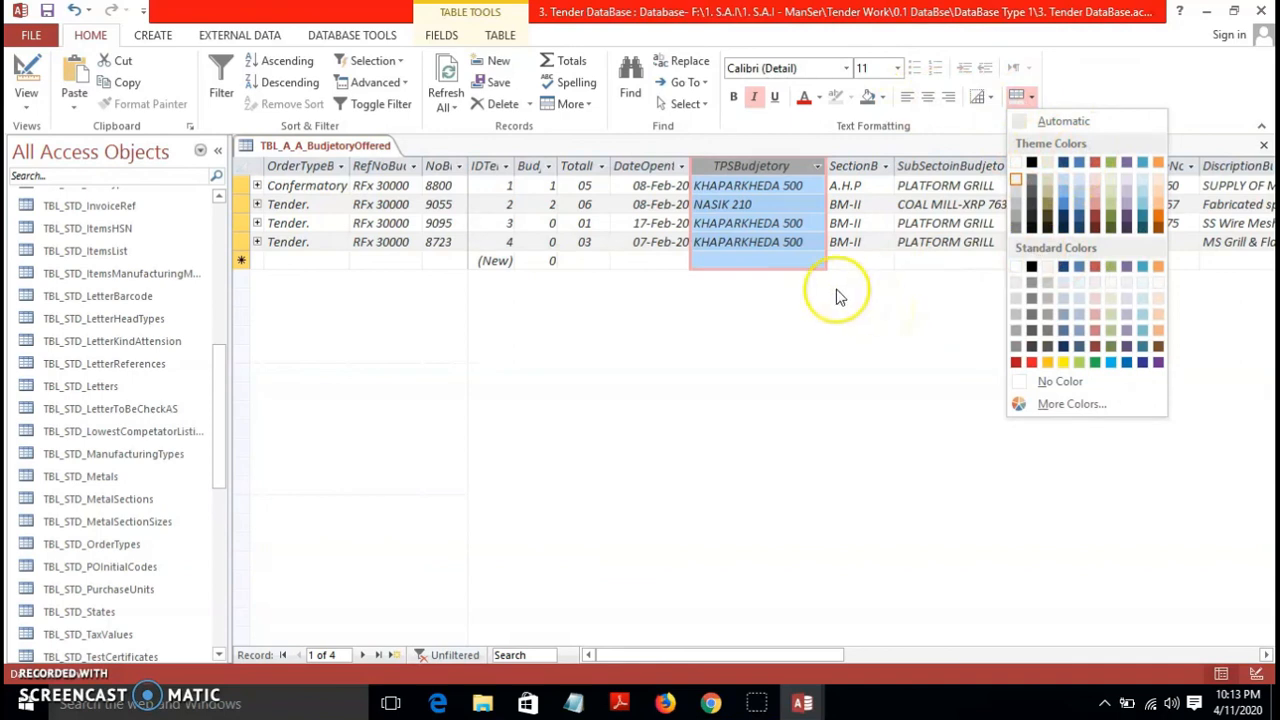
# Go back to the start of the tables list and display the field commands for the open table
pyautogui.moveTo(223, 414); pyautogui.dragTo(217, 236)
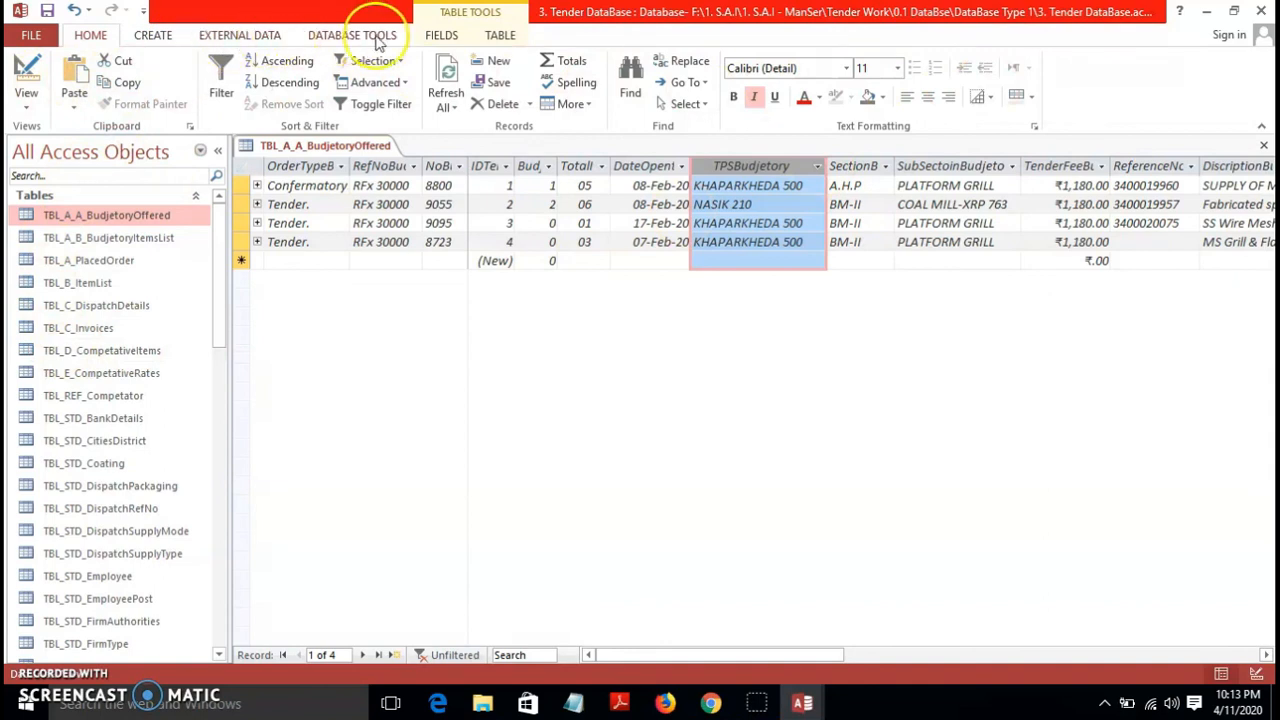
pyautogui.click(450, 36)
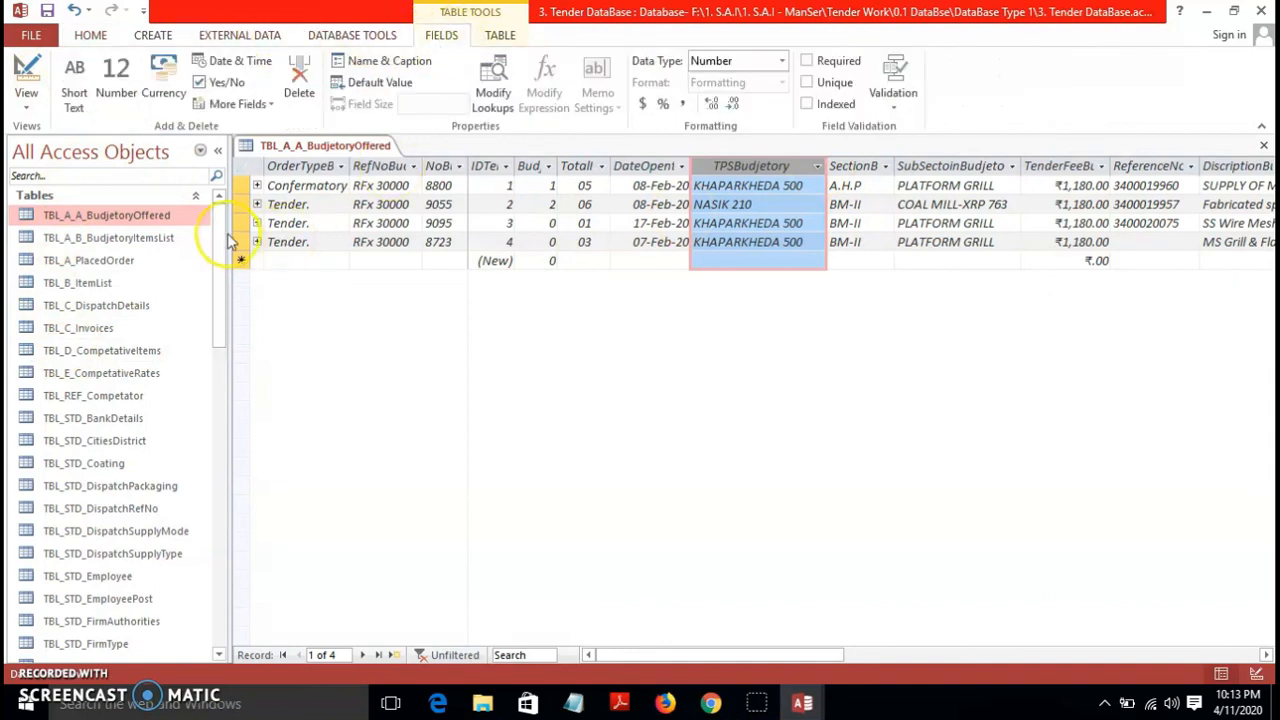
pyautogui.moveTo(217, 232)
pyautogui.mouseDown()
pyautogui.moveTo(218, 513)
pyautogui.moveTo(222, 217)
pyautogui.mouseUp()
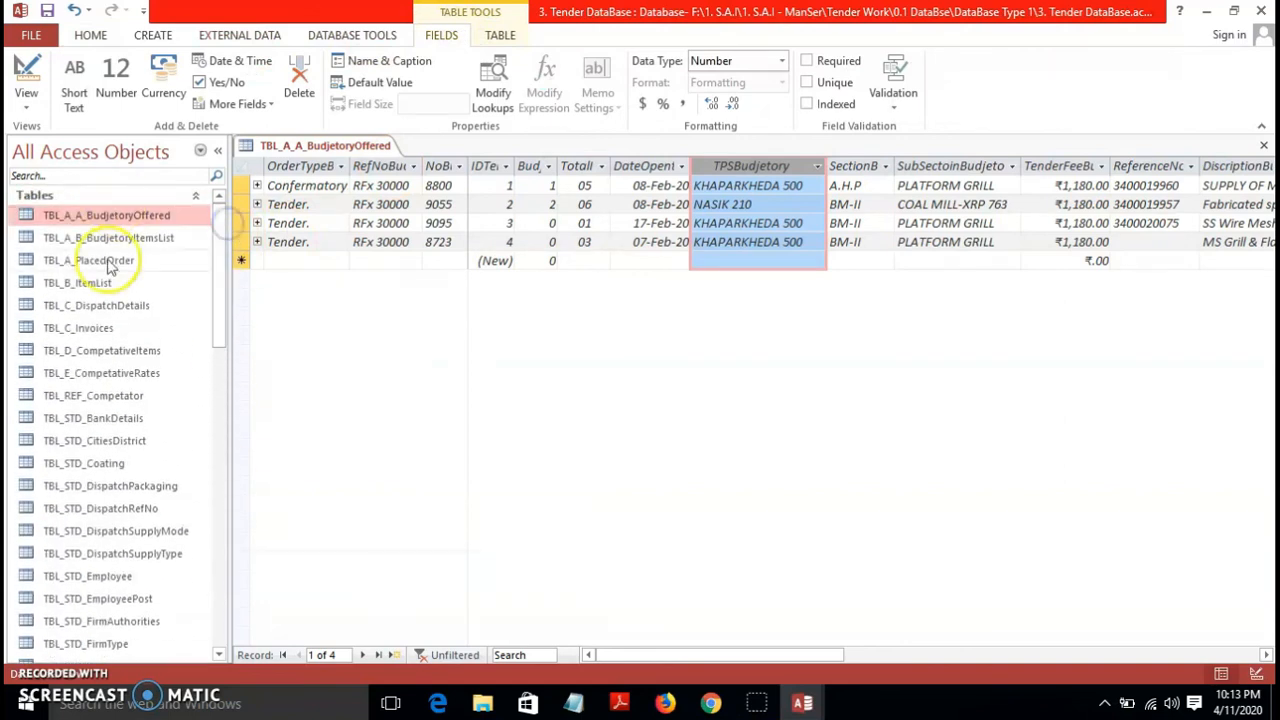
pyautogui.click(183, 490)
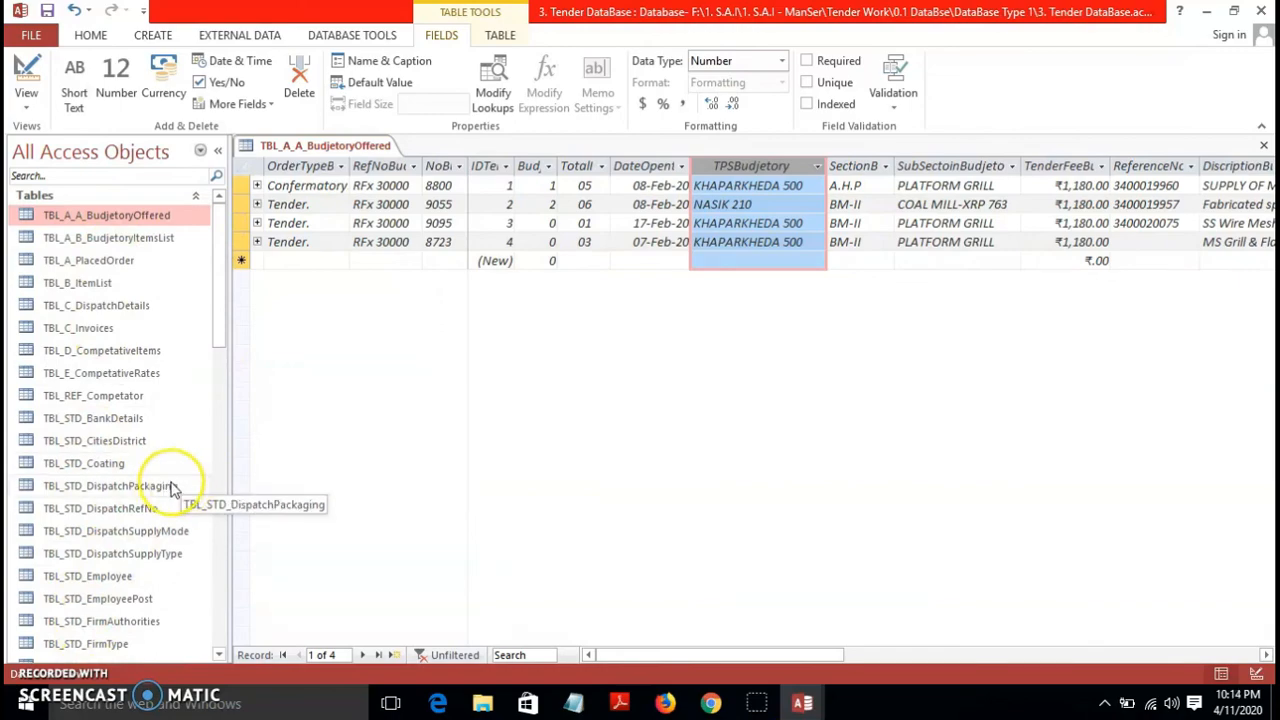